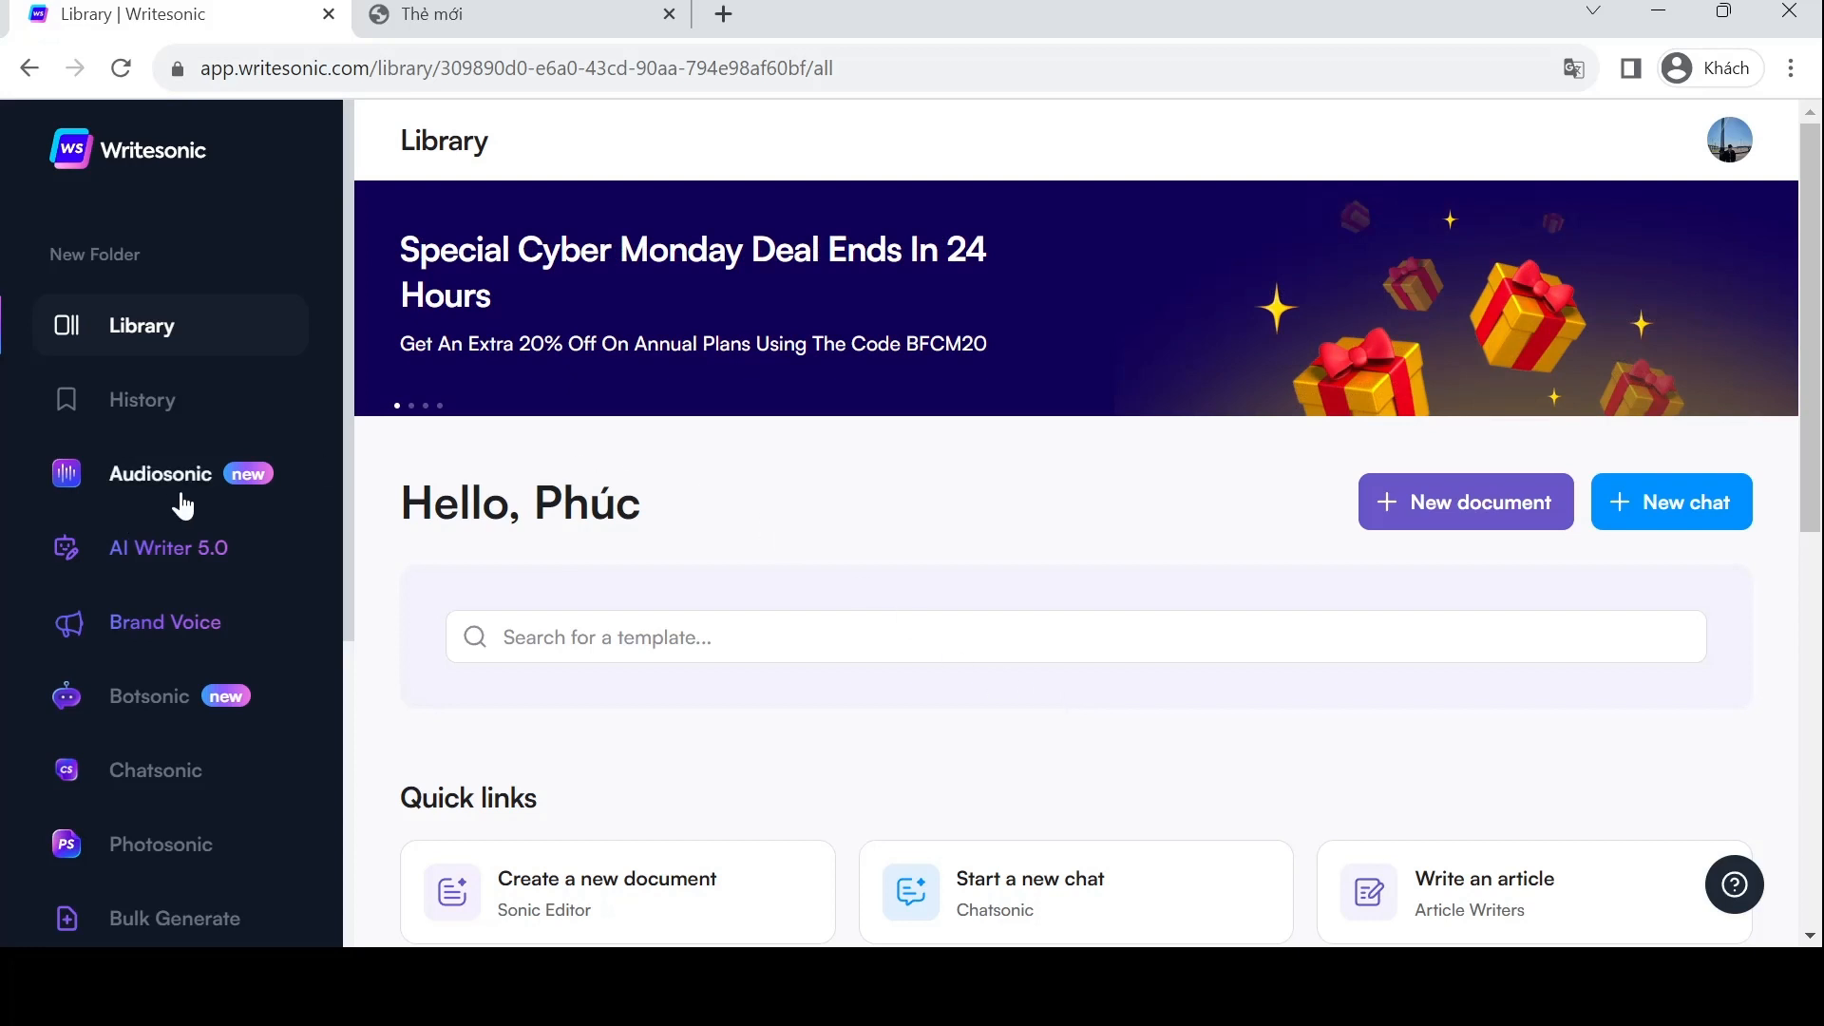
# - Look over the library's writing tools, quick links and recent documents
pyautogui.scroll(-2, 130, 700)
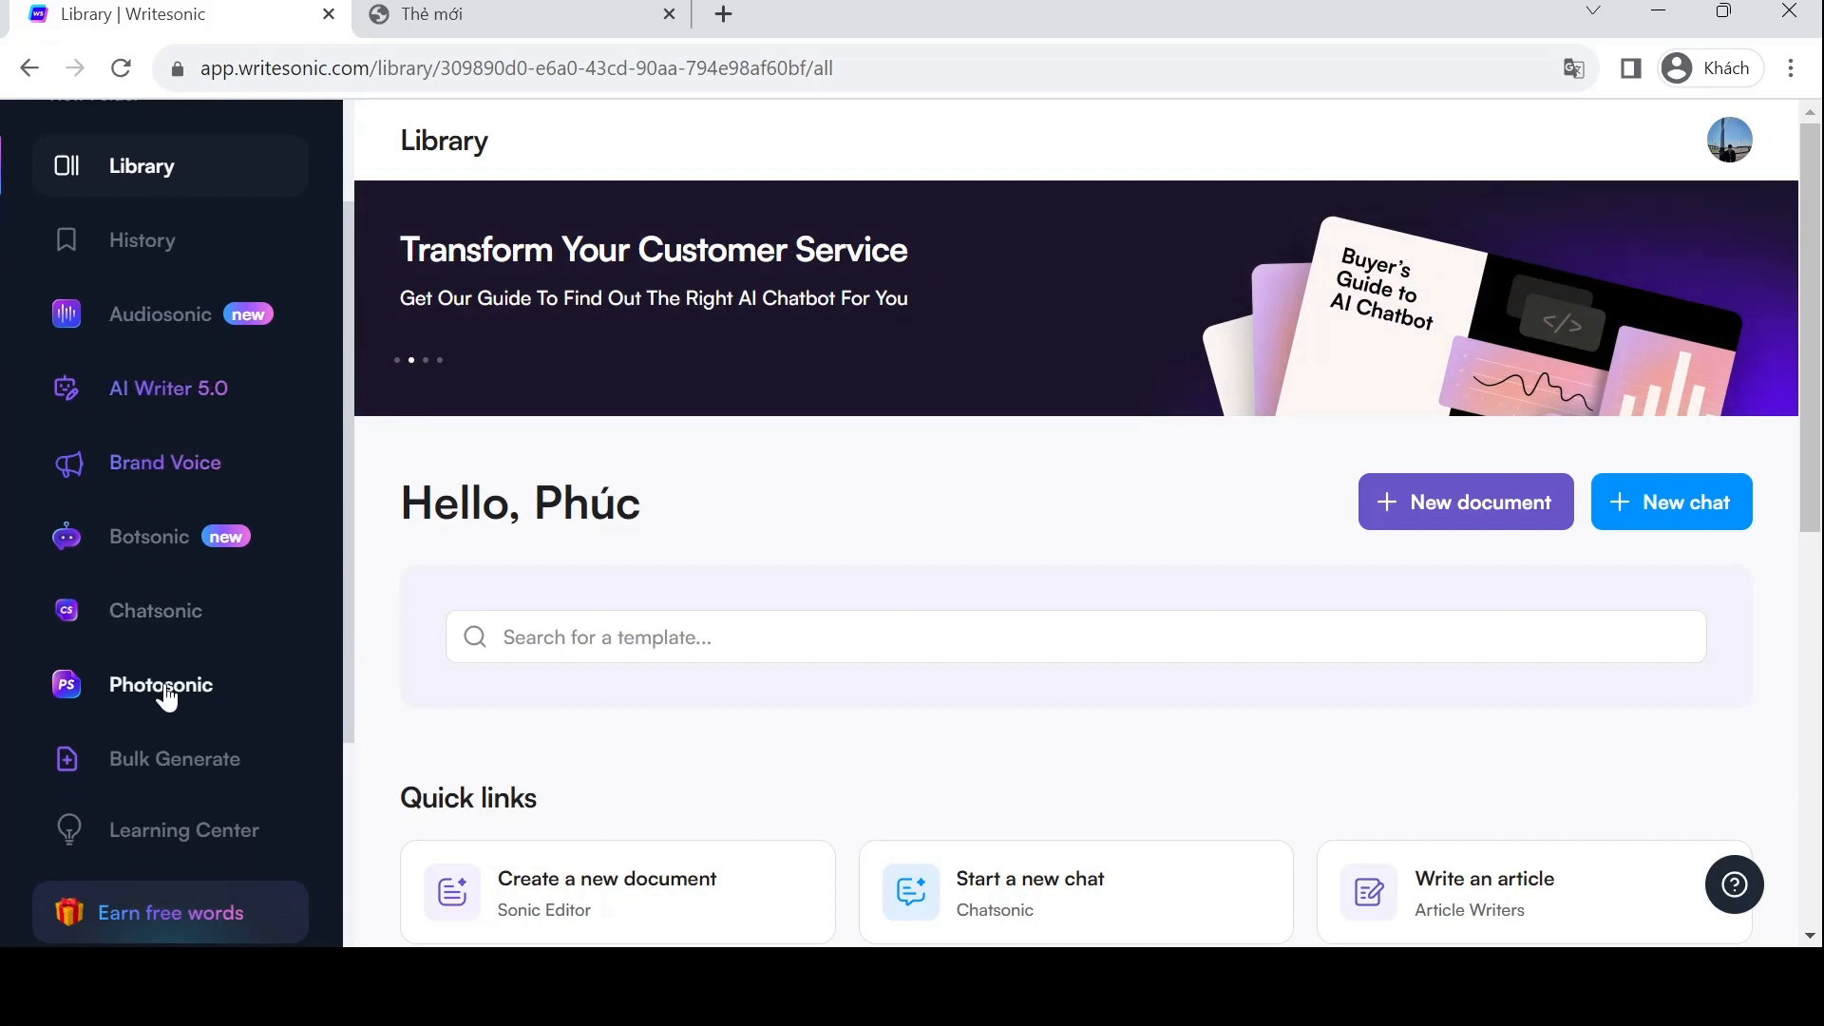
pyautogui.scroll(-1, 168, 698)
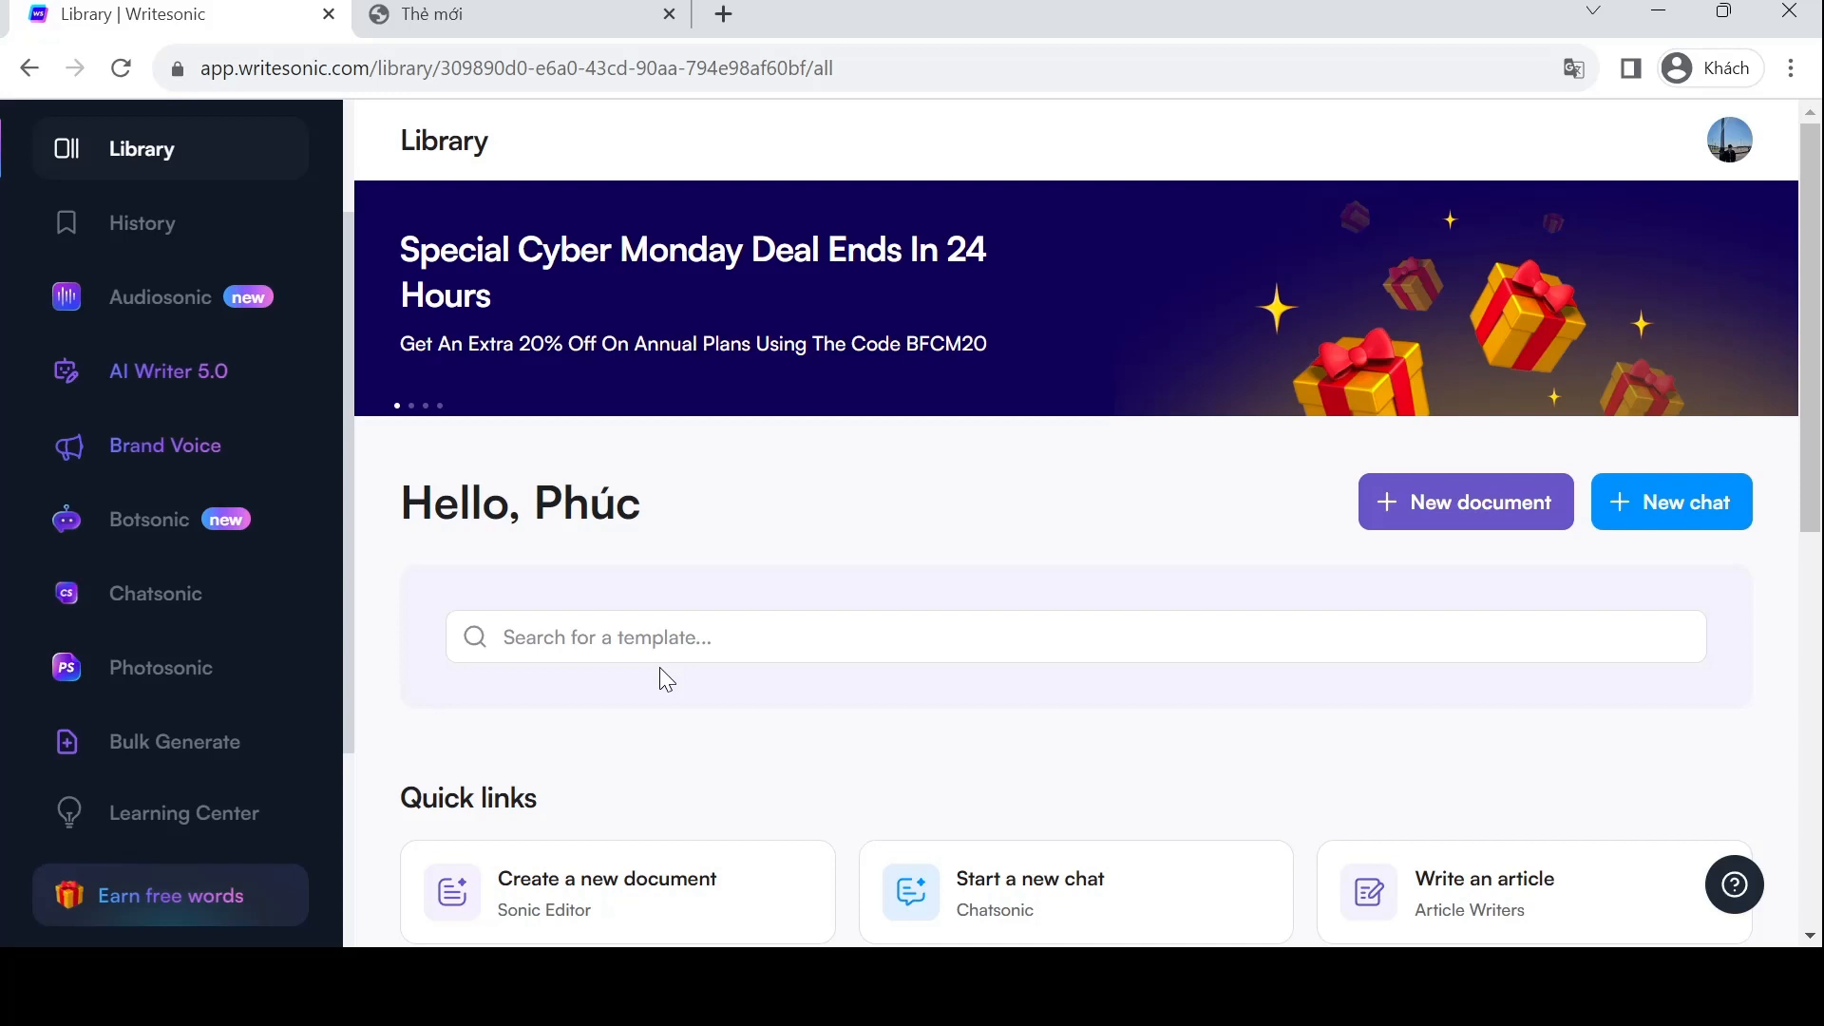
pyautogui.scroll(-2, 660, 677)
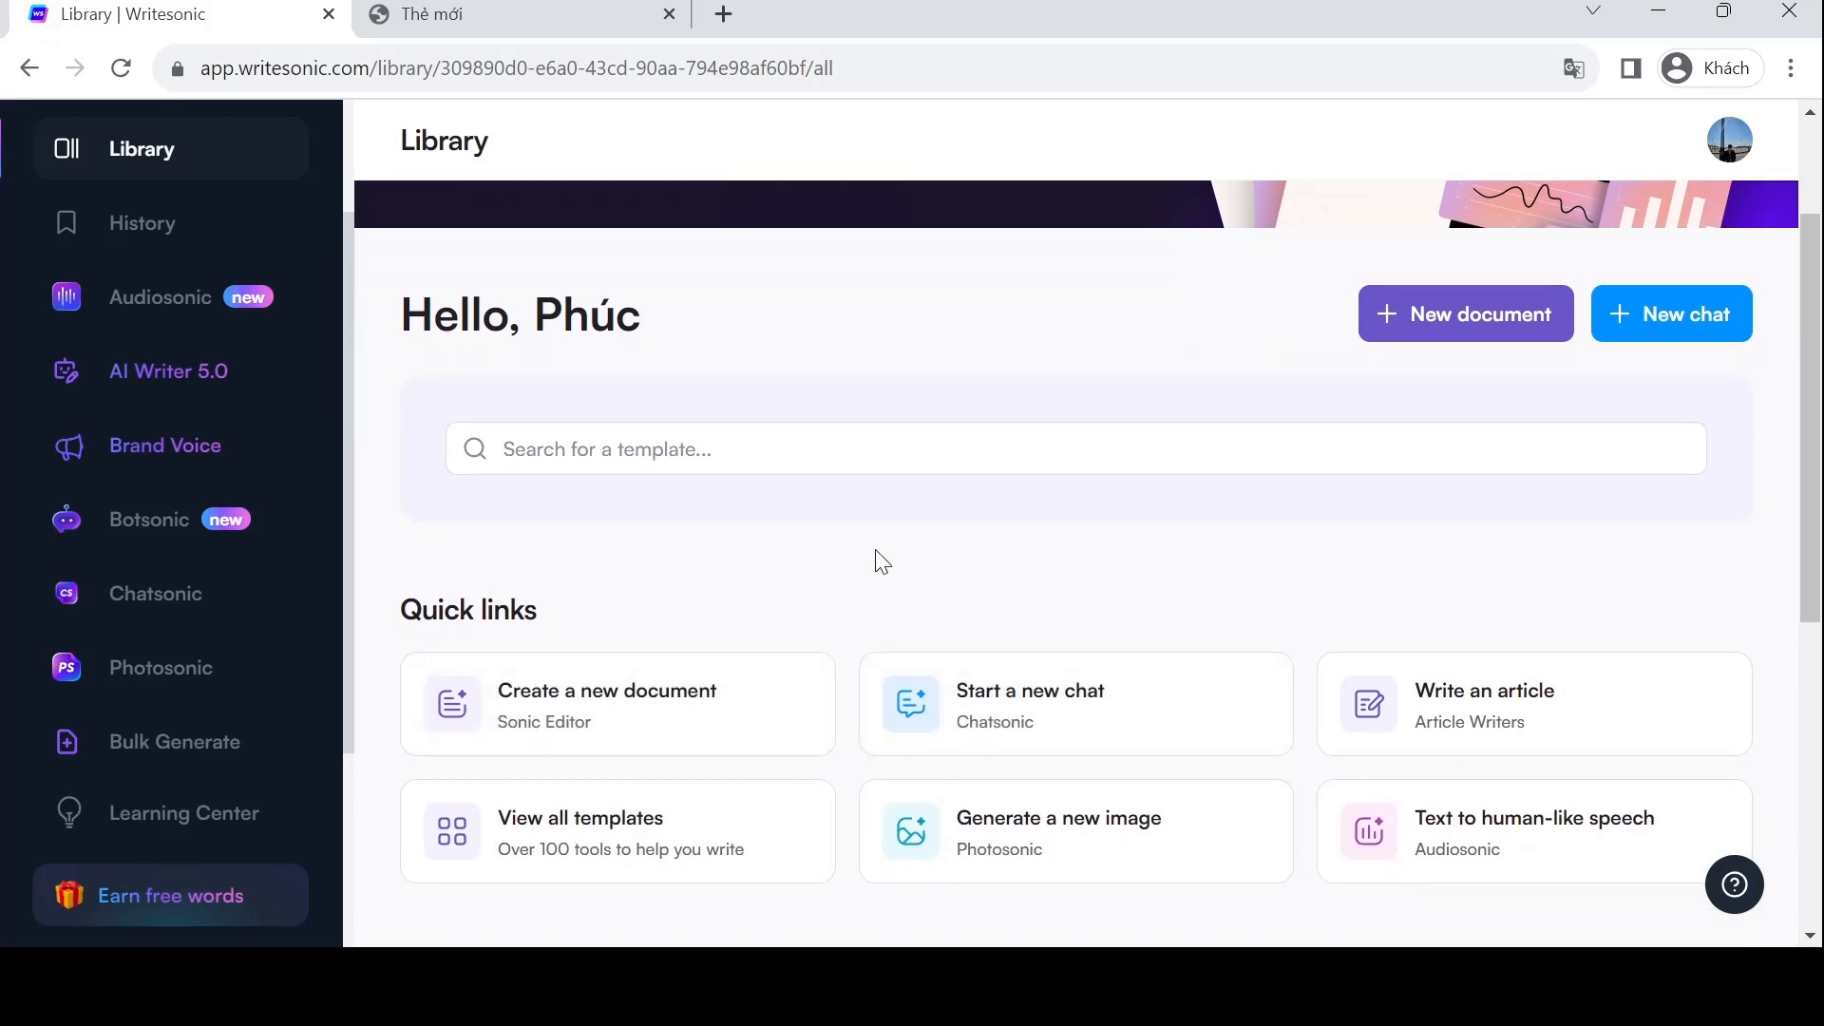
pyautogui.scroll(-1, 877, 558)
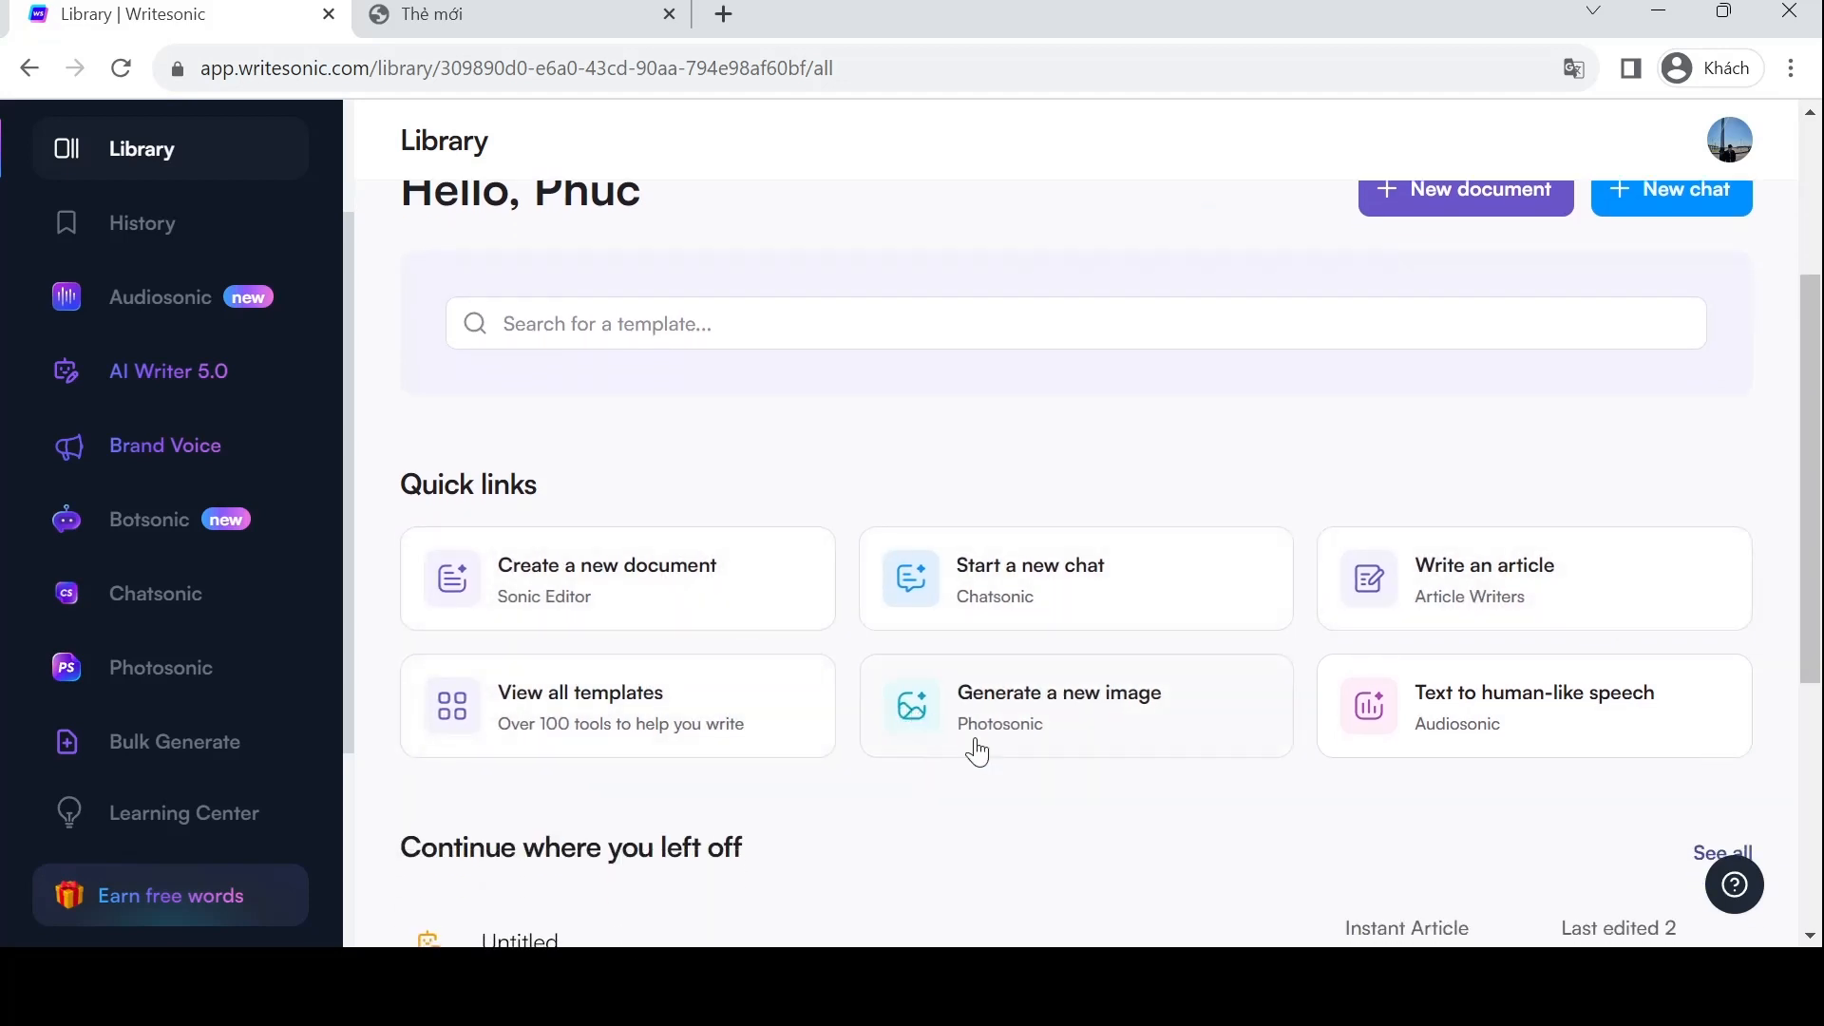
pyautogui.scroll(-1, 1257, 869)
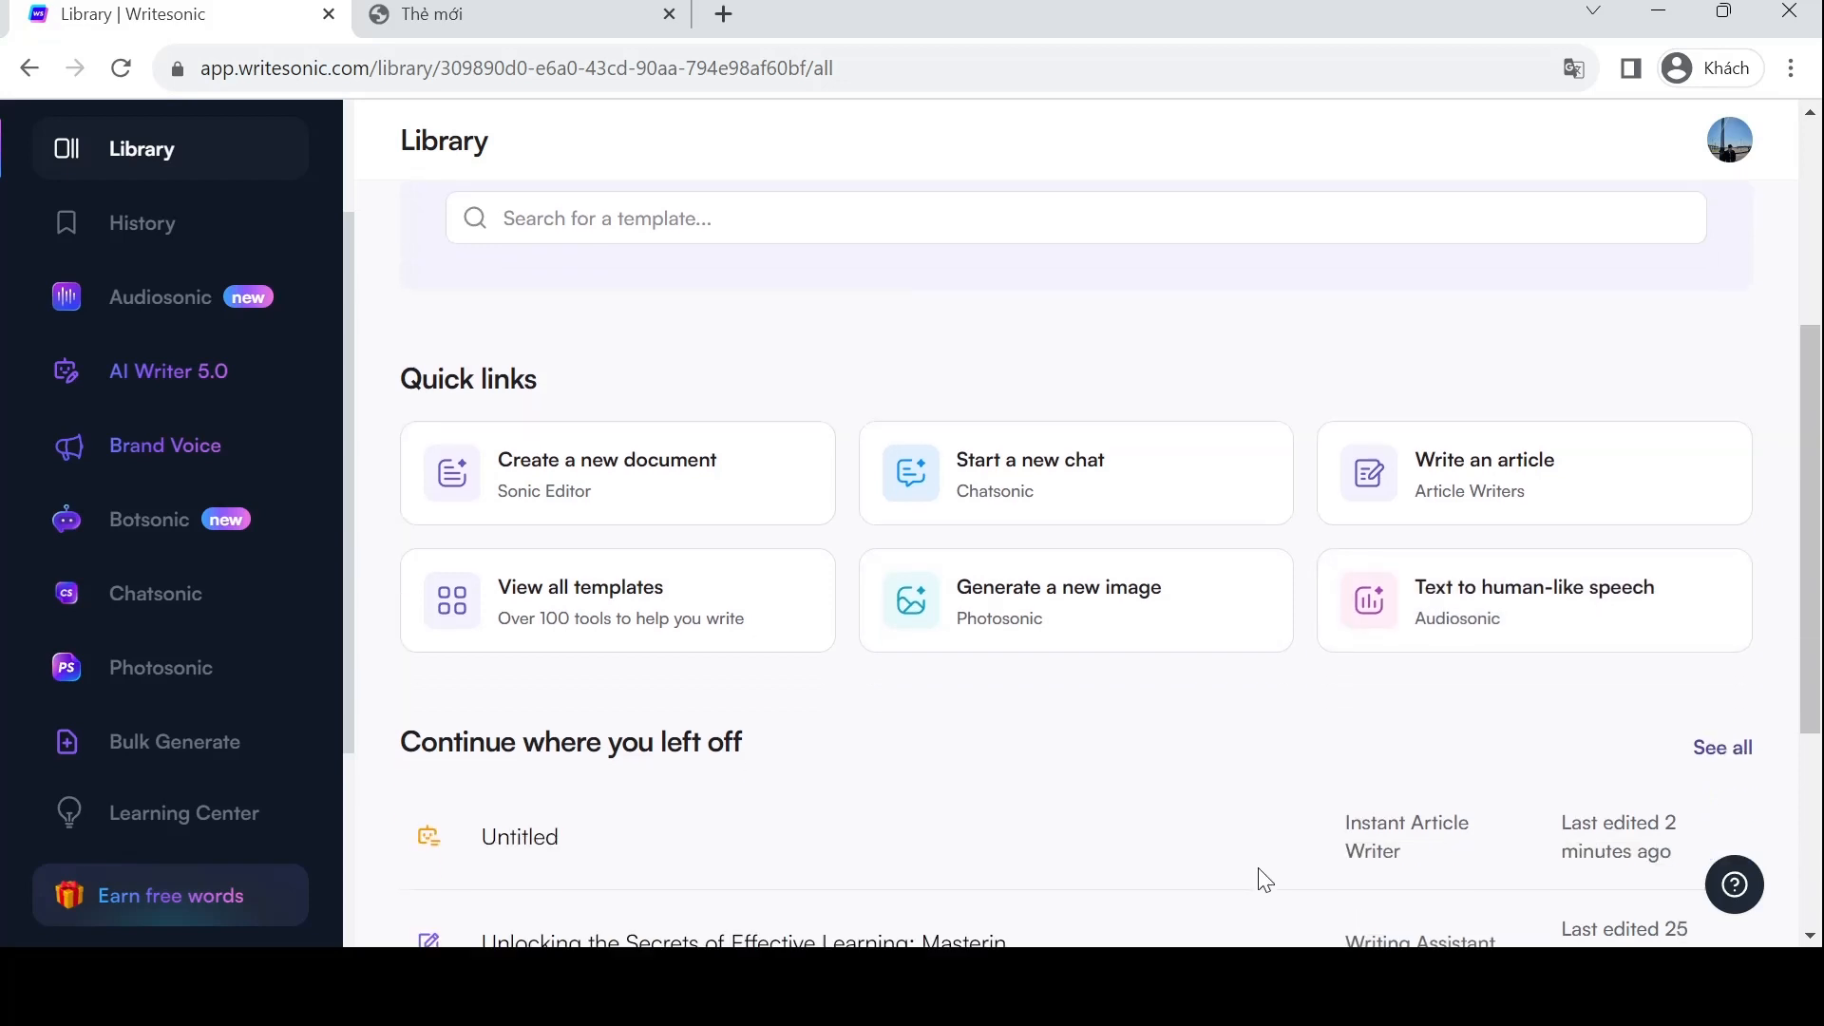
pyautogui.scroll(2, 1093, 679)
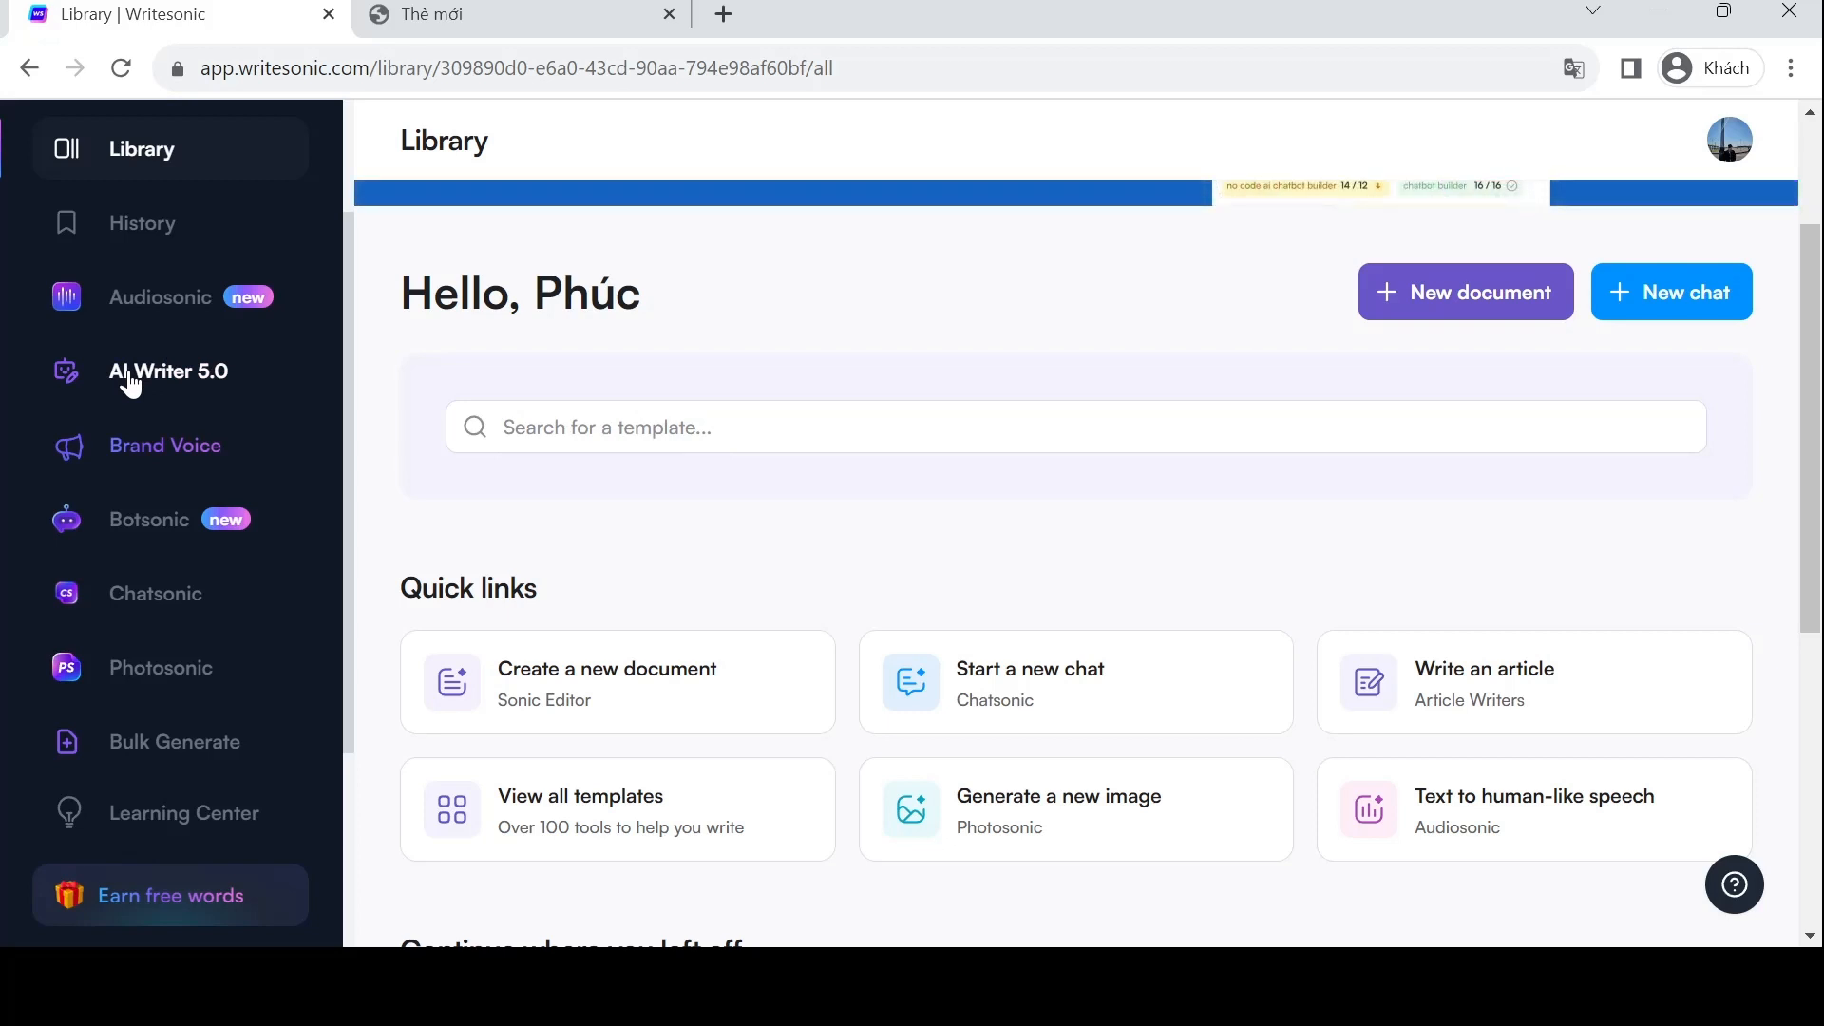
# - Open AI Writer 5.0 and enter "Learning how to learn" as the article topic
pyautogui.scroll(2, 191, 522)
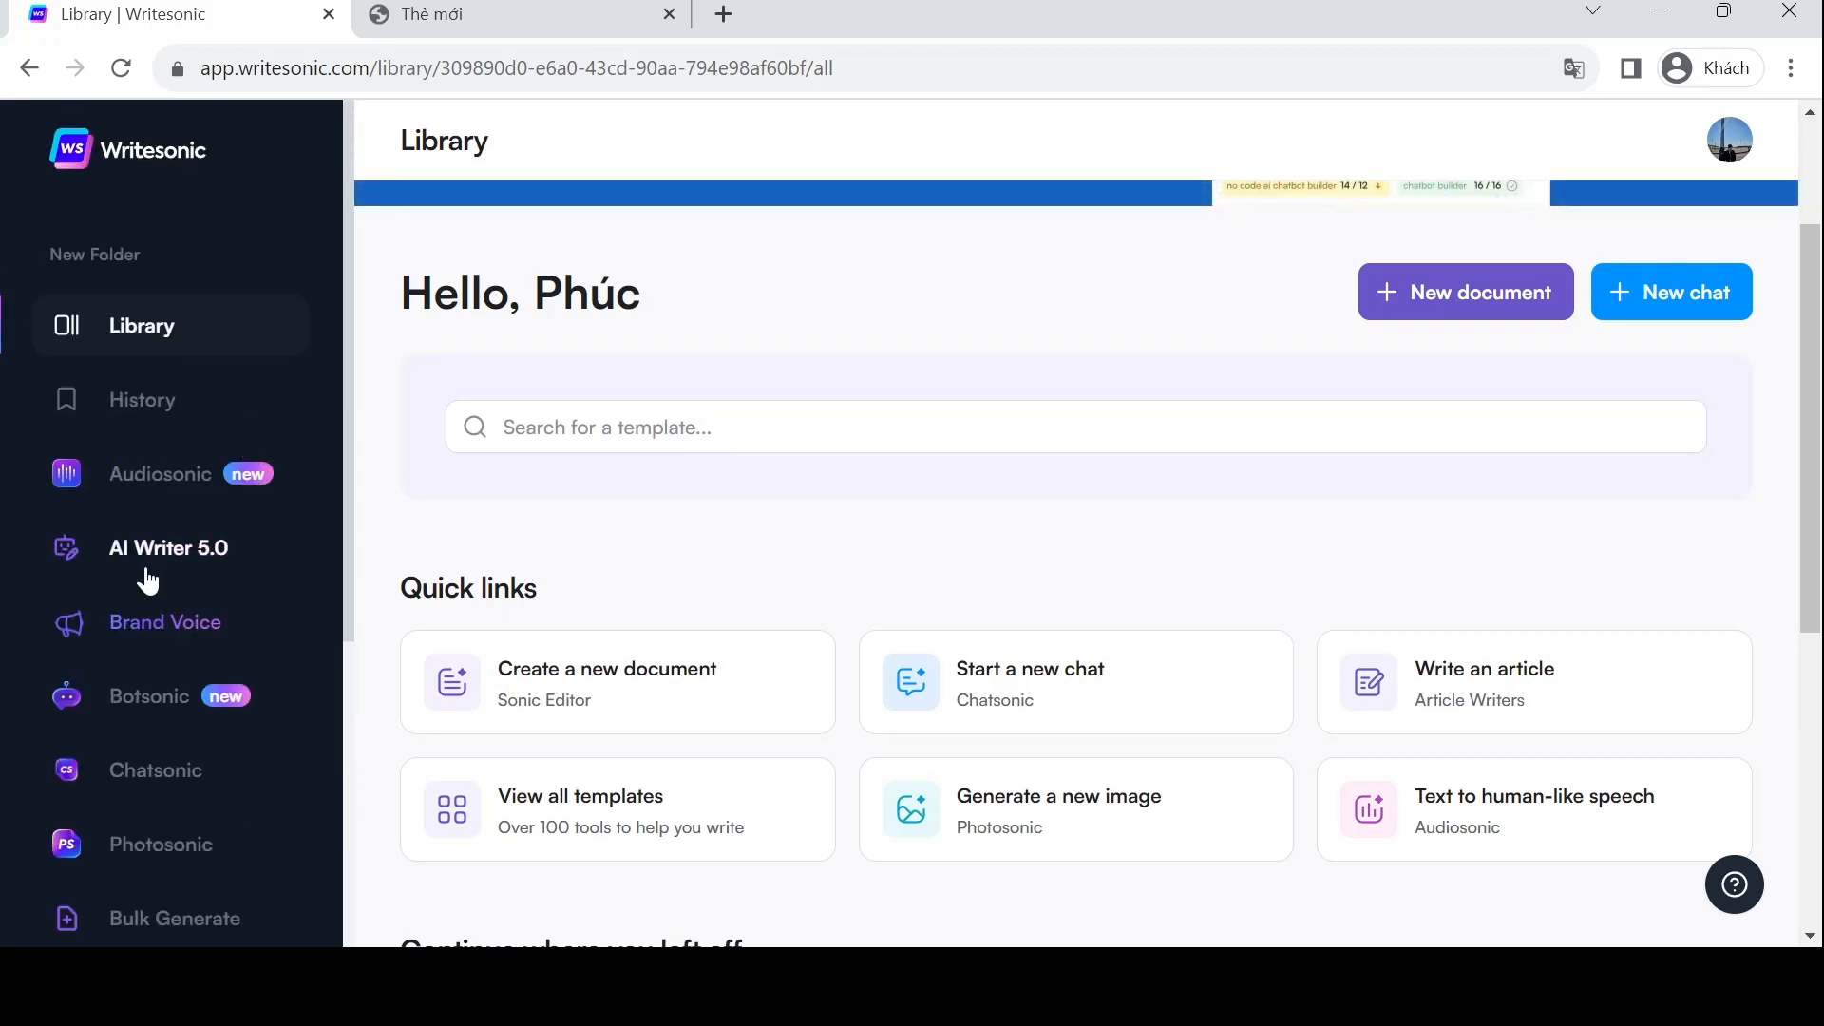
pyautogui.click(203, 532)
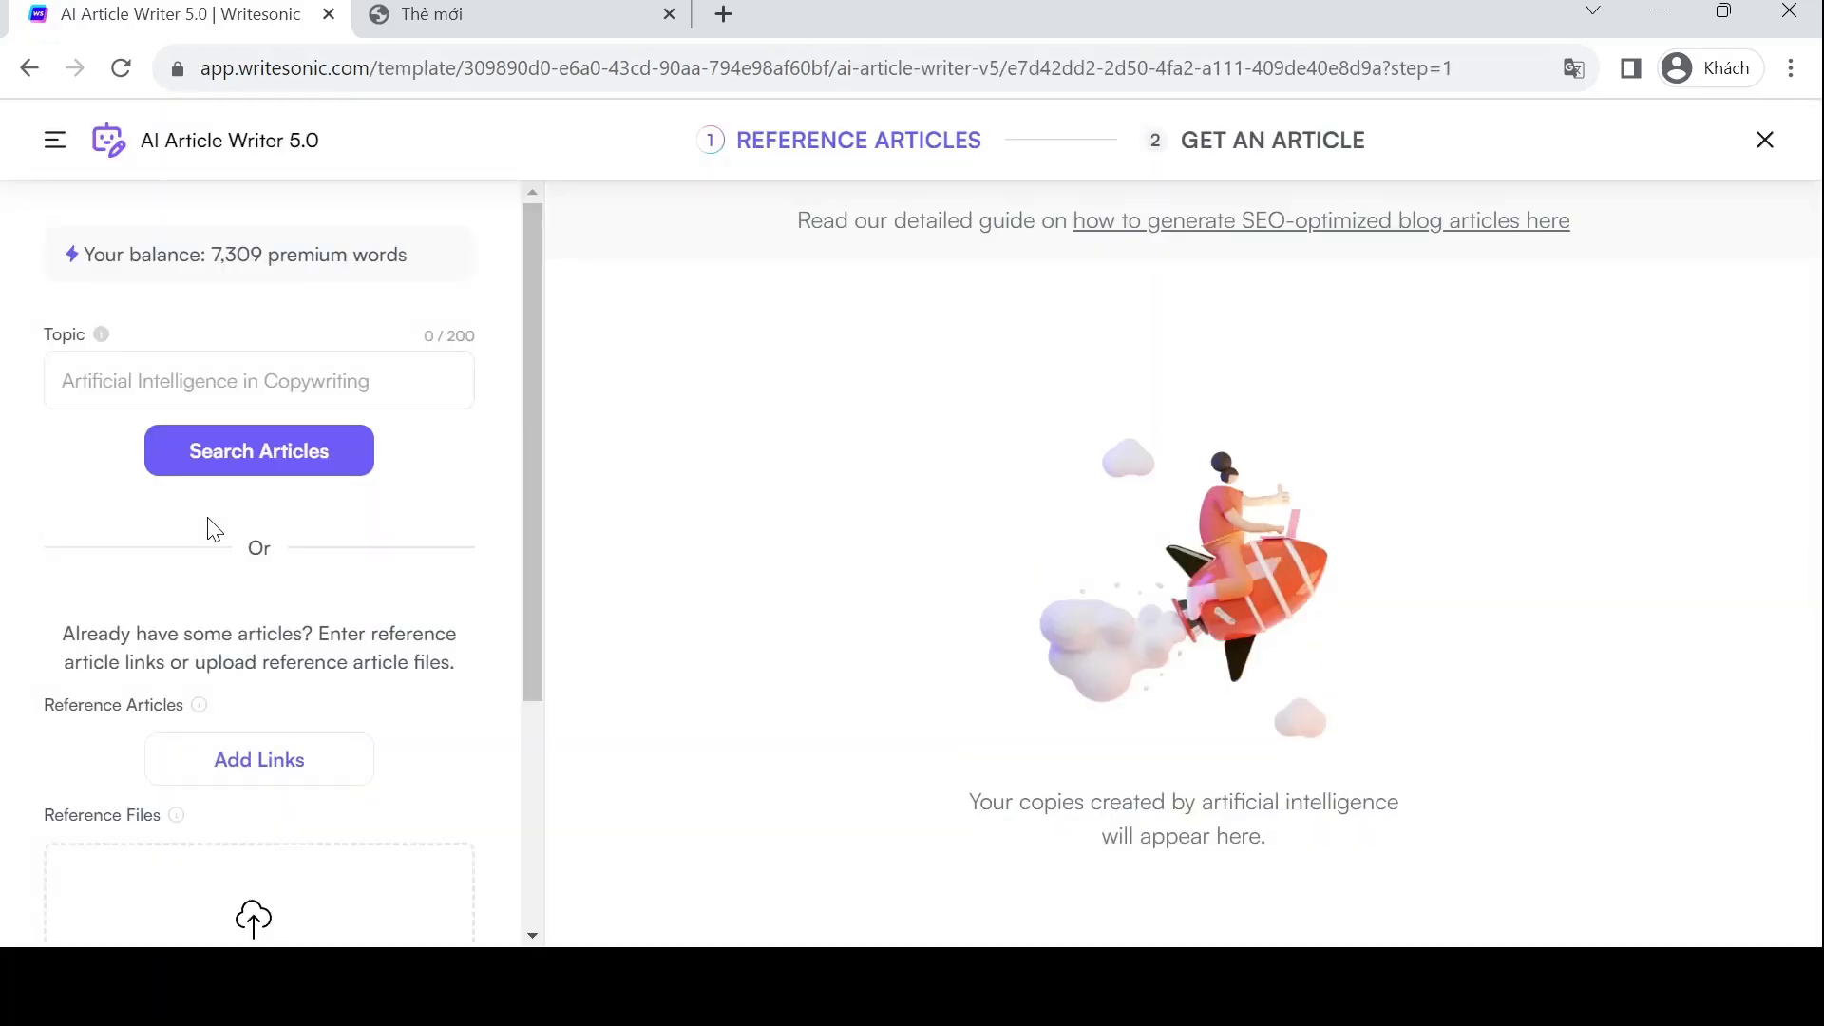
pyautogui.click(421, 393)
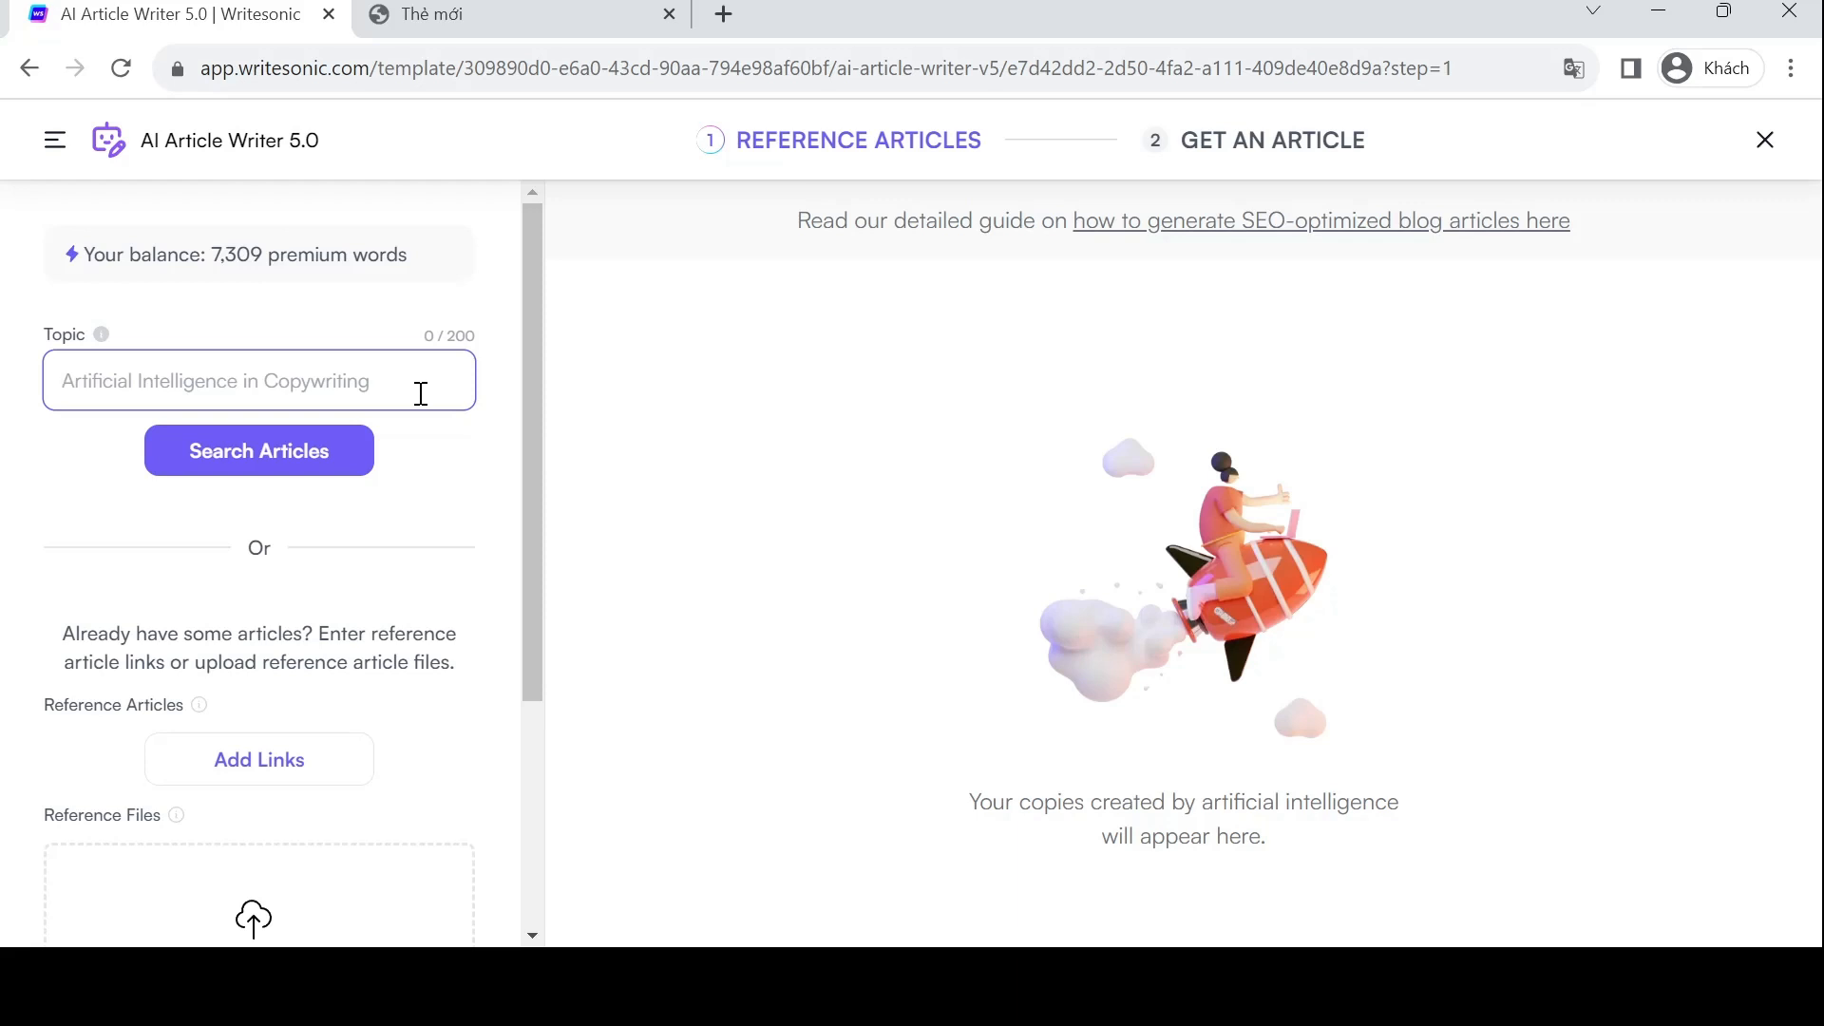
pyautogui.write('Lea')
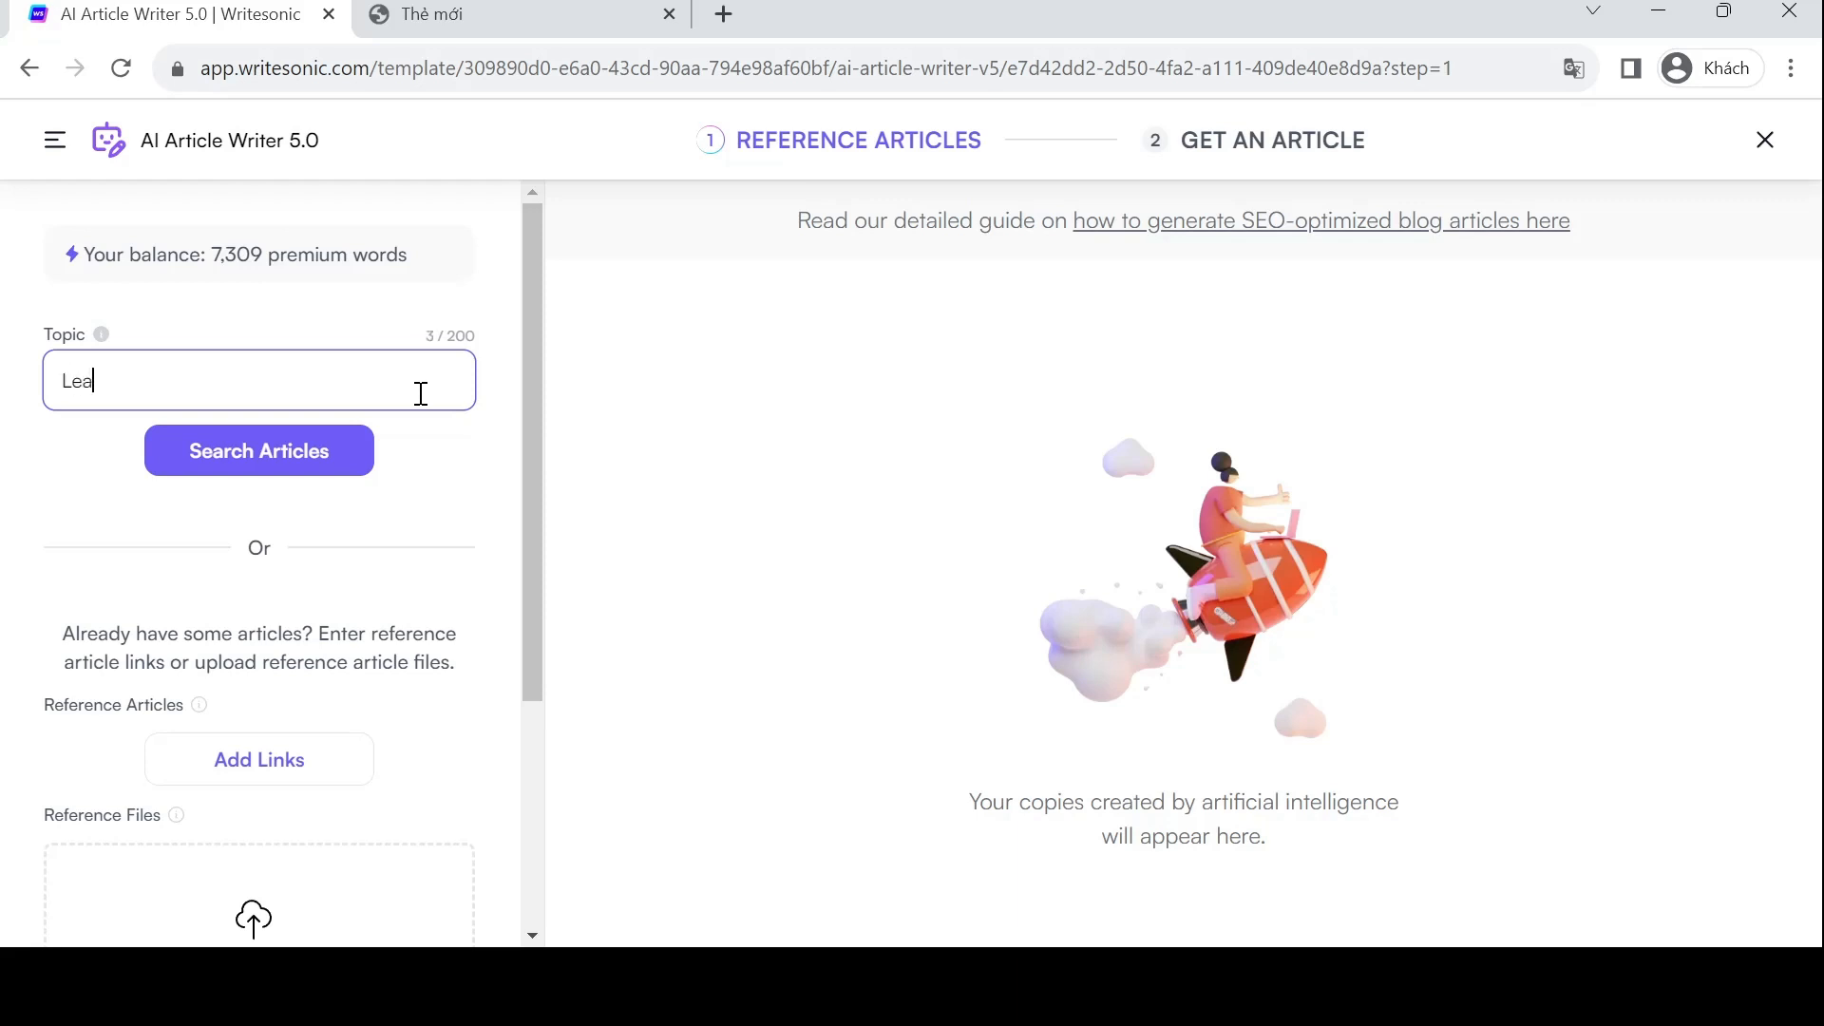
pyautogui.write('rning how to learn')
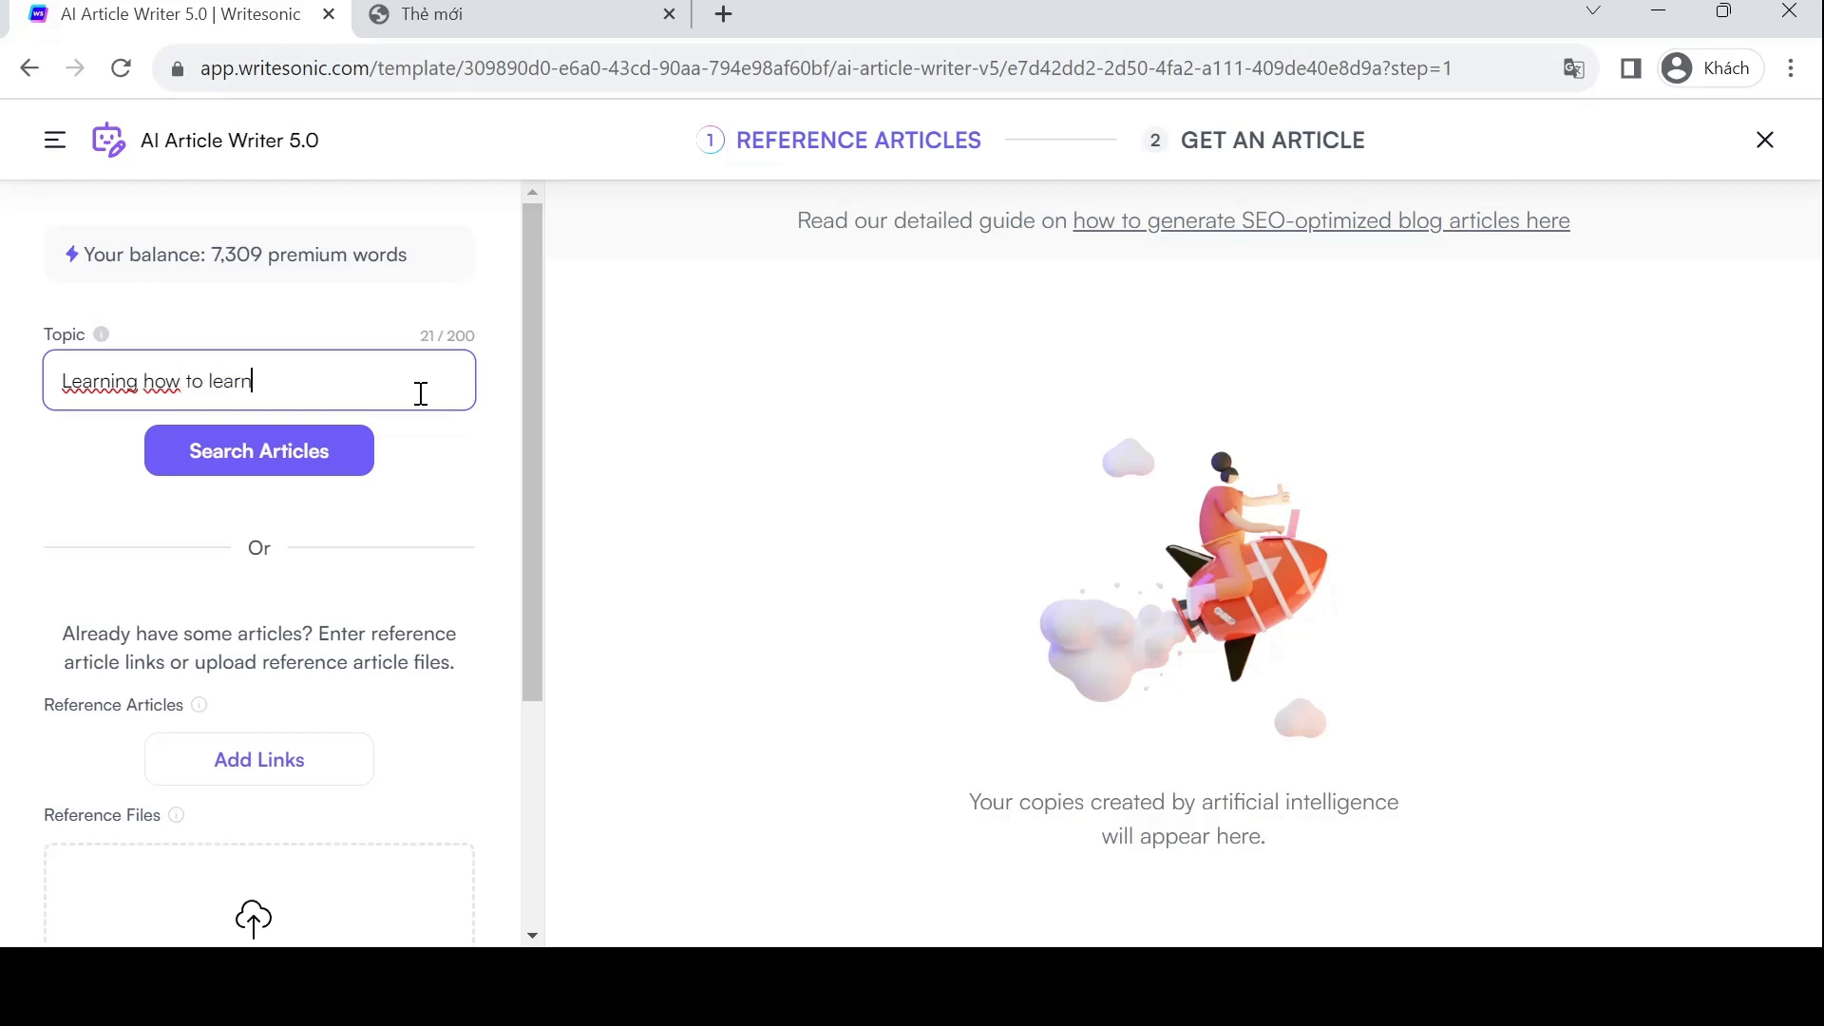
# - Examine the form's options for adding reference article links and uploading reference files
pyautogui.scroll(-2, 387, 570)
pyautogui.scroll(-2, 380, 503)
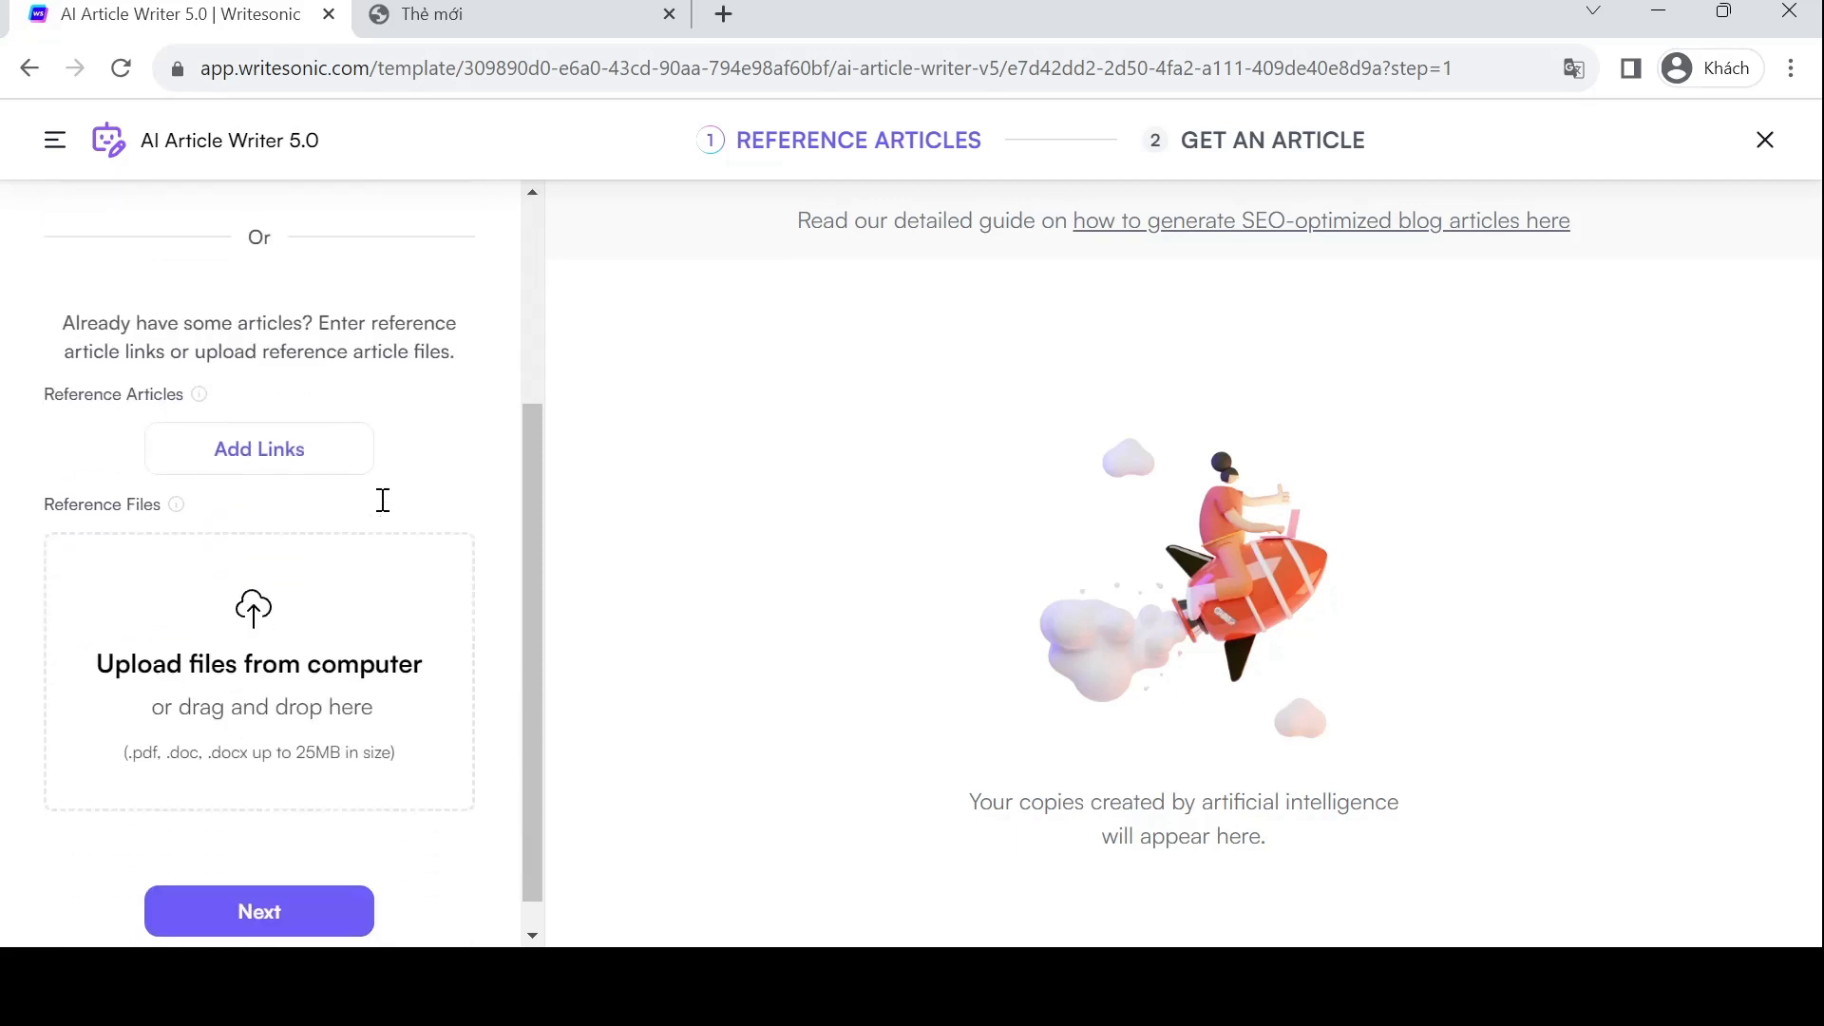
pyautogui.scroll(4, 380, 503)
pyautogui.scroll(-3, 387, 511)
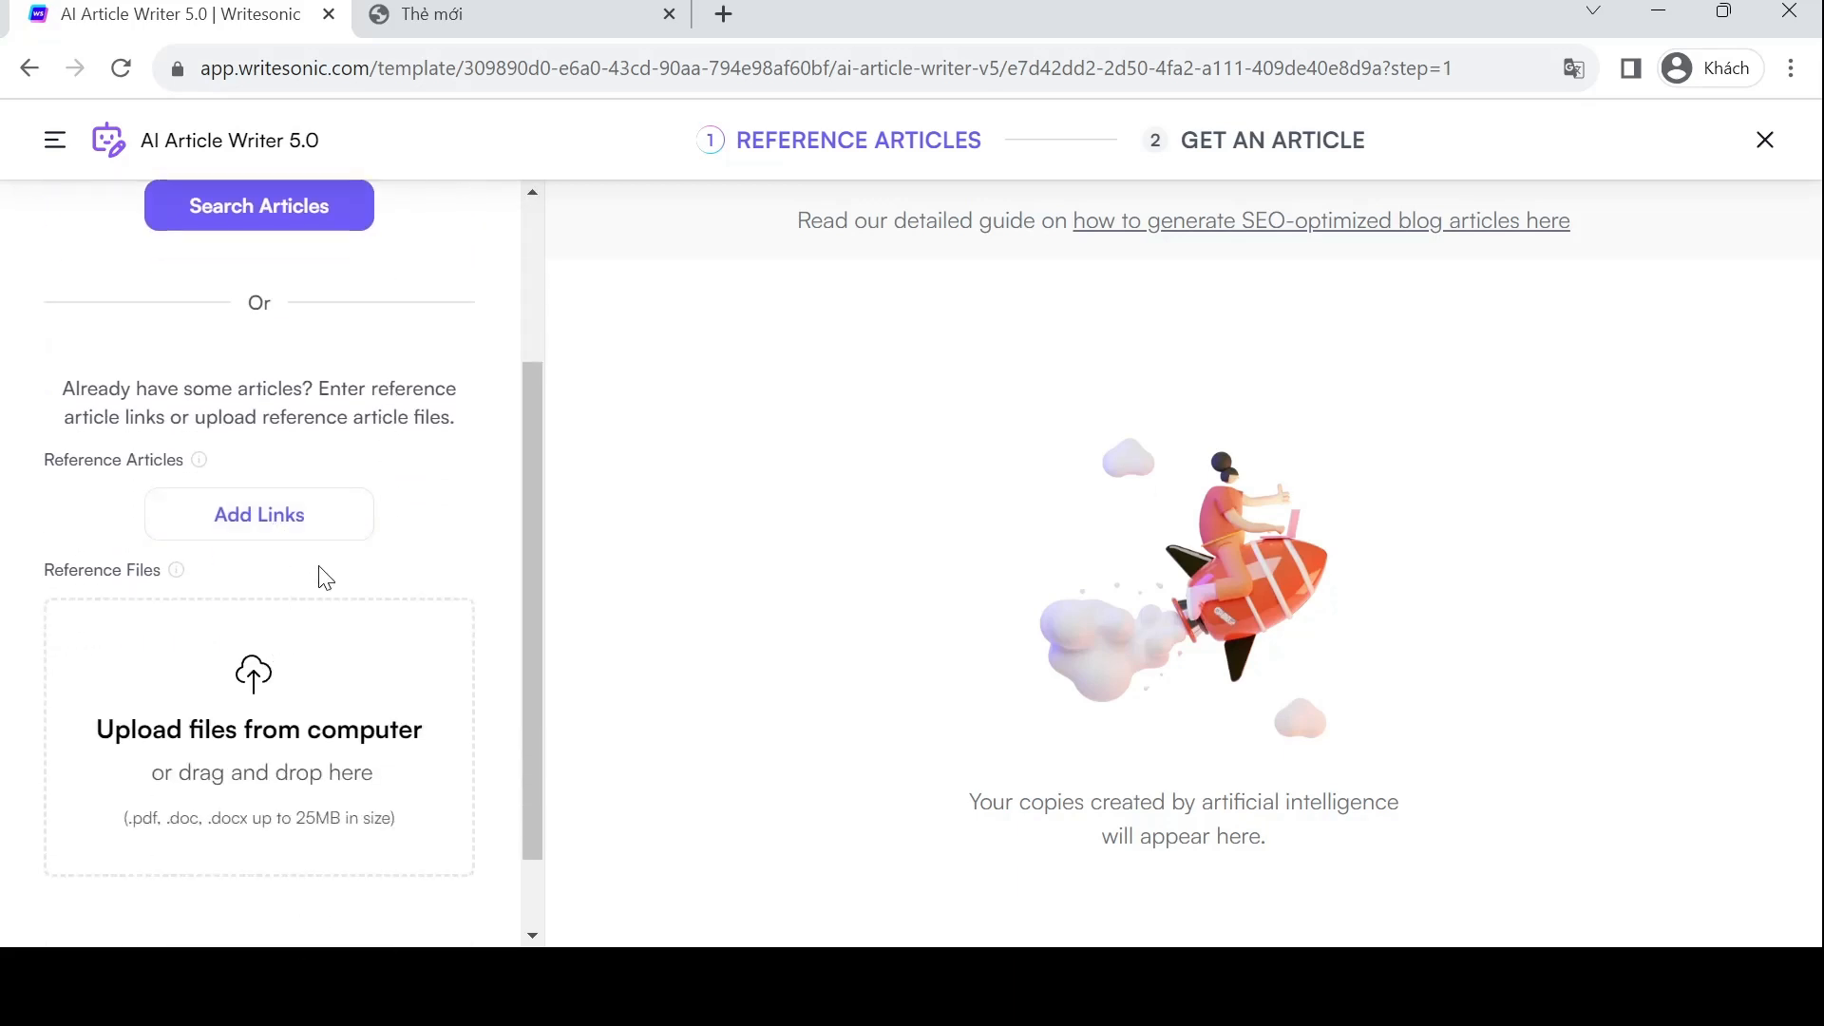
pyautogui.scroll(-1, 354, 583)
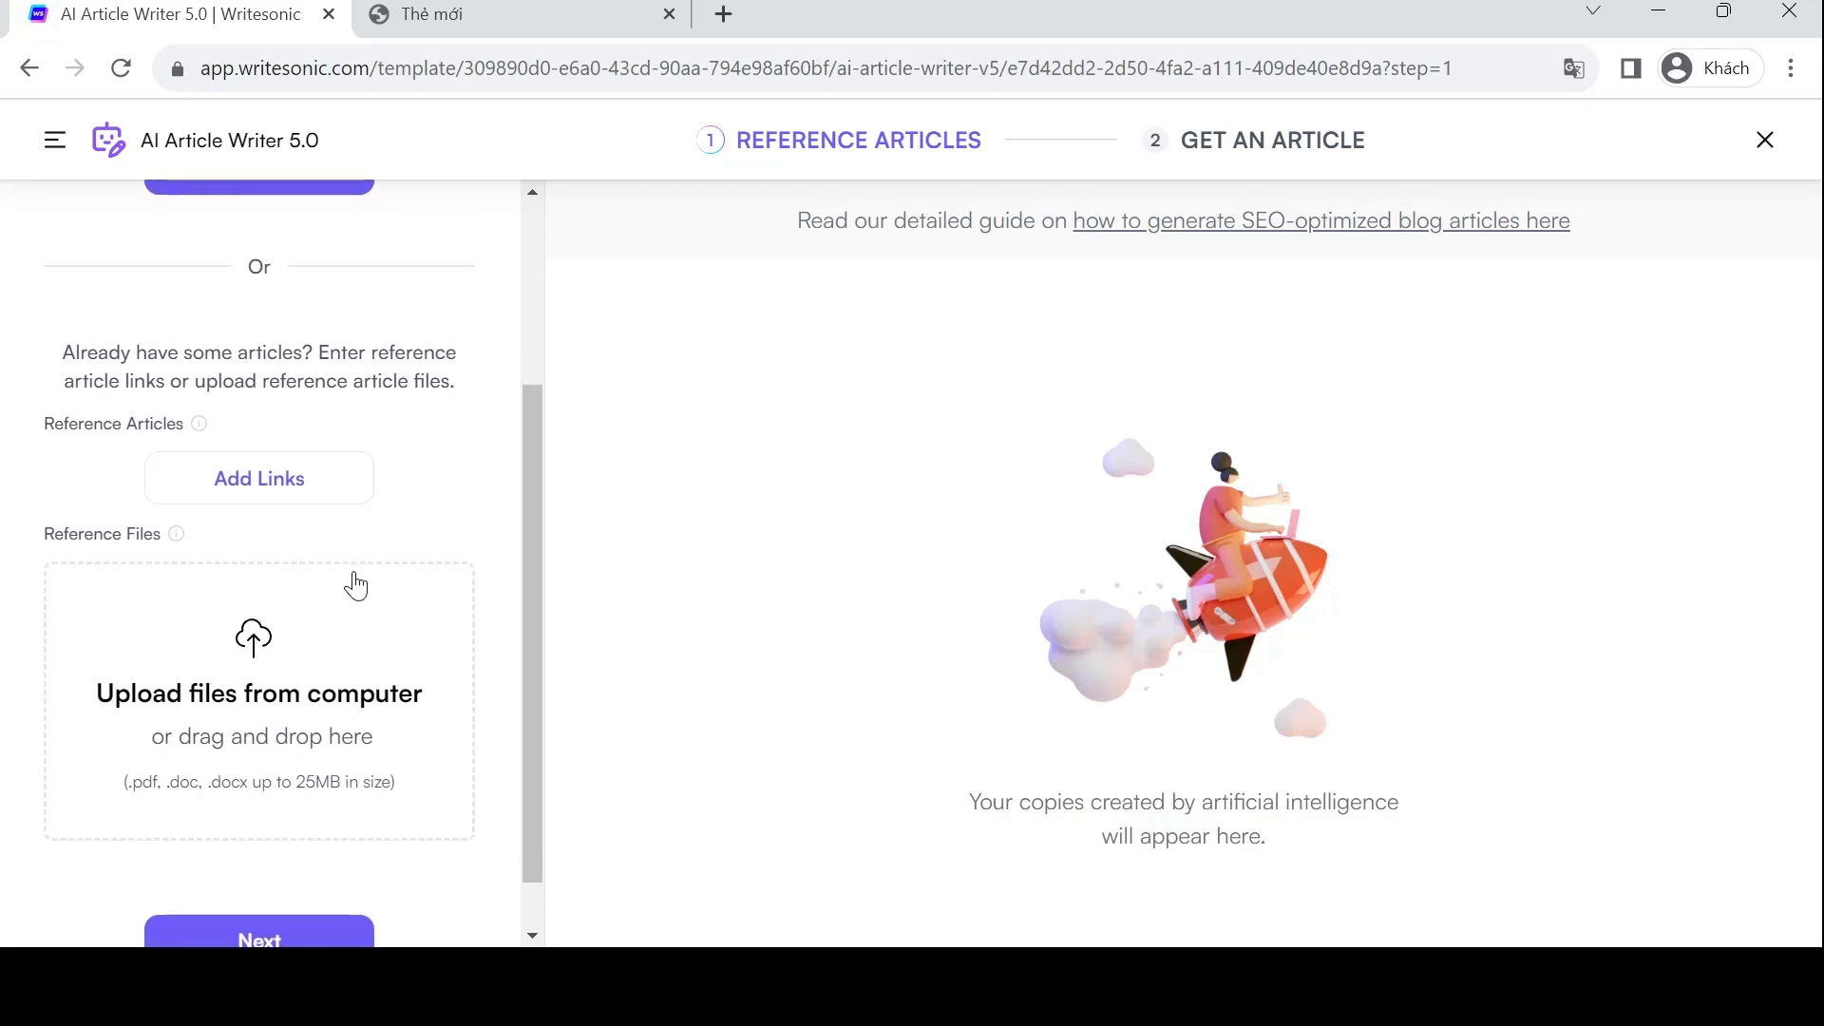
pyautogui.scroll(2, 355, 586)
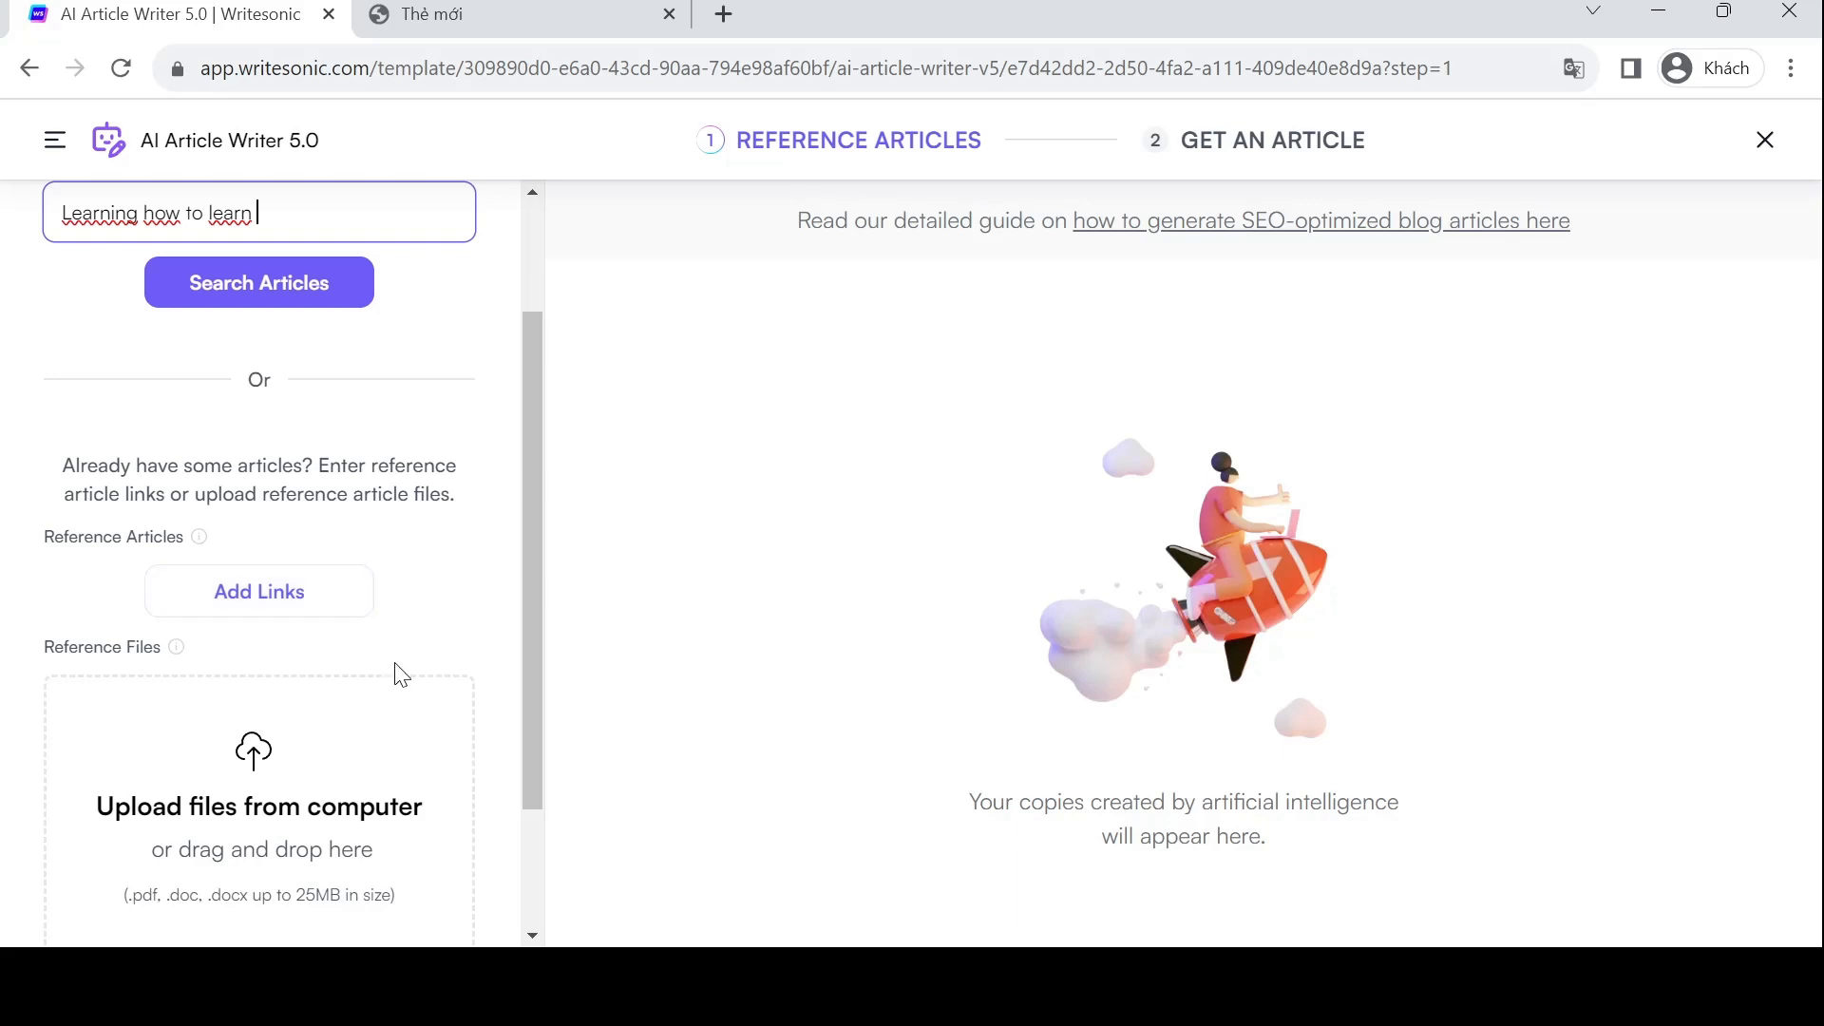
pyautogui.scroll(-3, 369, 737)
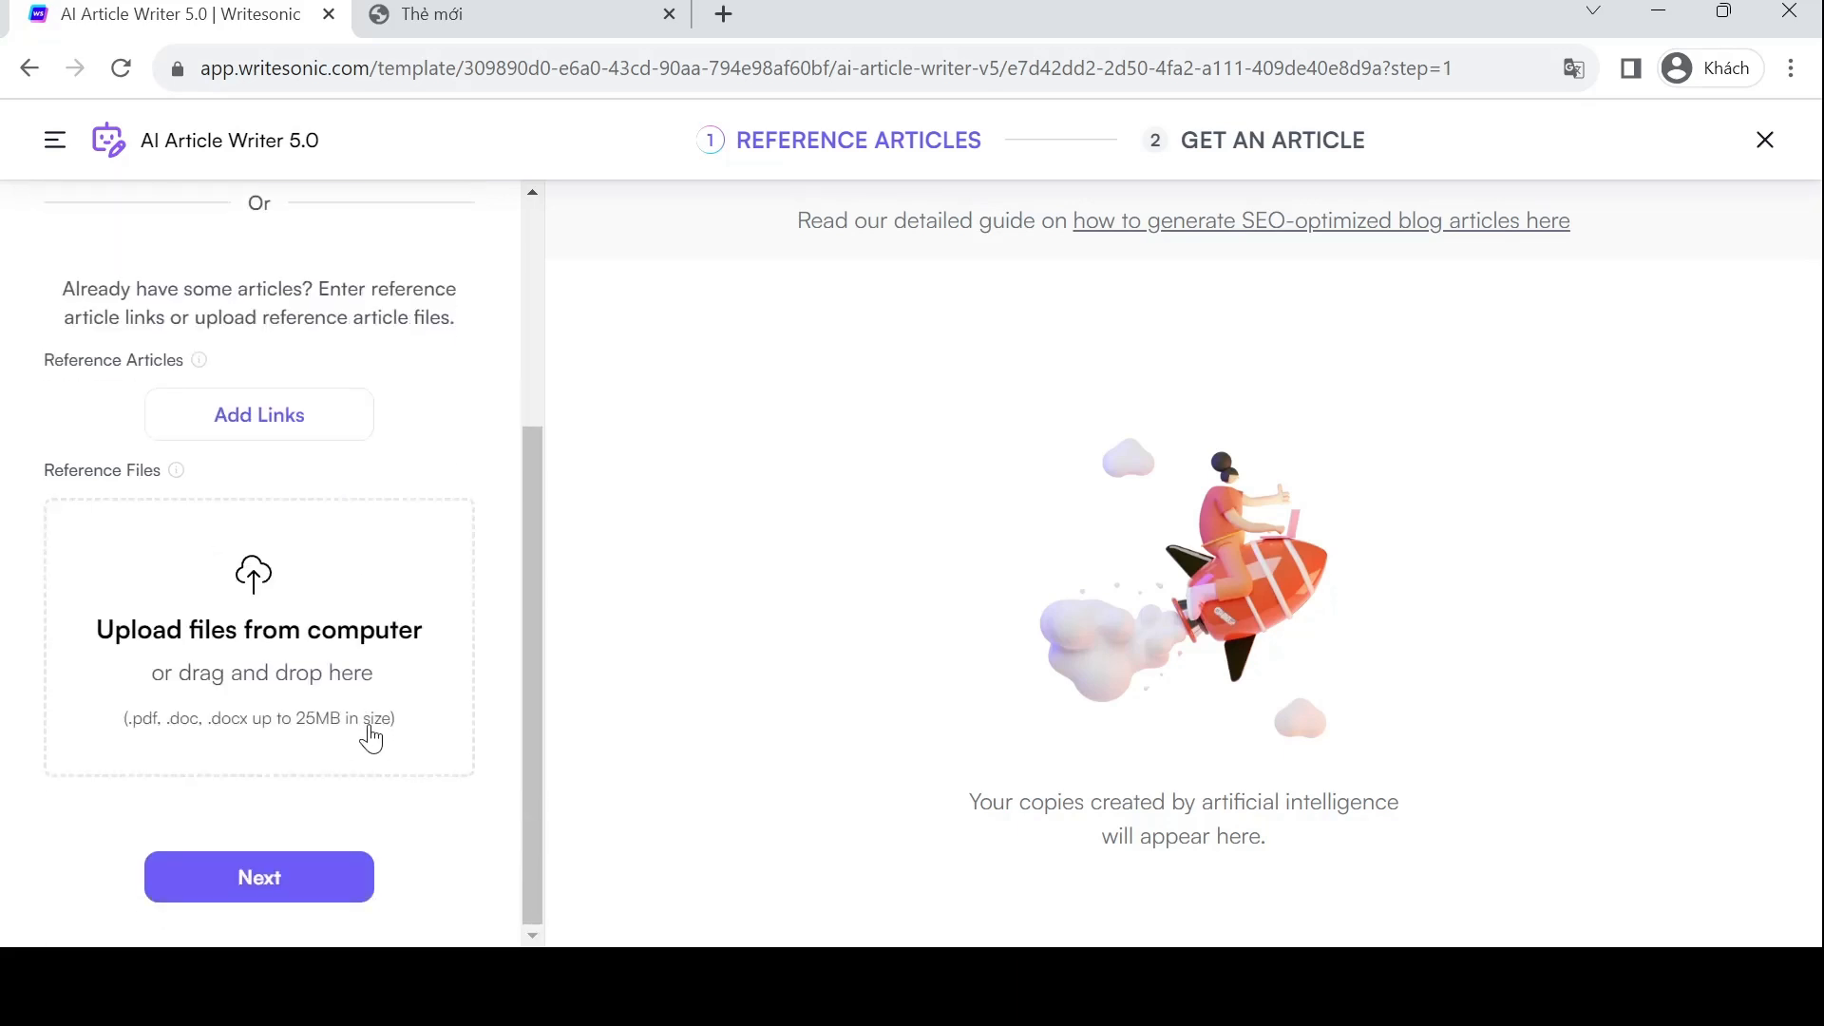
pyautogui.scroll(5, 370, 739)
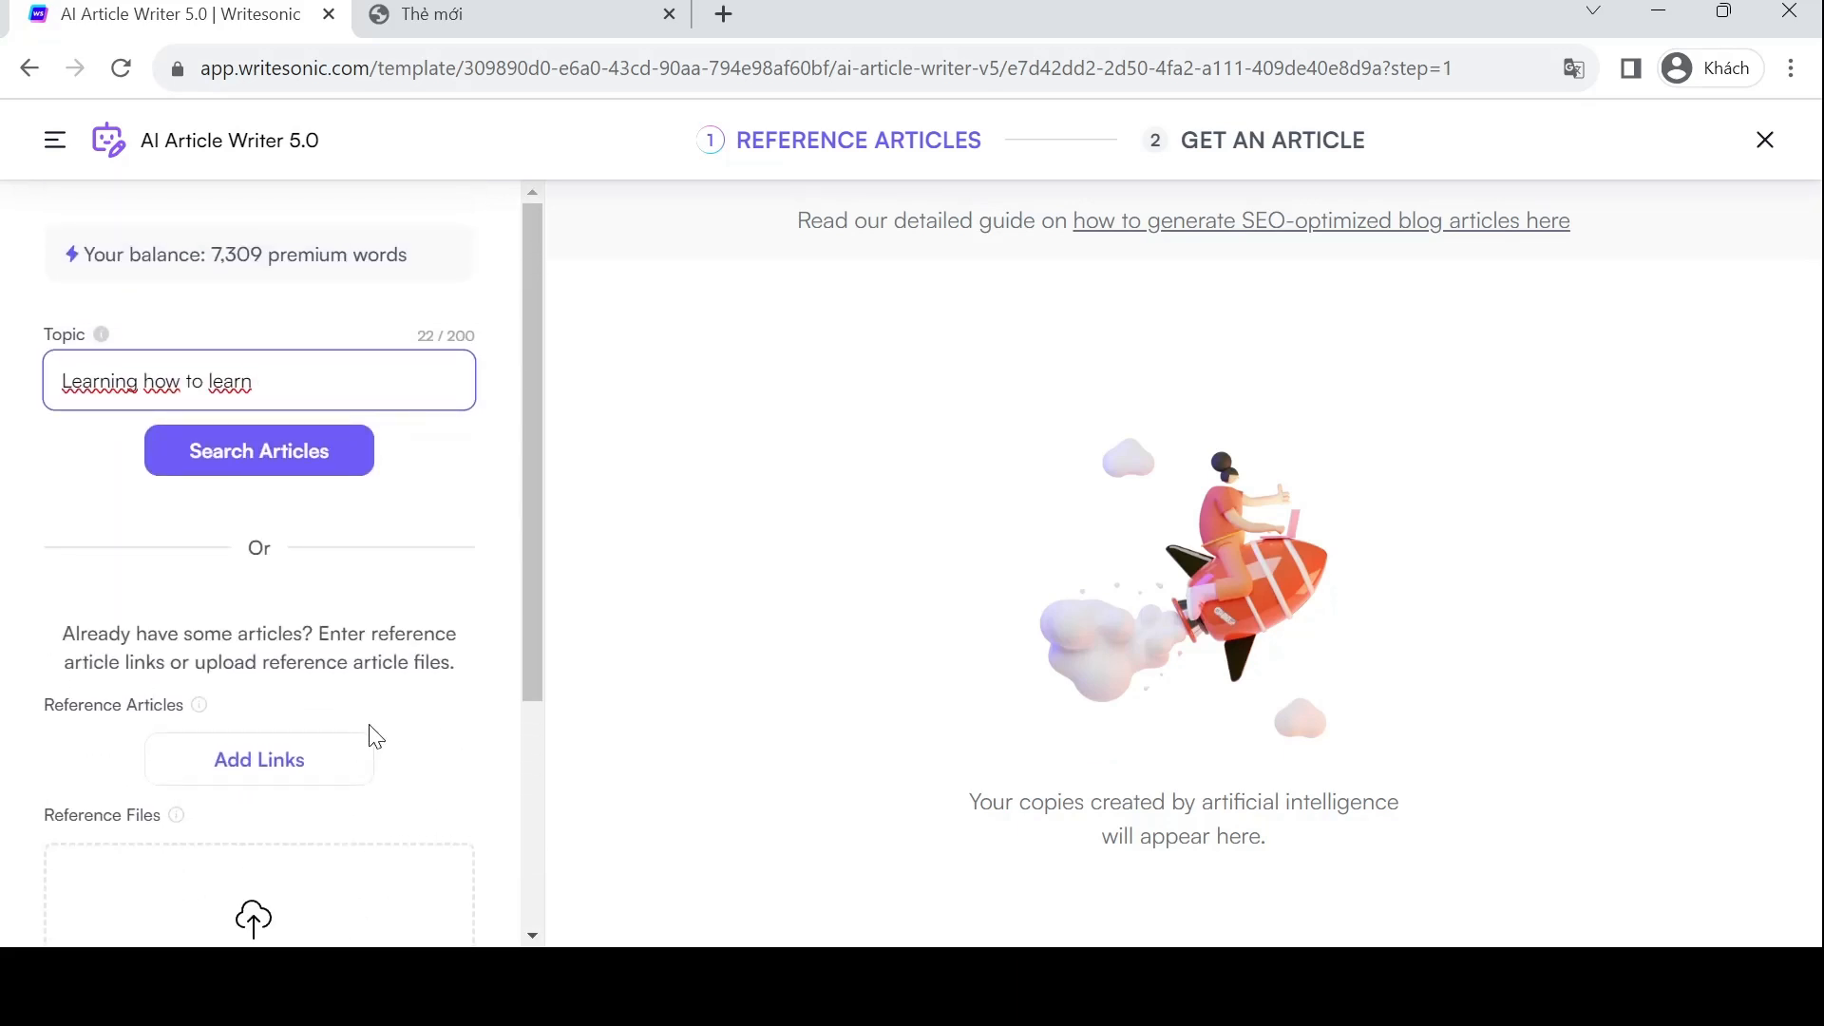
pyautogui.scroll(-3, 334, 525)
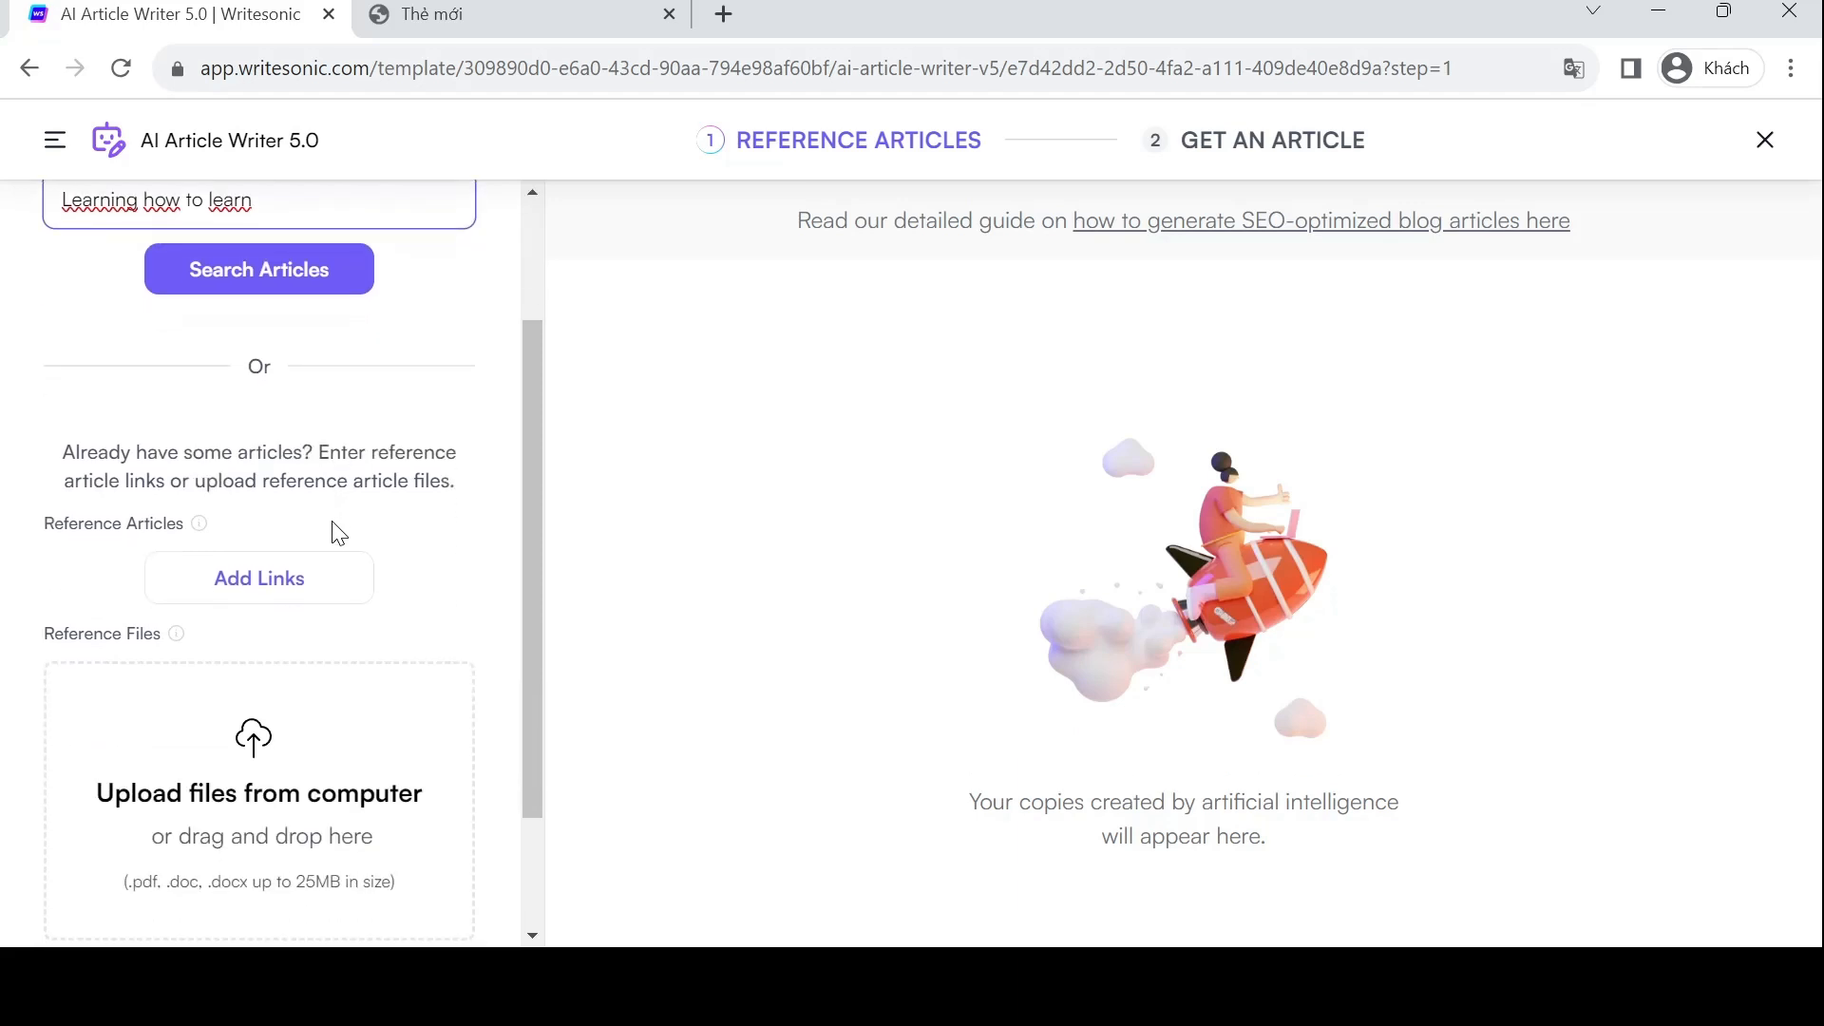
pyautogui.scroll(3, 334, 533)
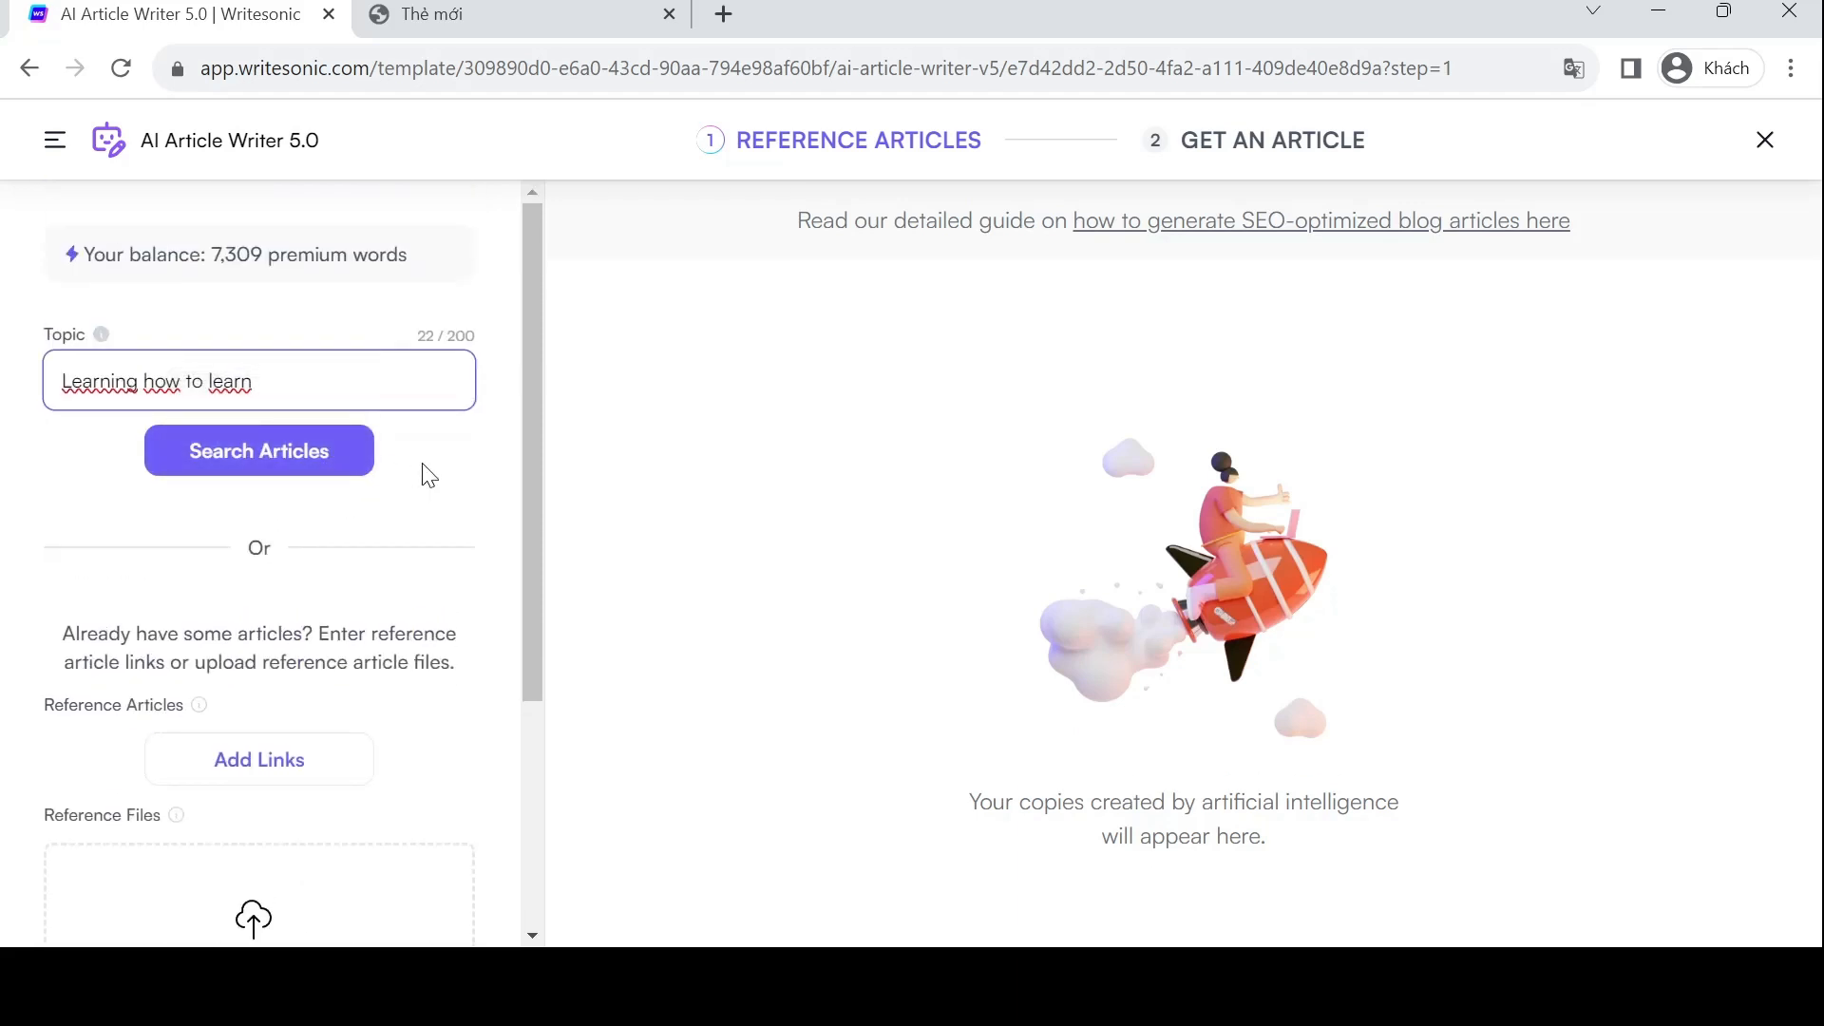
# - Search for reference articles on the entered topic and look through the suggested sources
pyautogui.click(309, 465)
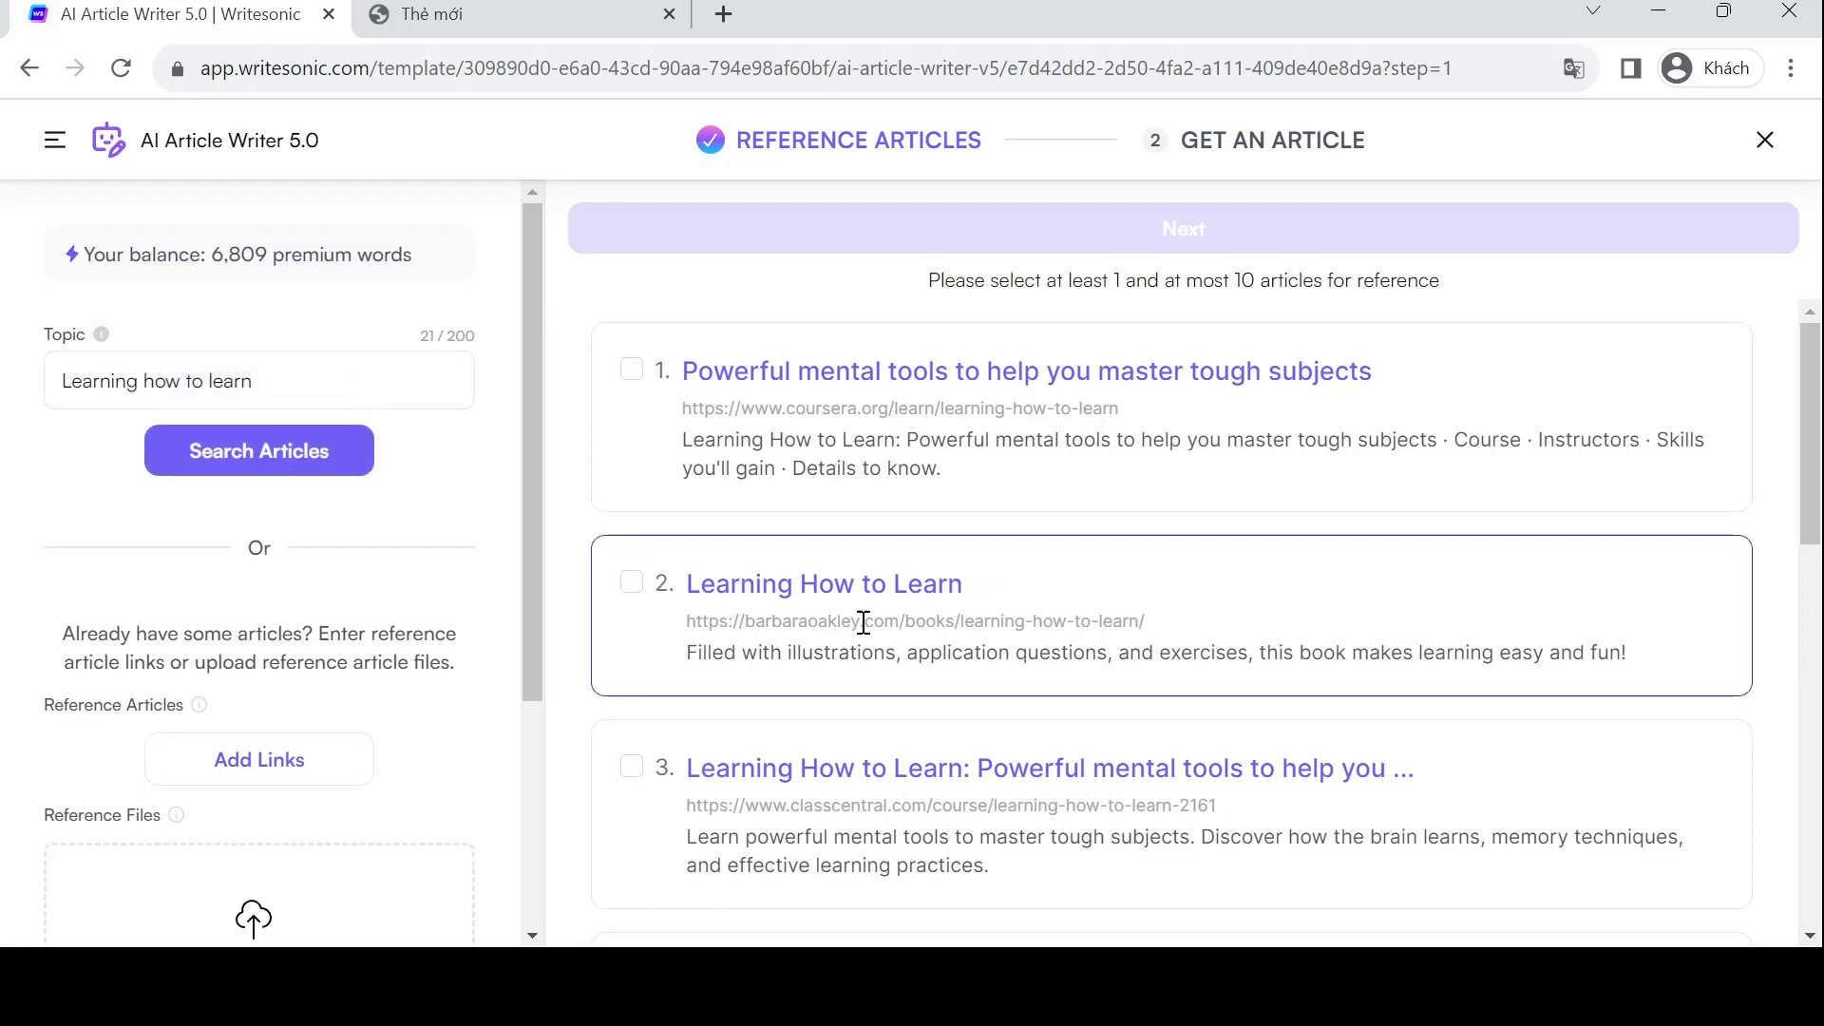
pyautogui.scroll(-8, 864, 570)
pyautogui.scroll(-3, 864, 635)
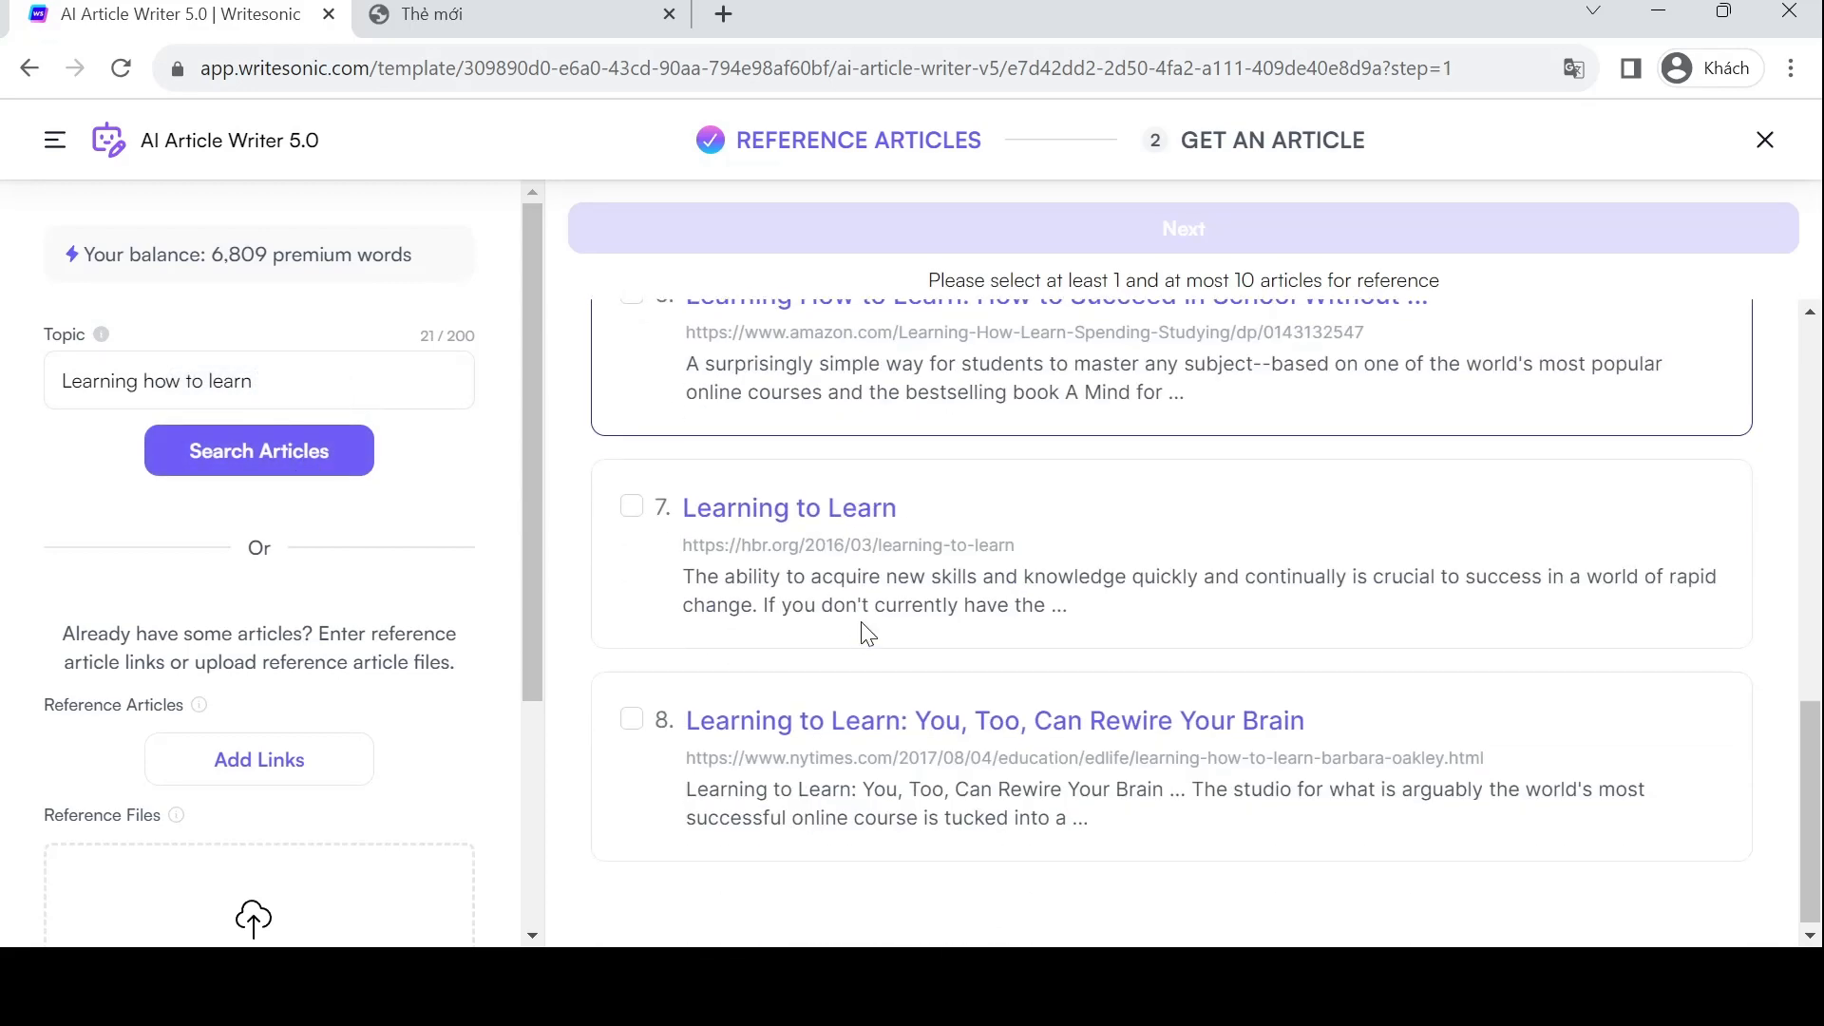
pyautogui.scroll(5, 863, 635)
pyautogui.scroll(-5, 863, 635)
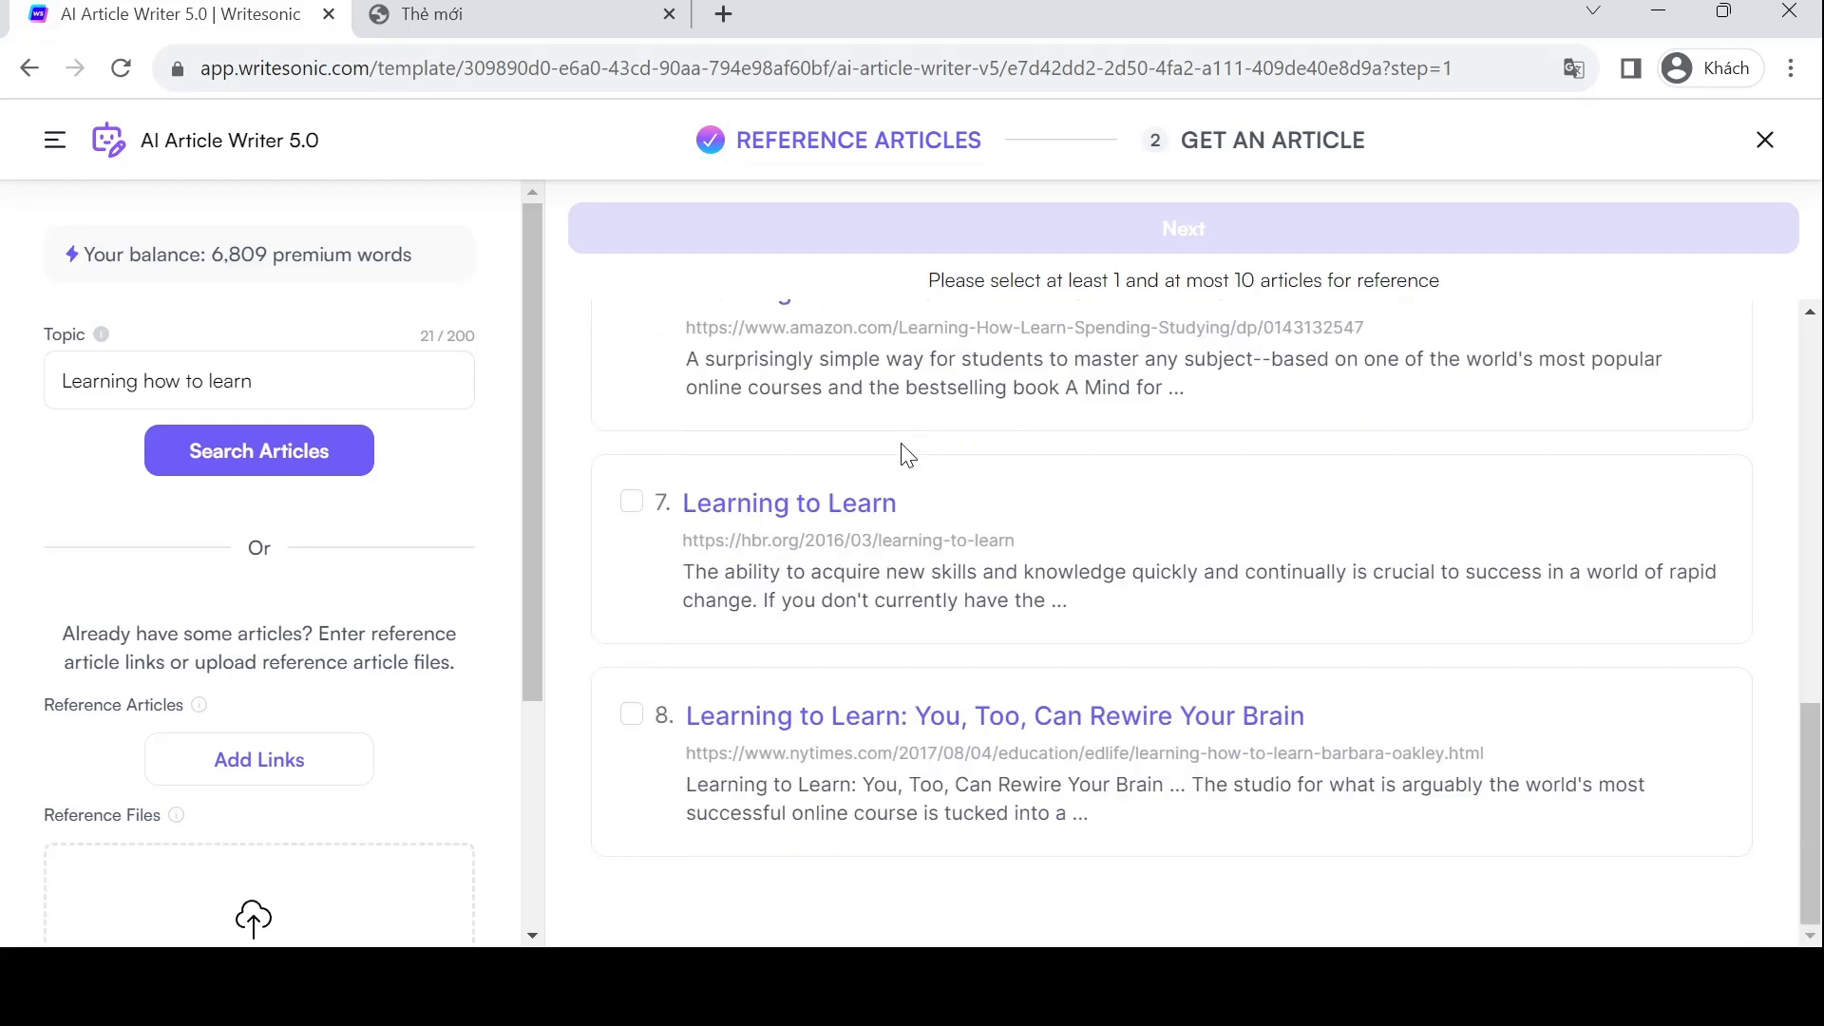
pyautogui.scroll(1, 905, 449)
pyautogui.scroll(6, 903, 443)
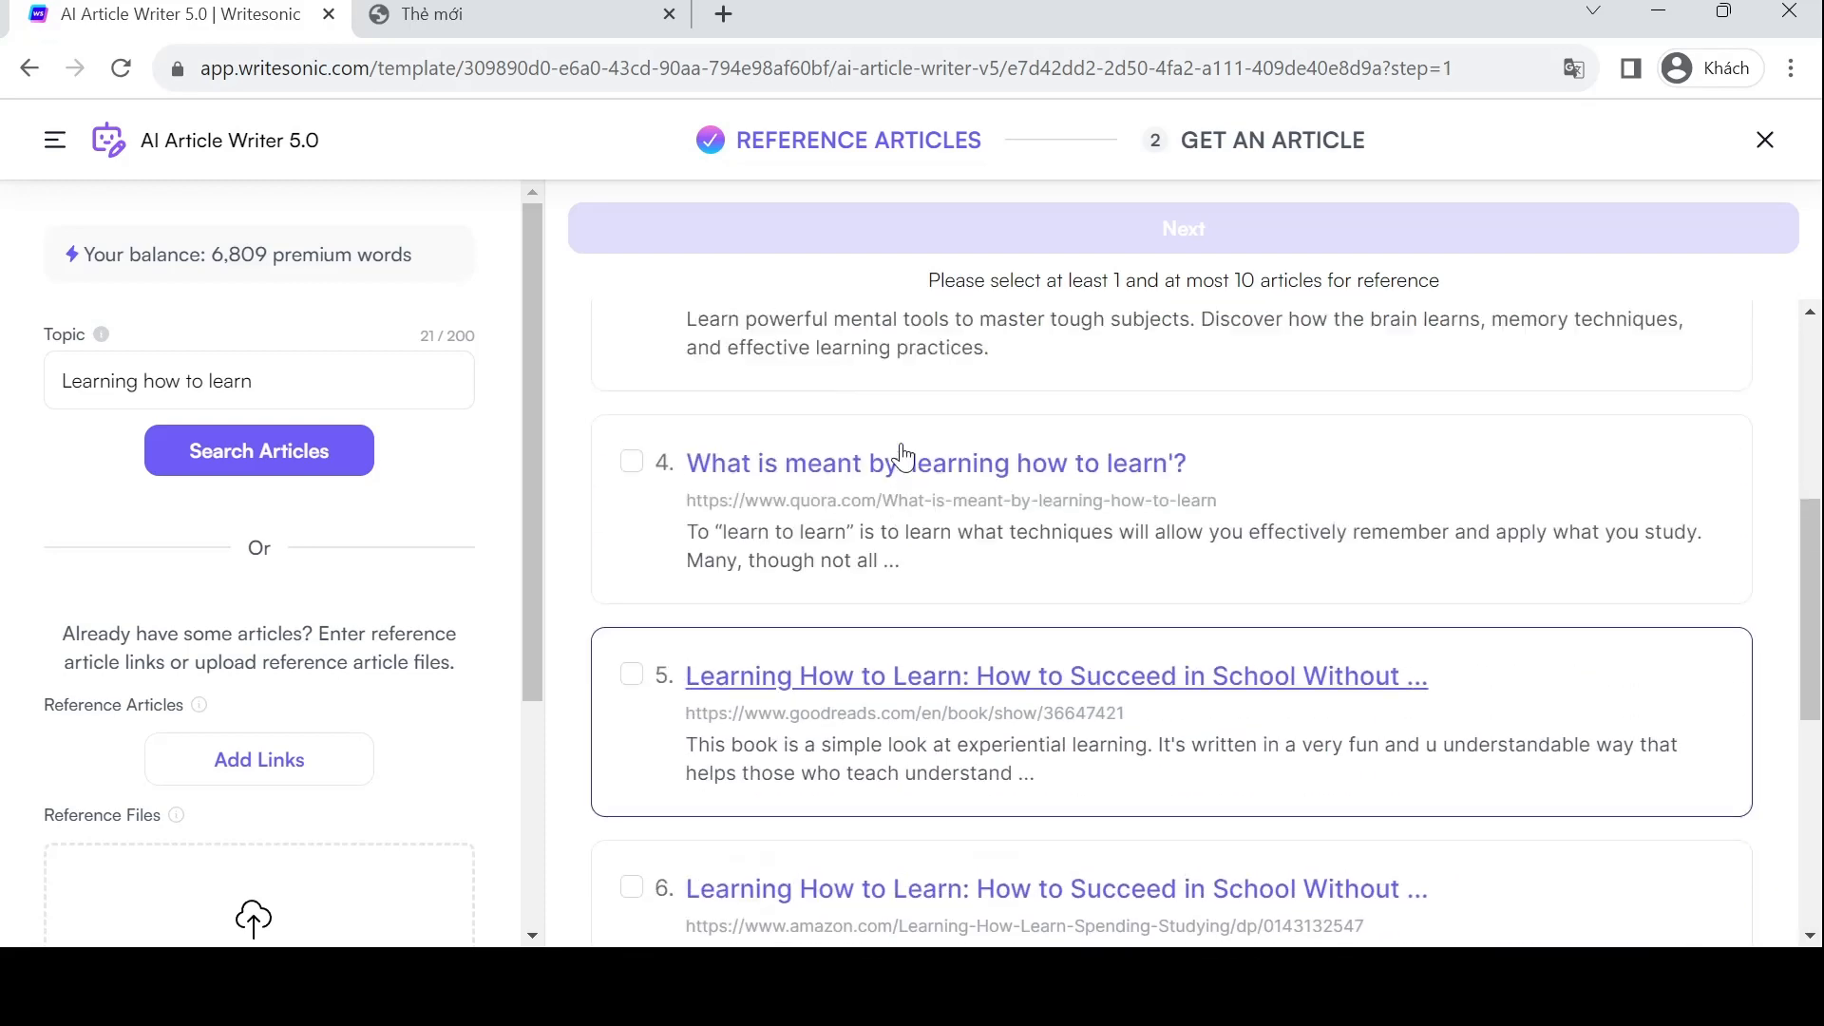
pyautogui.scroll(2, 902, 443)
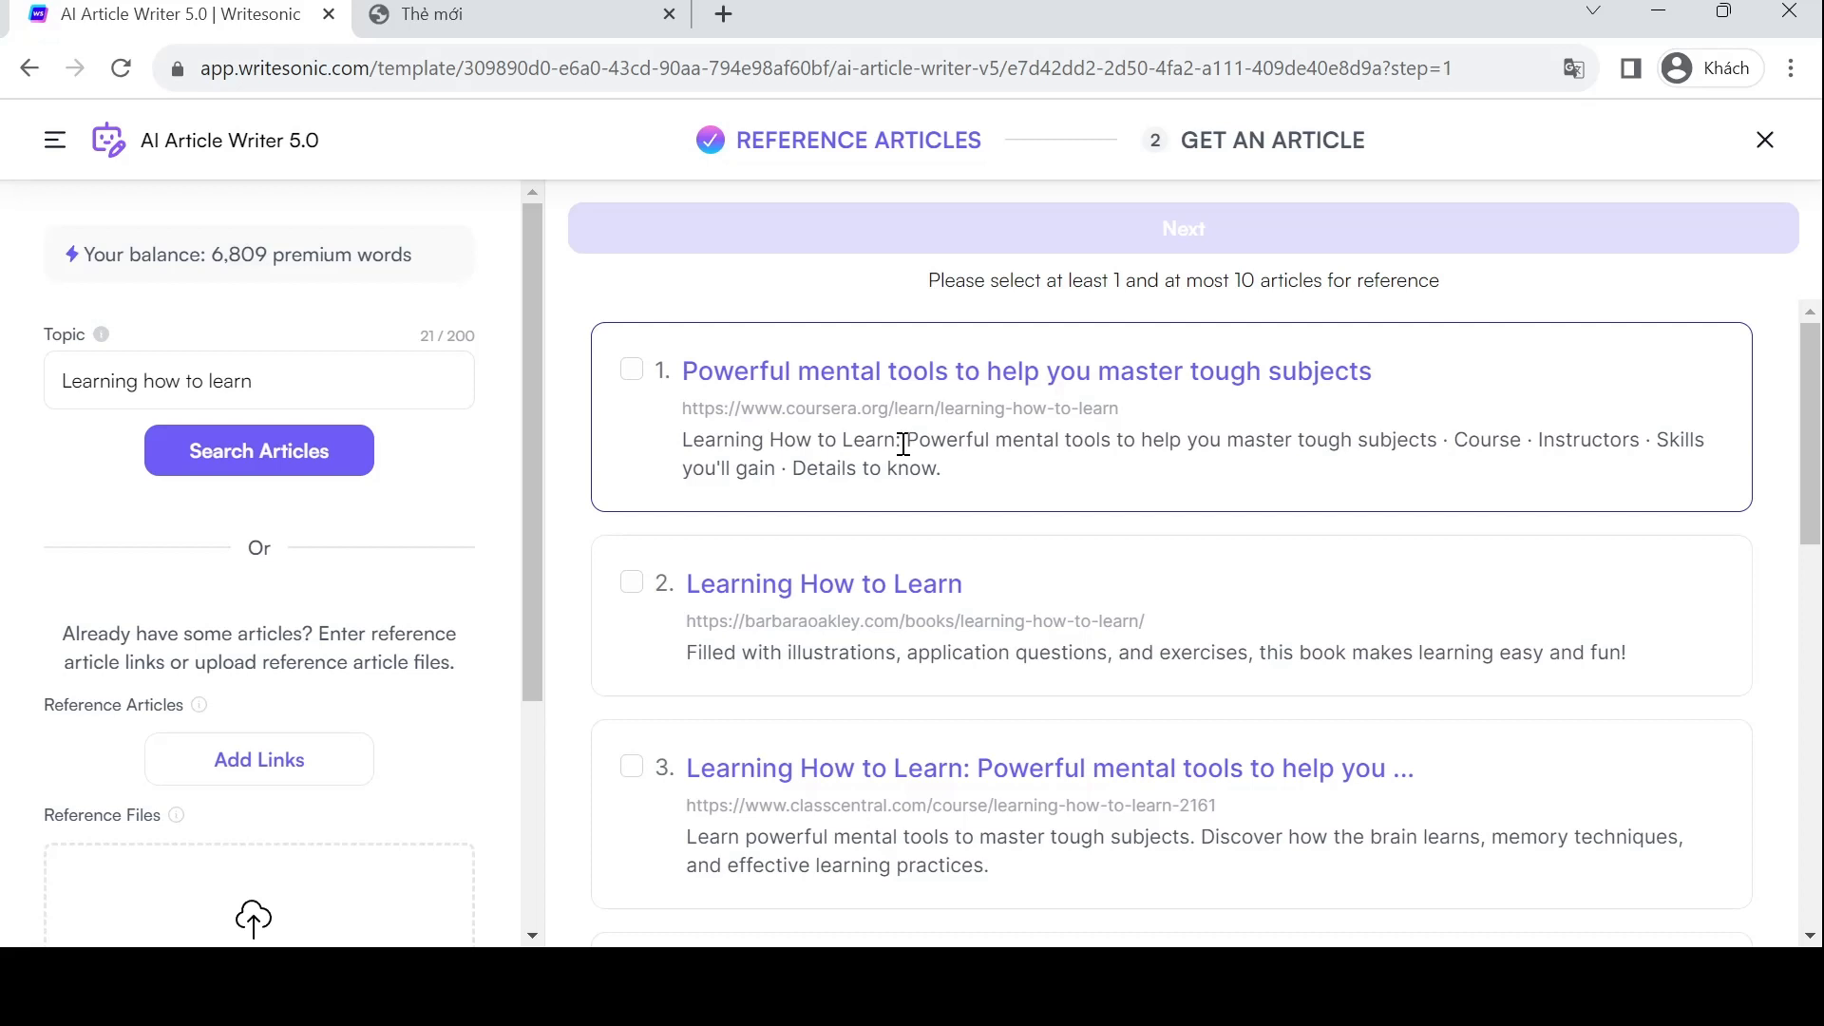
# - Select all eight suggested articles as references and proceed to the Get an Article stage
pyautogui.scroll(-12, 902, 443)
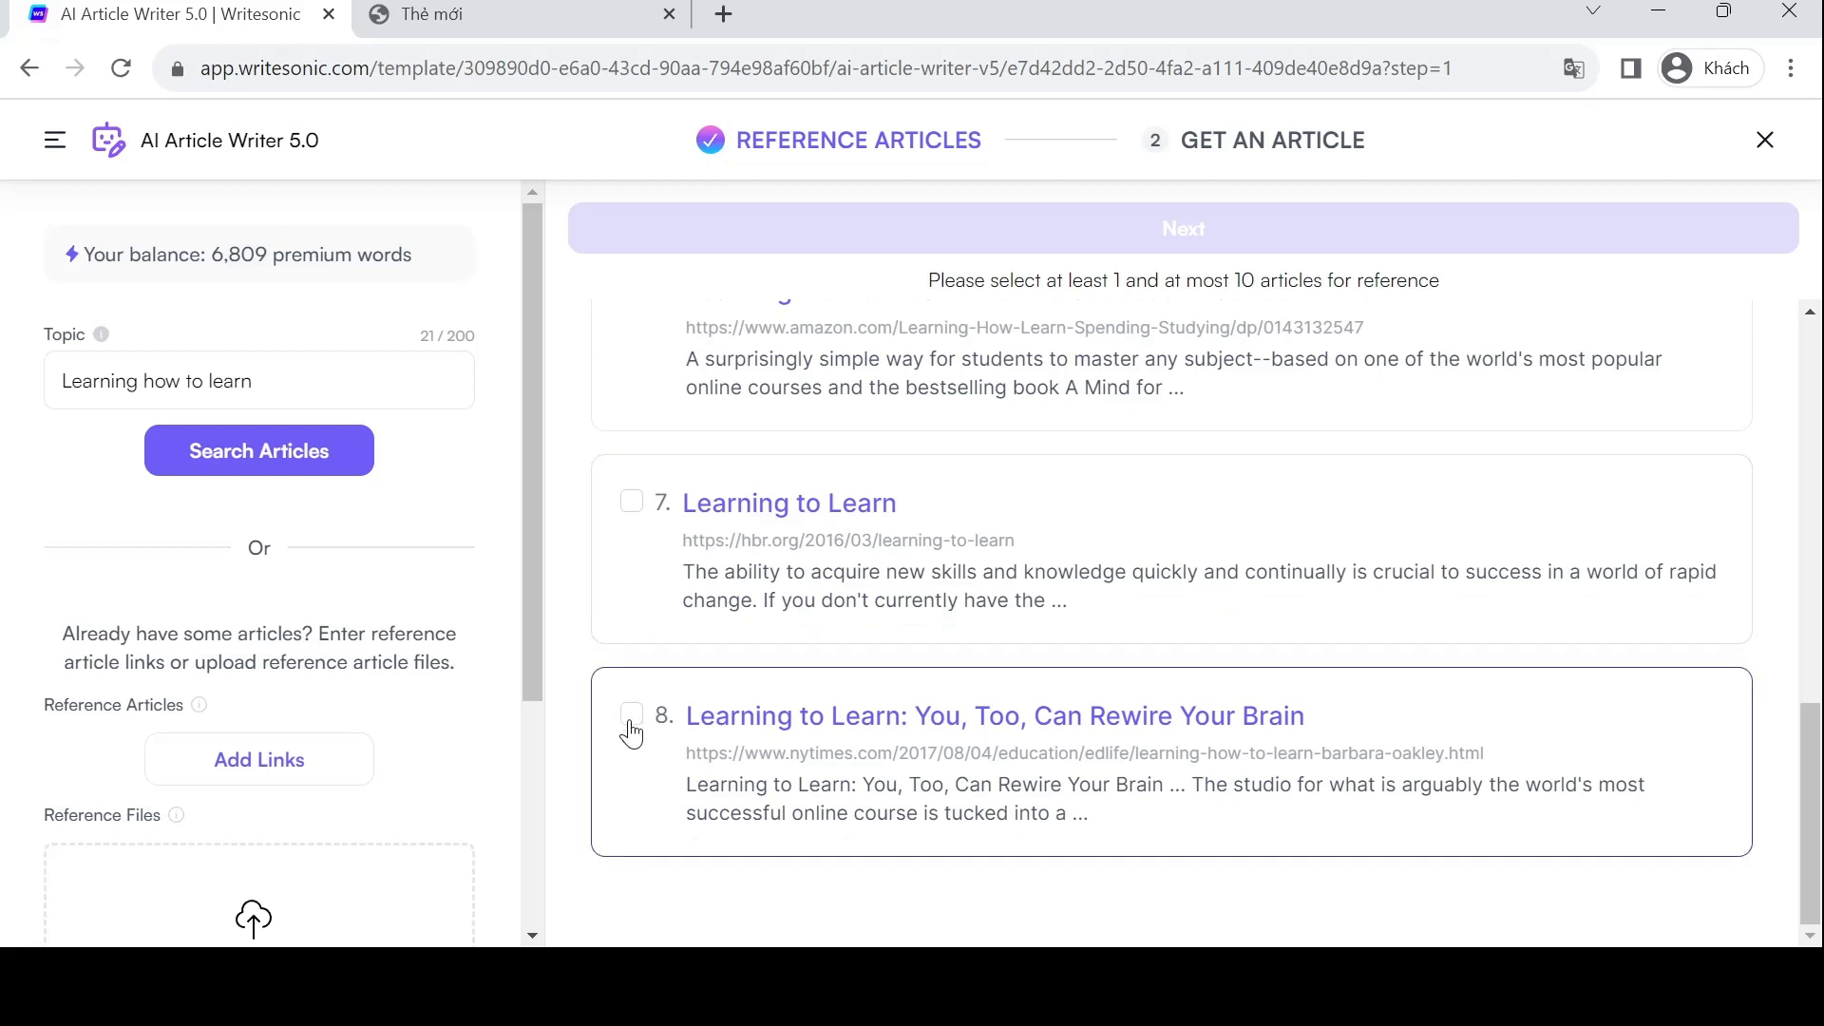
pyautogui.click(631, 732)
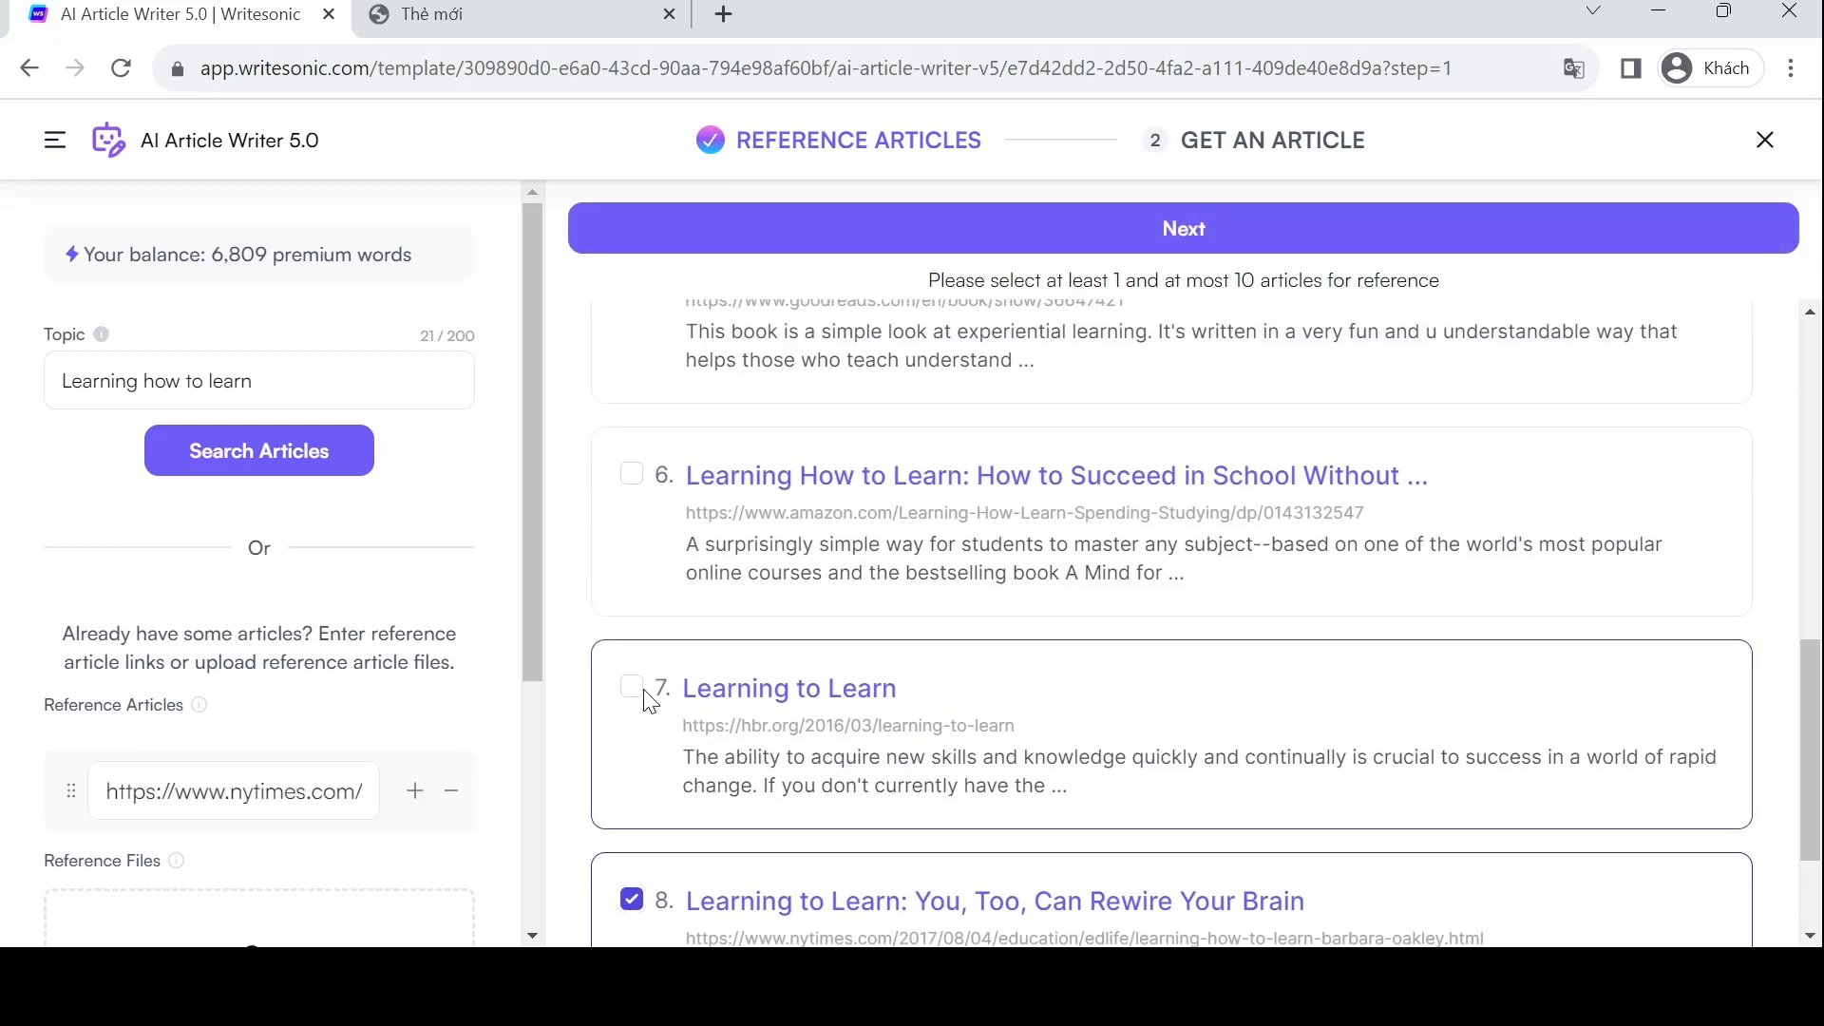
pyautogui.click(632, 686)
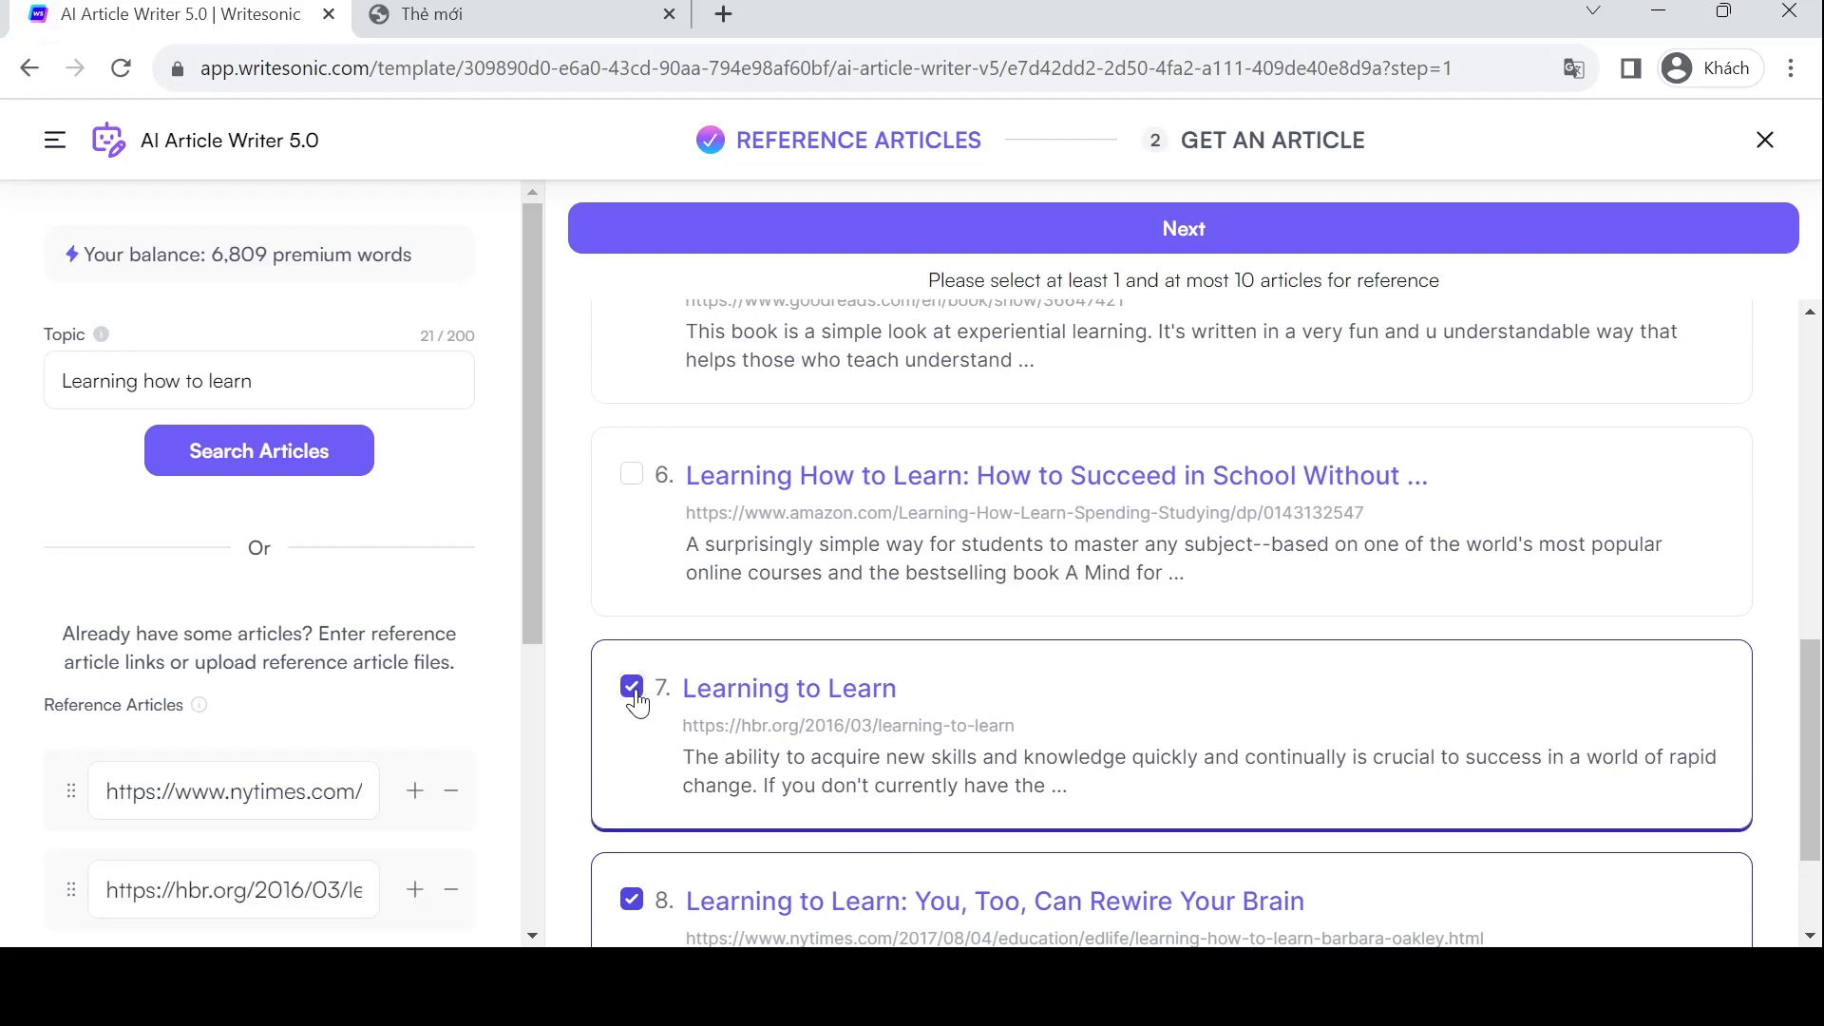
pyautogui.click(629, 575)
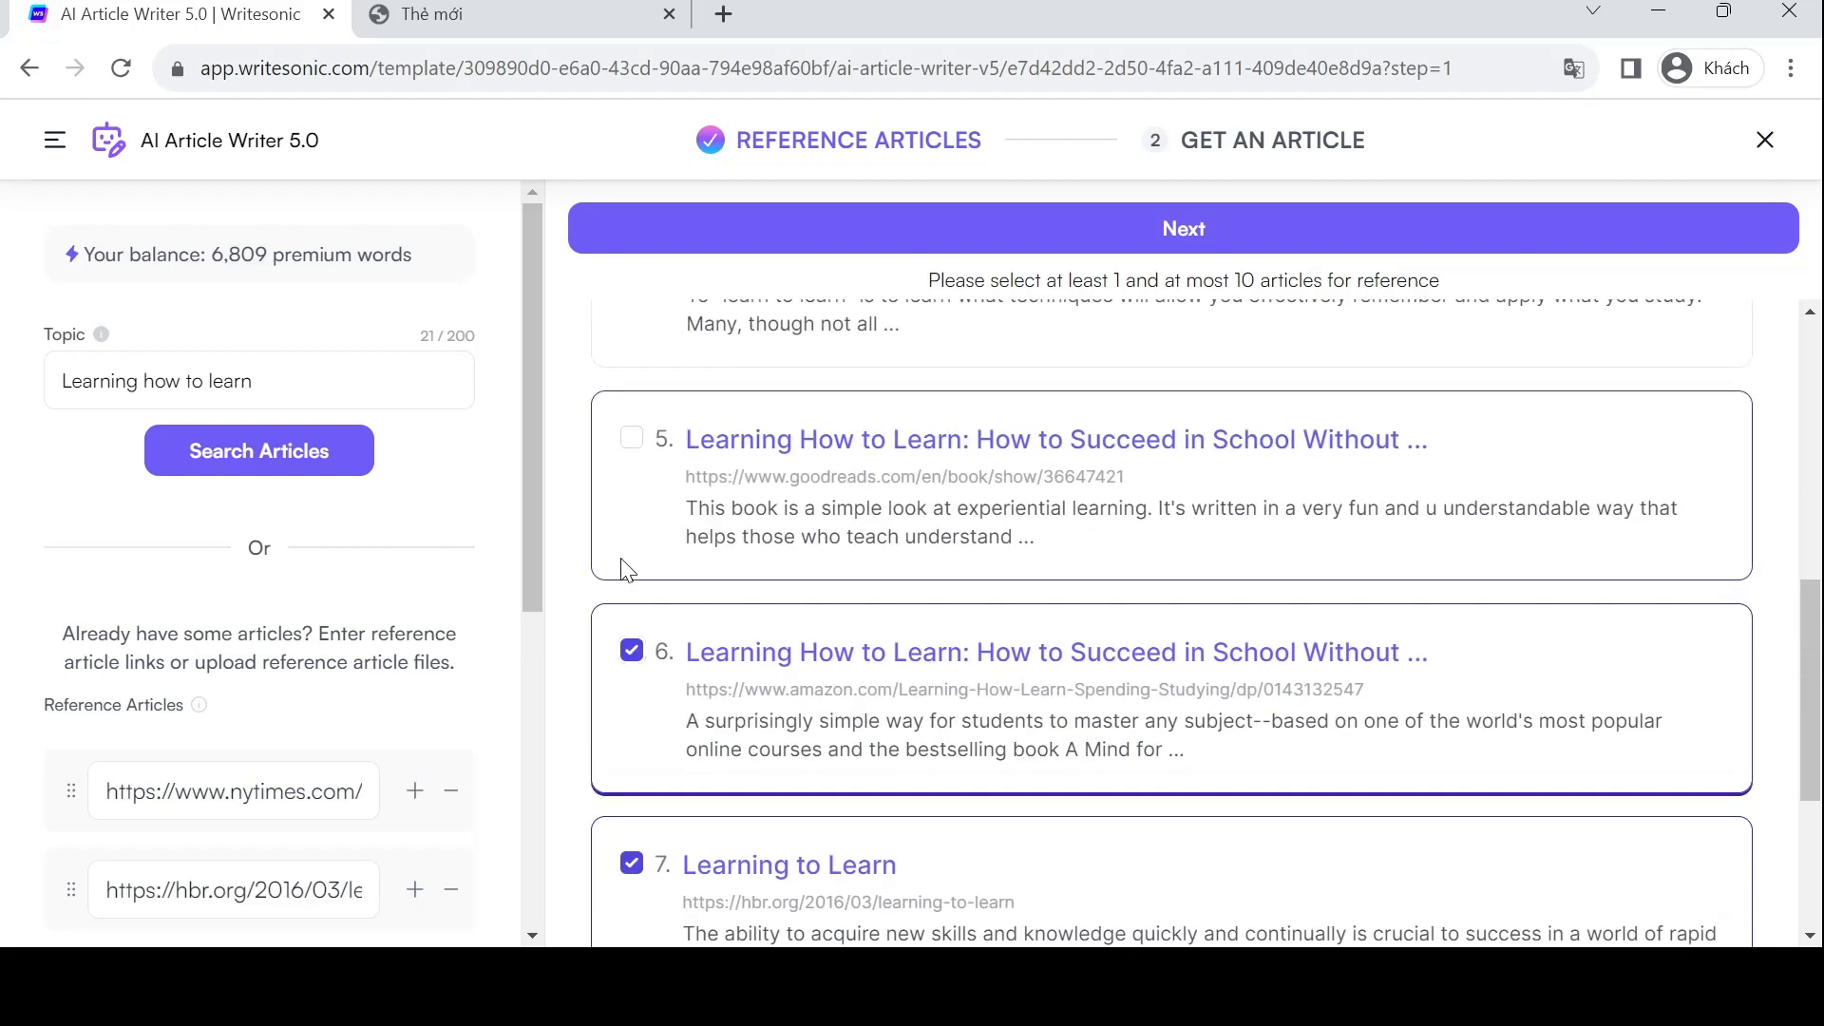
pyautogui.click(630, 439)
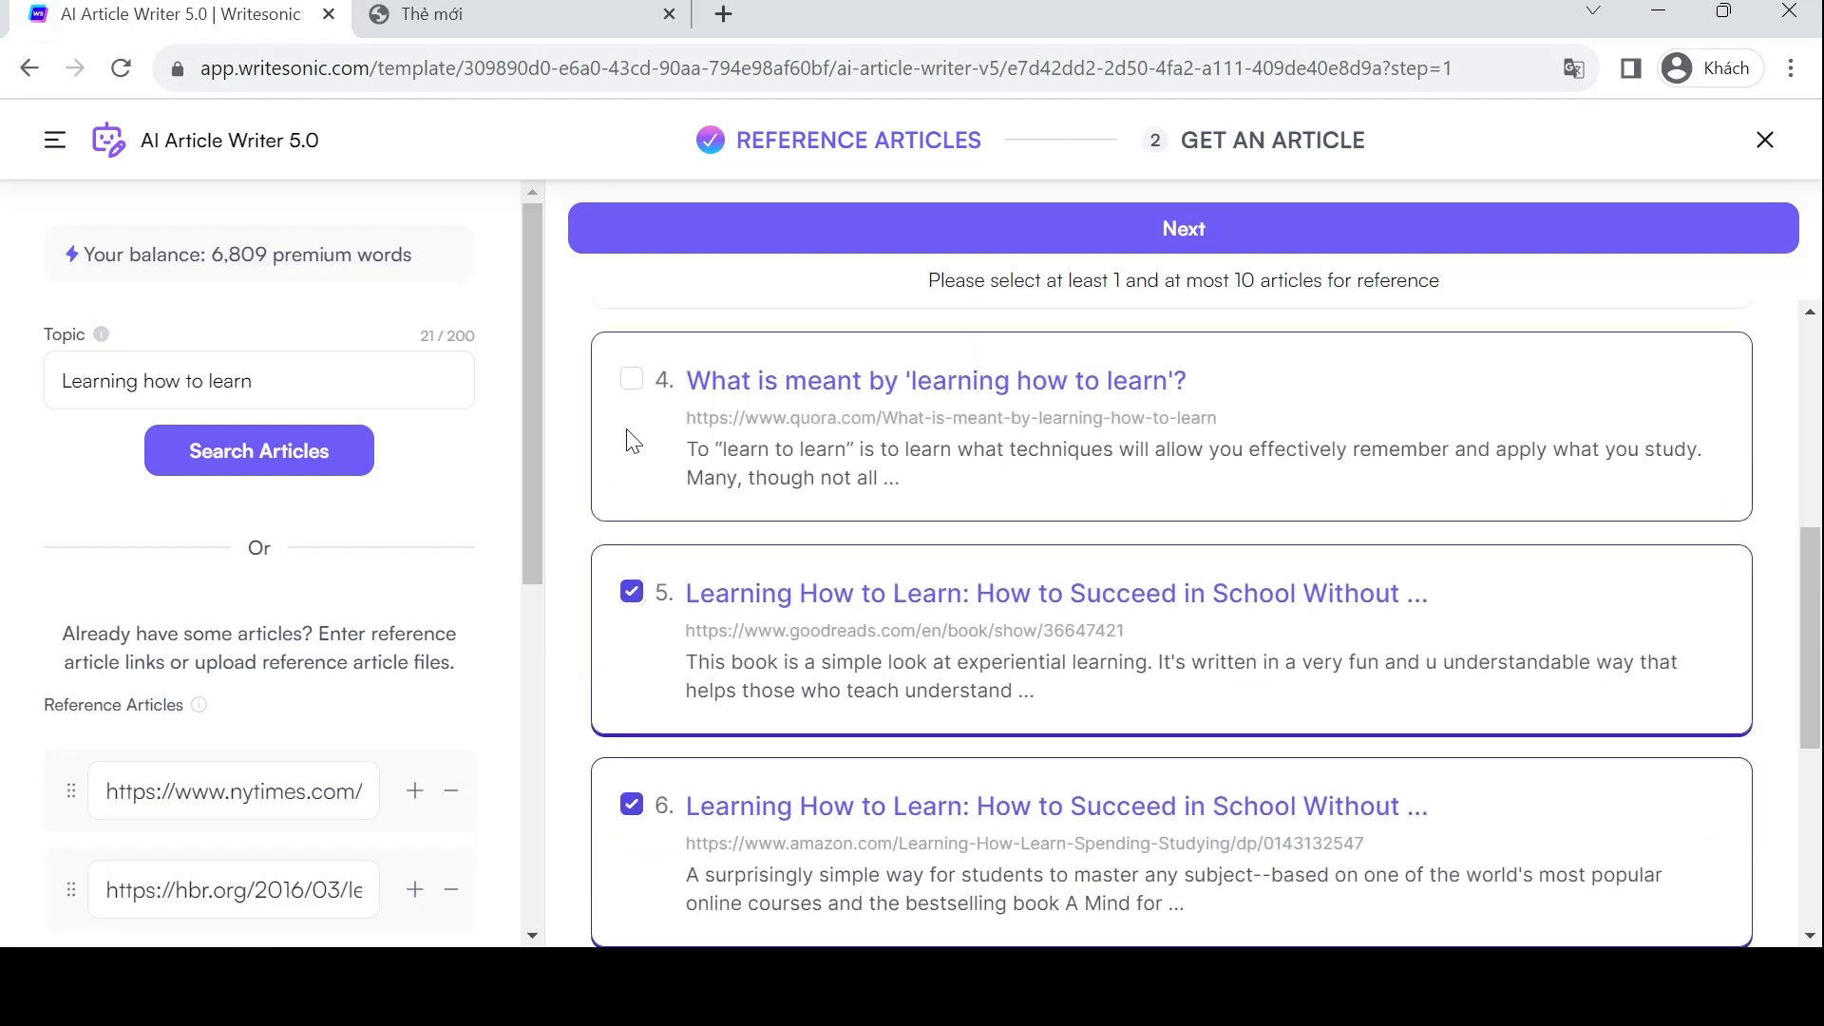
pyautogui.click(631, 381)
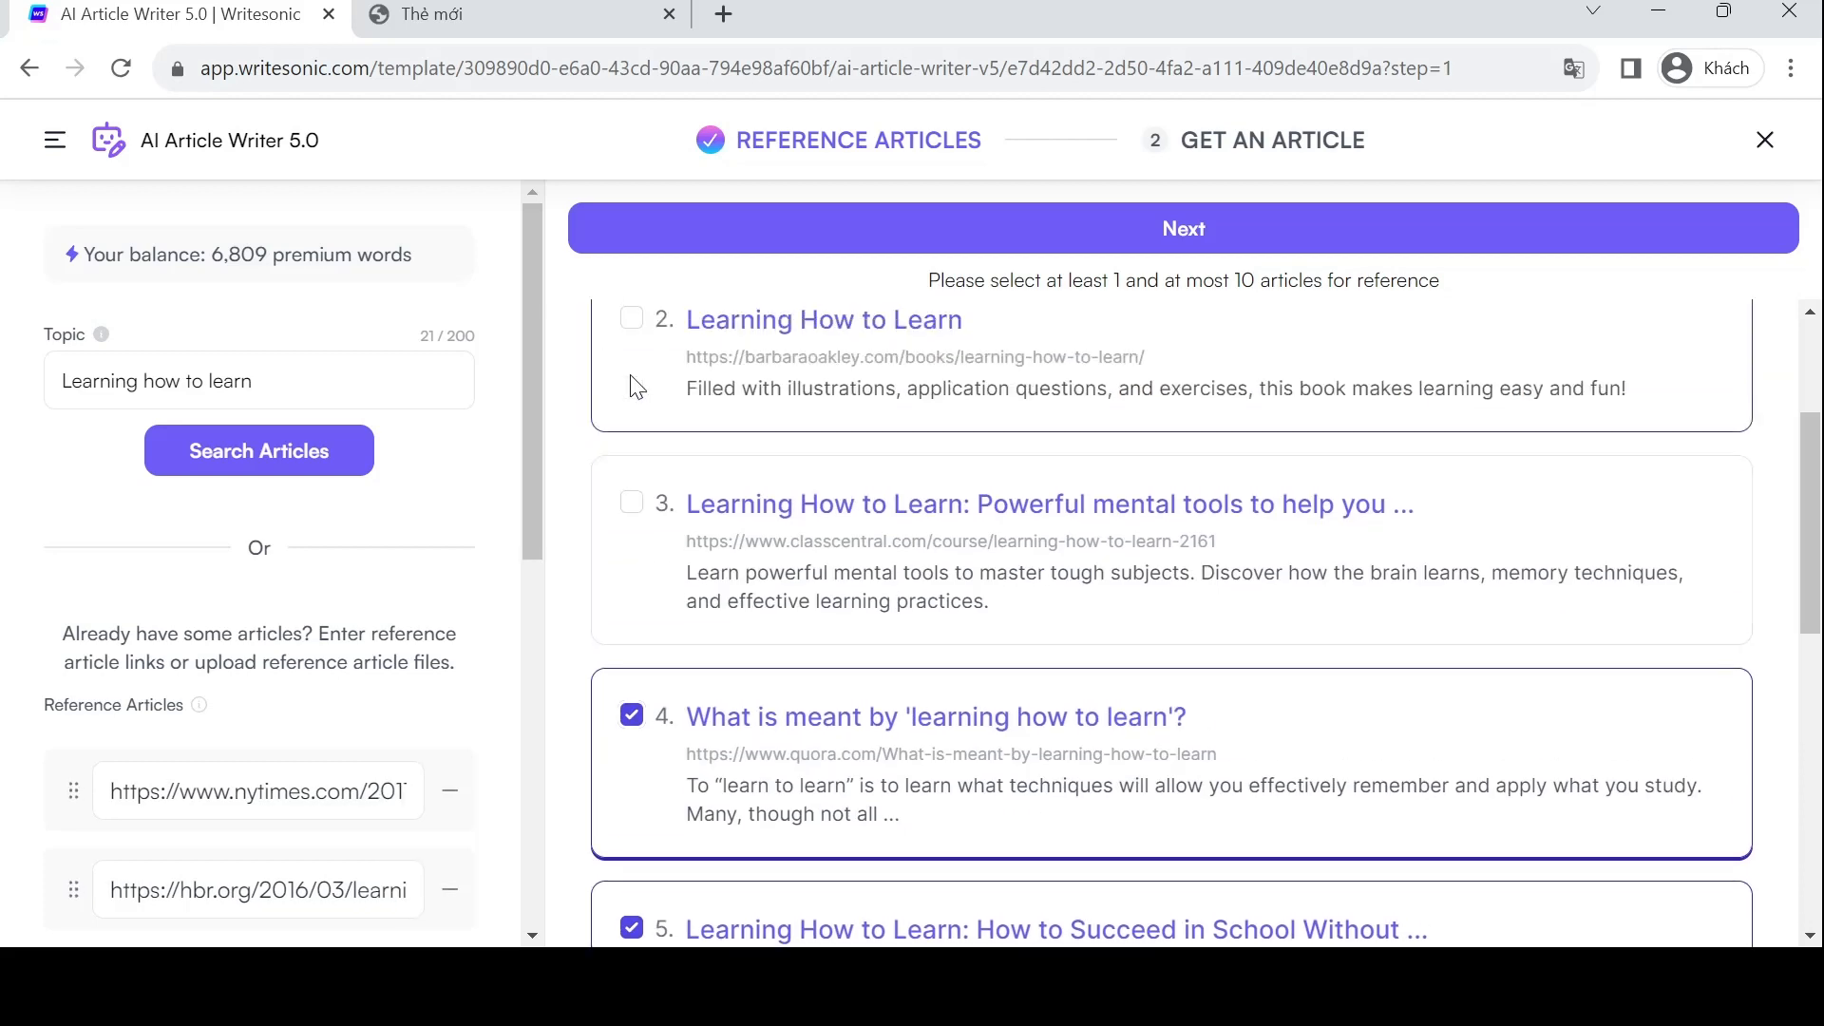
pyautogui.click(631, 370)
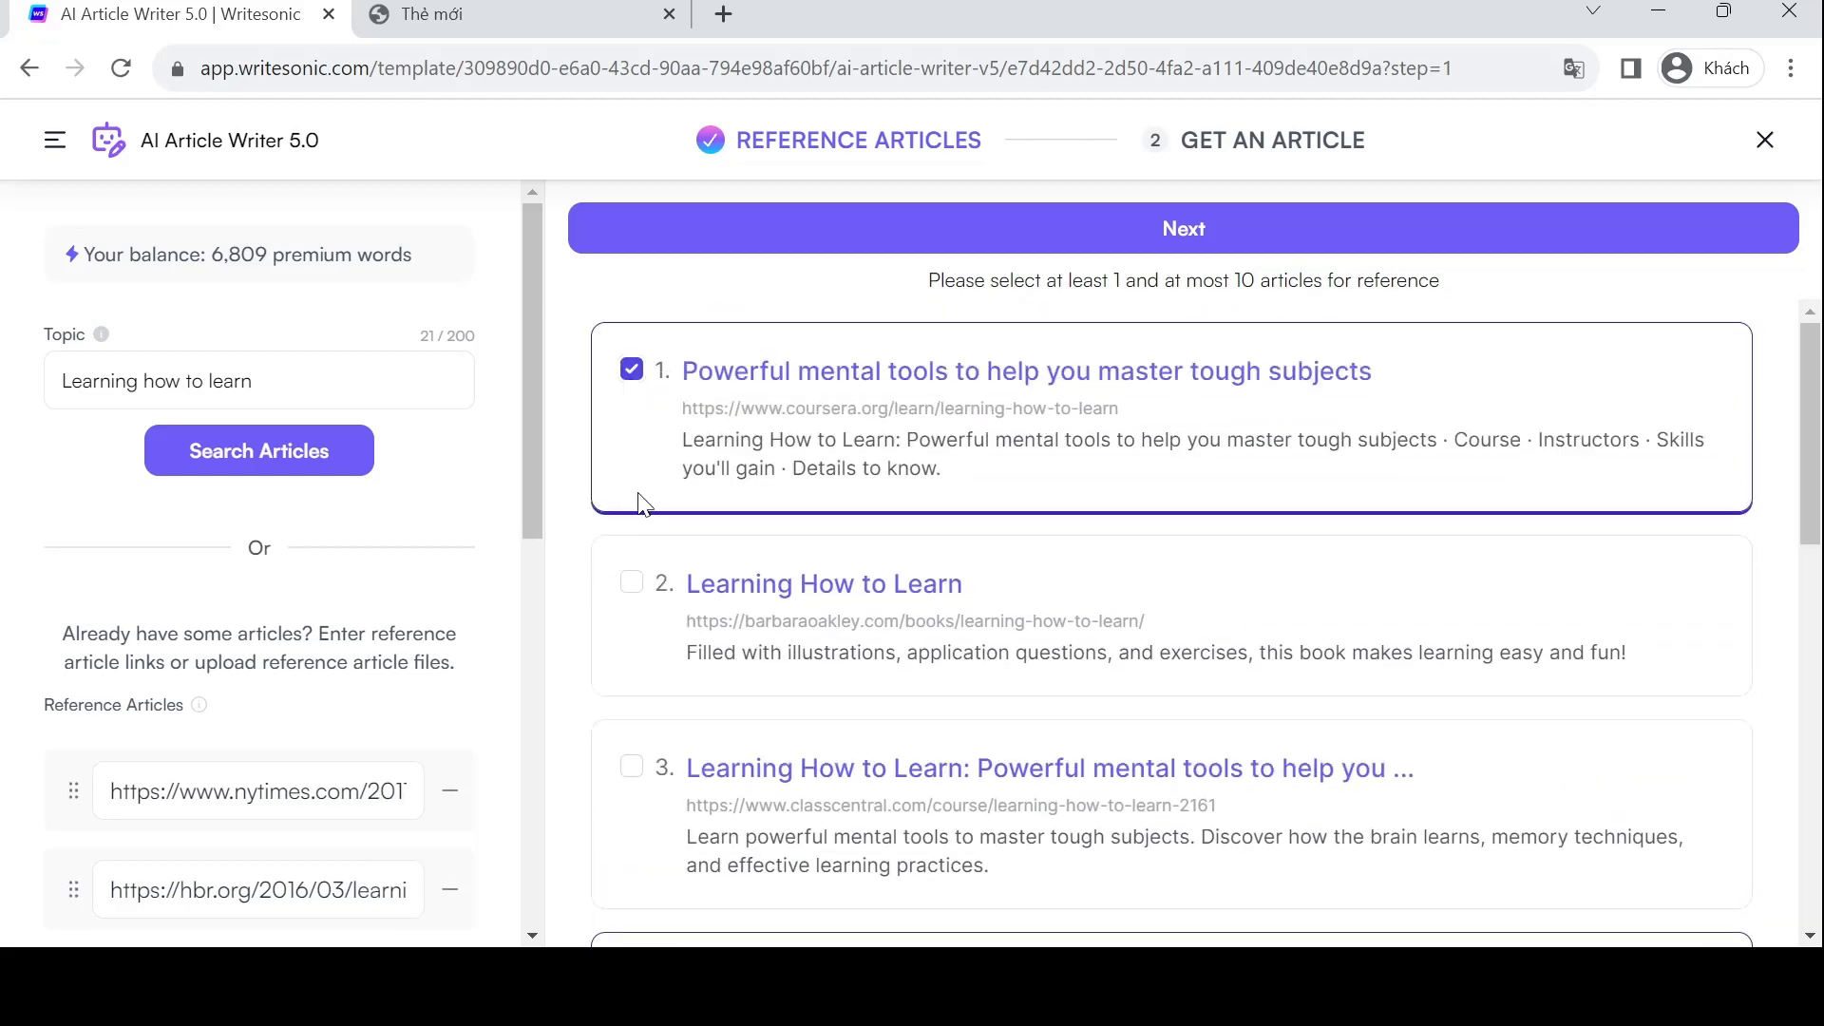
pyautogui.click(630, 583)
pyautogui.scroll(-1, 645, 684)
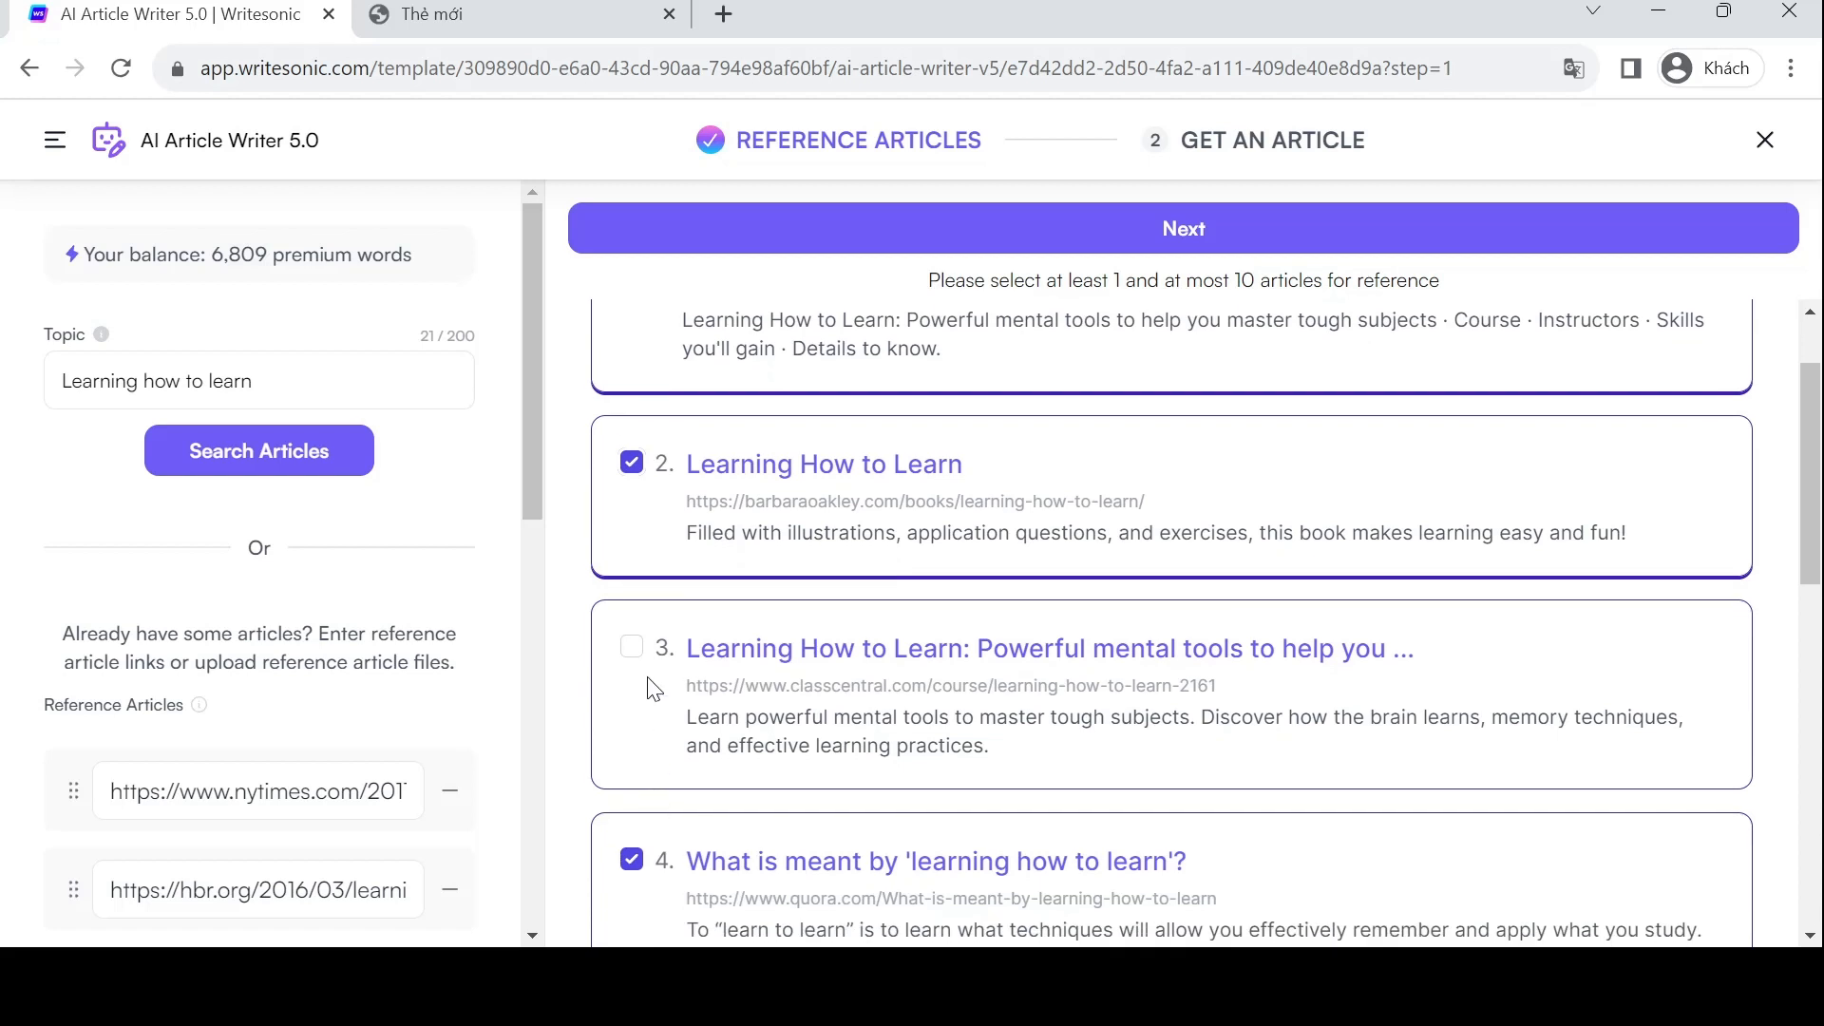
pyautogui.click(631, 649)
pyautogui.click(876, 233)
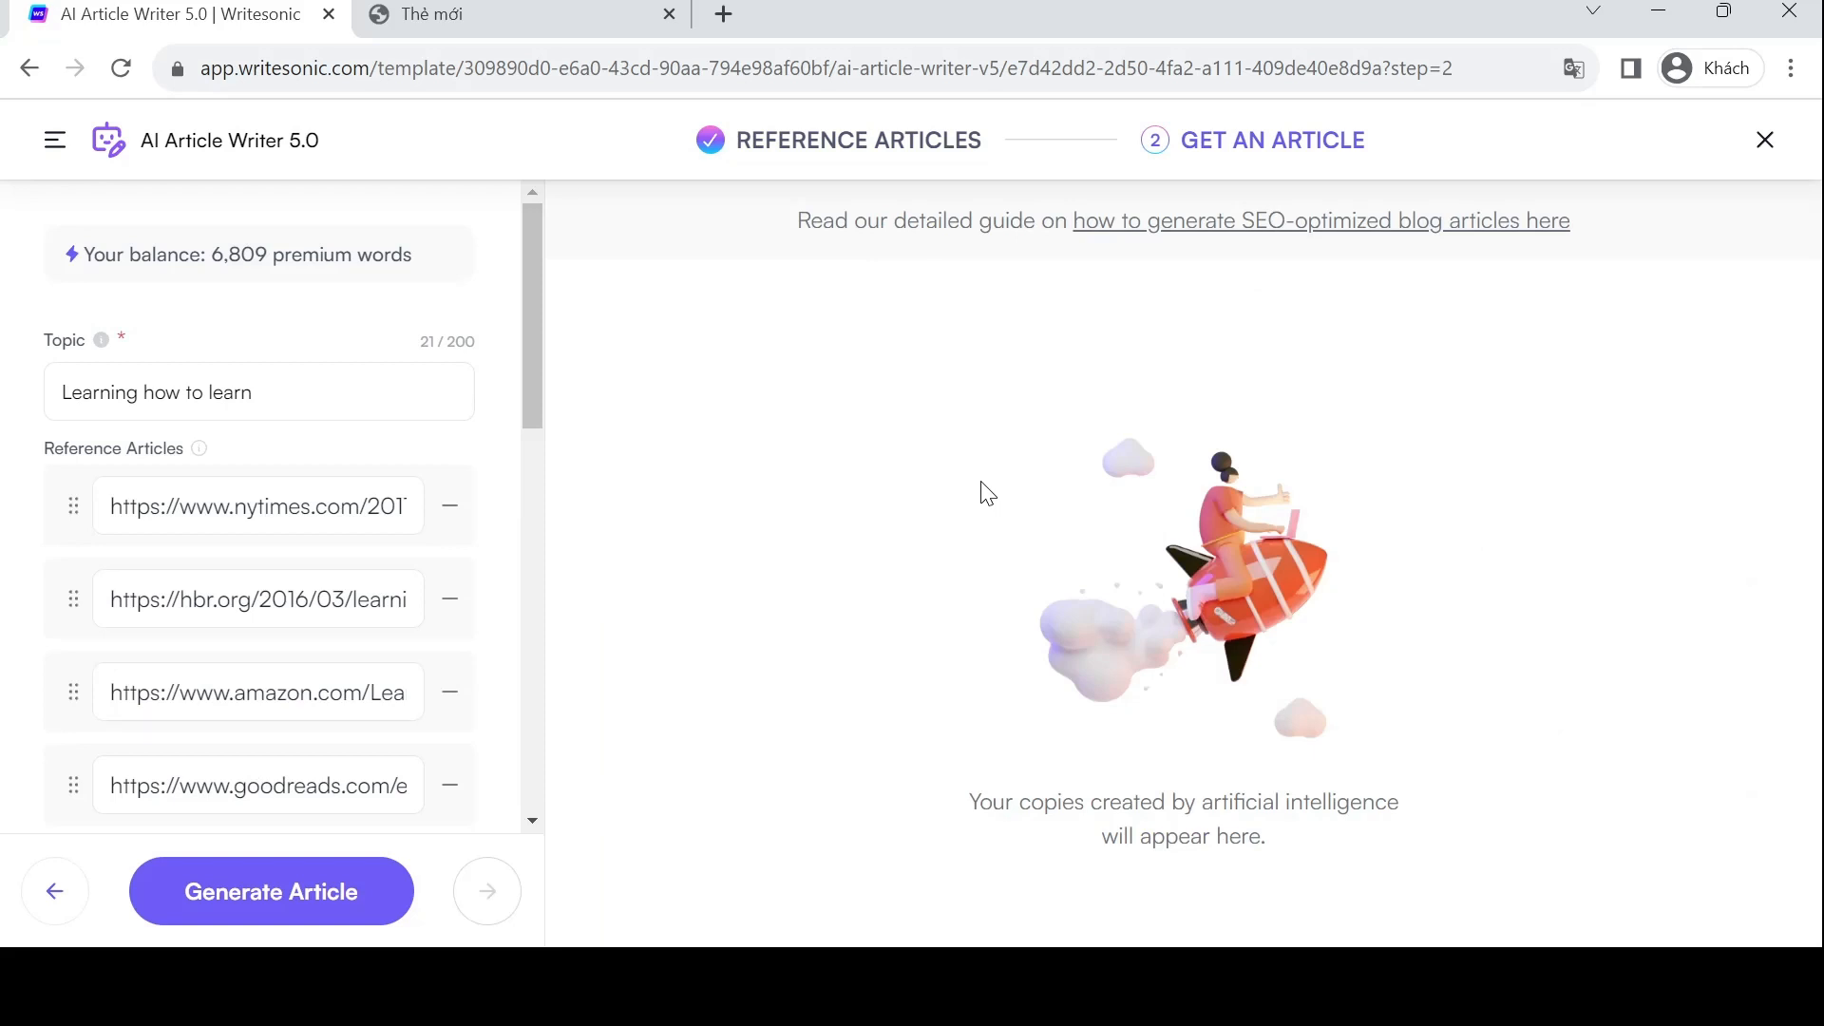
# - Examine the form's reference list, Additional Information, Keywords, Brand Voice, quality and language settings, including the hint explaining the Keywords field
pyautogui.scroll(-10, 203, 590)
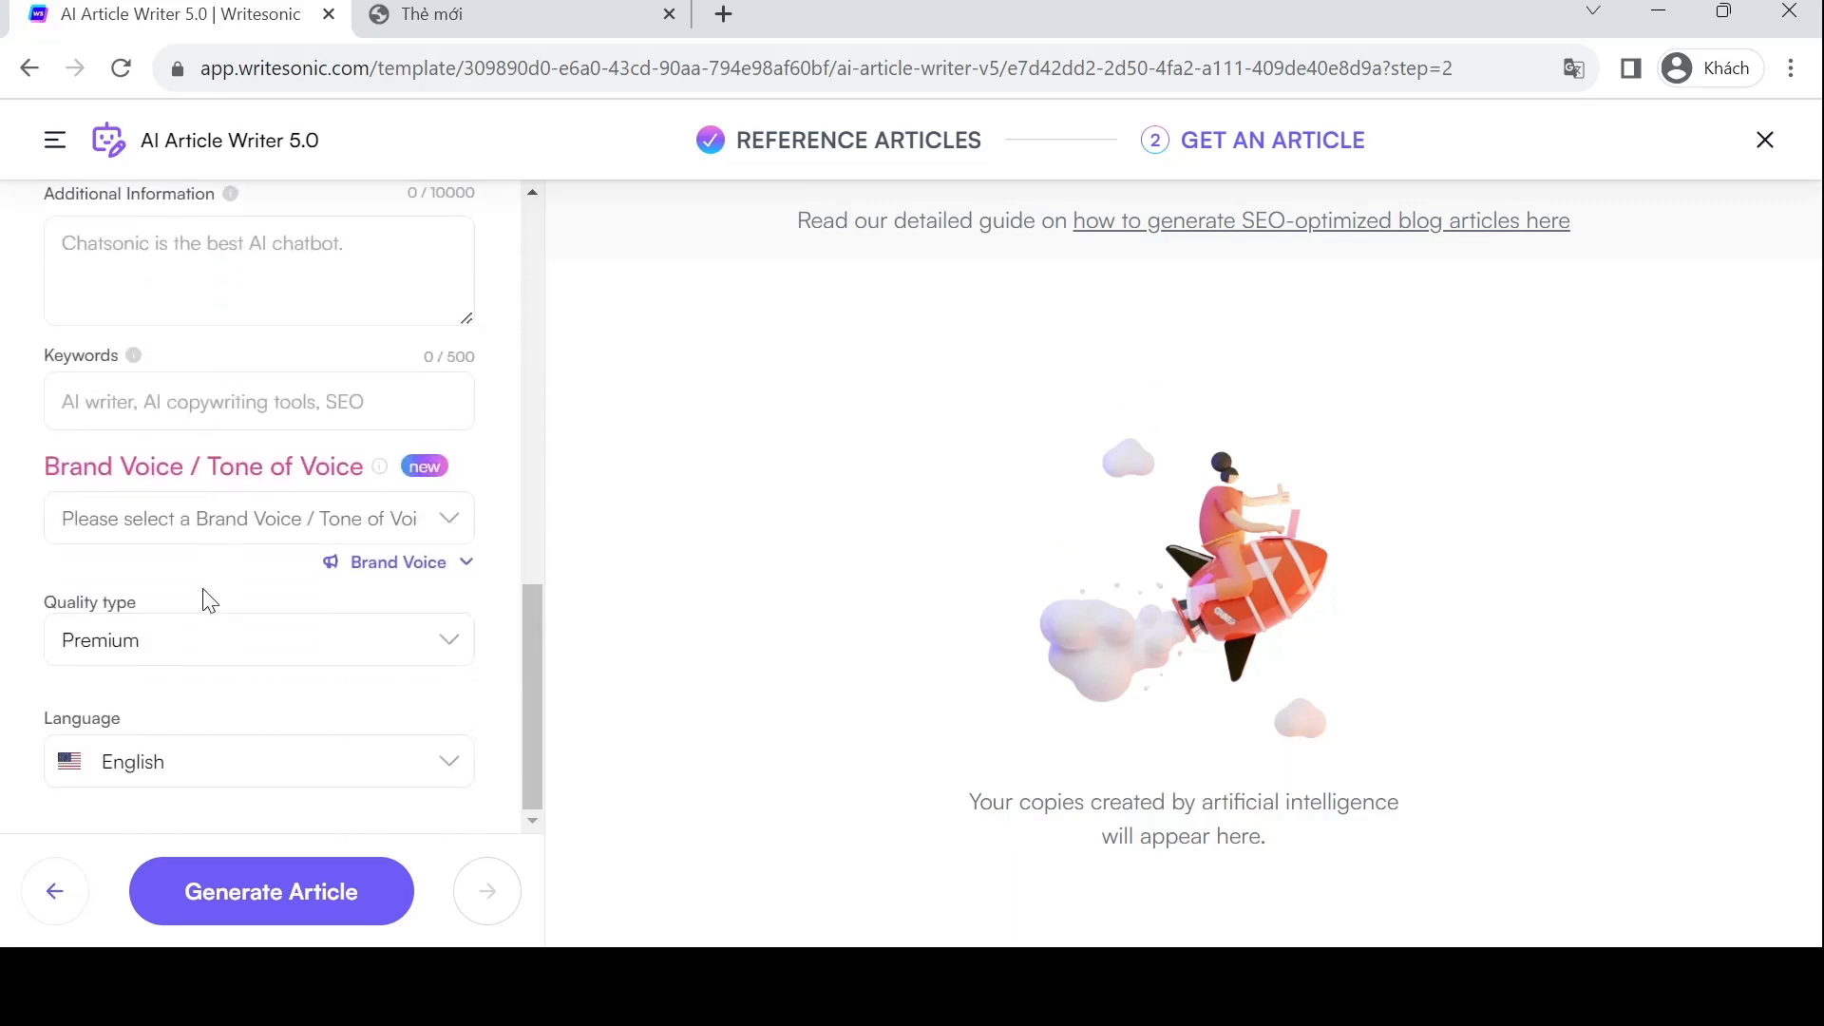
pyautogui.scroll(3, 248, 409)
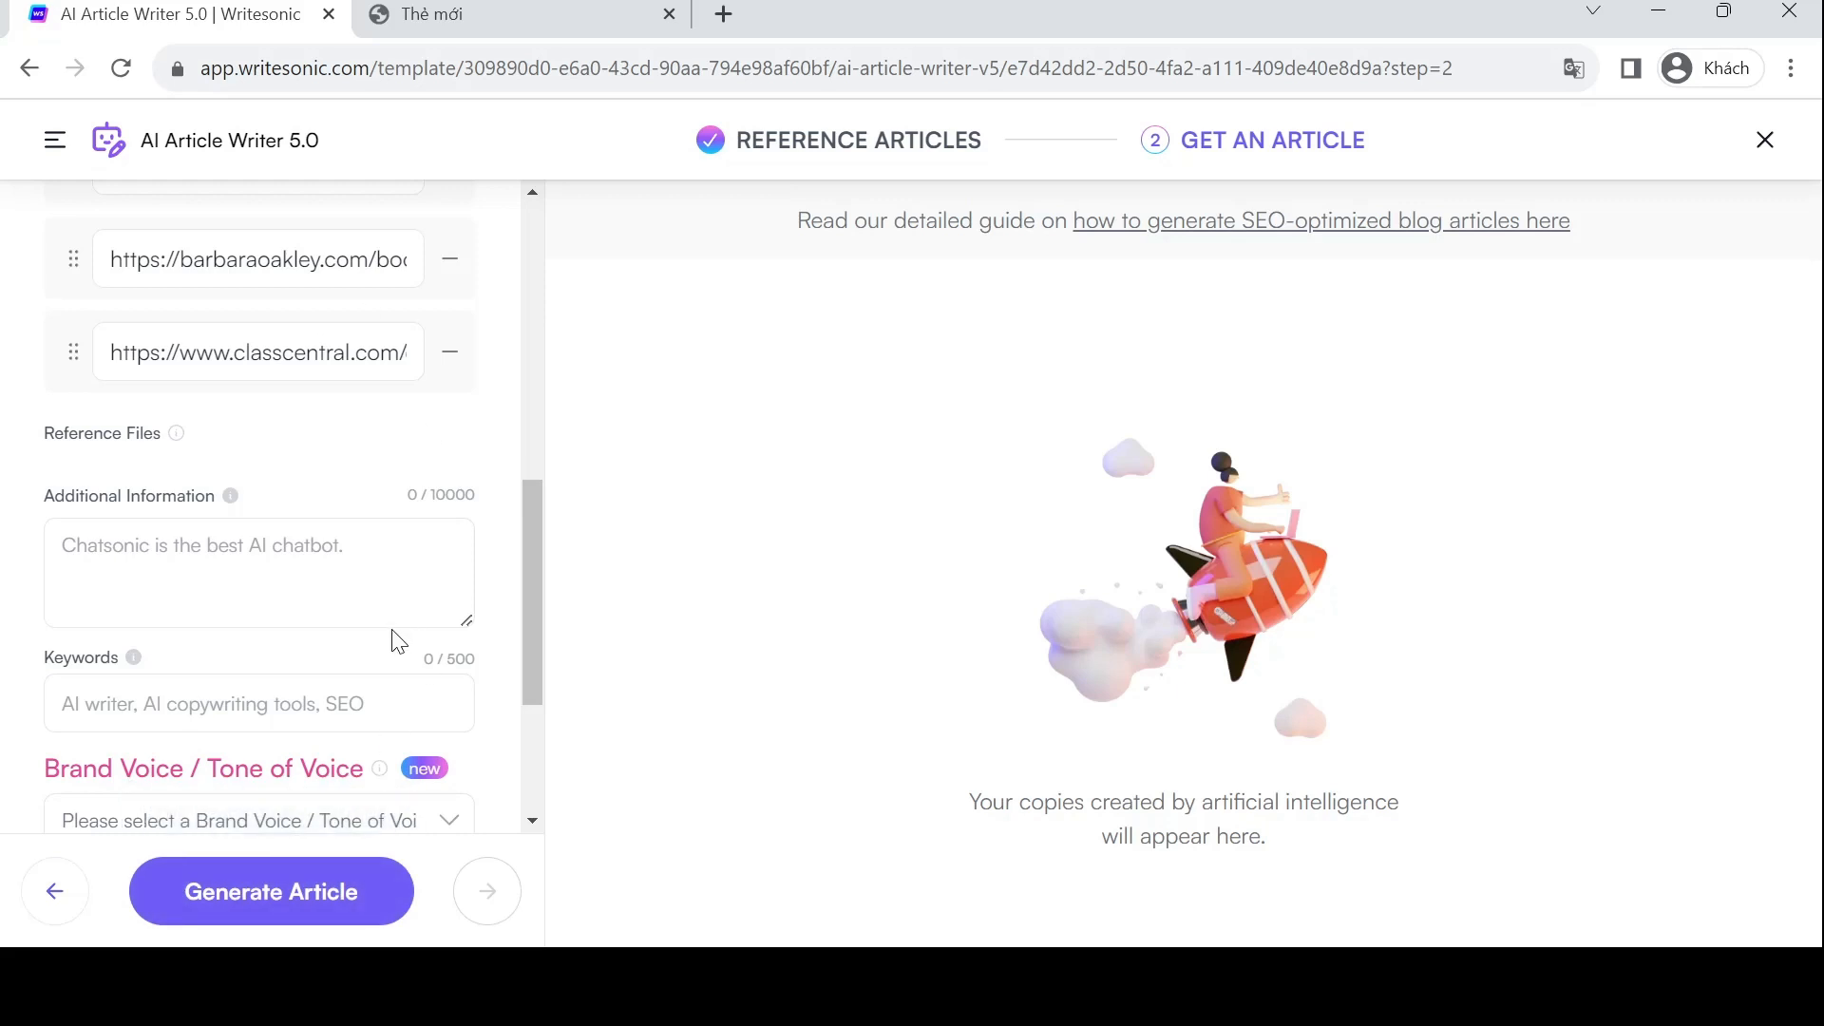
pyautogui.scroll(1, 305, 456)
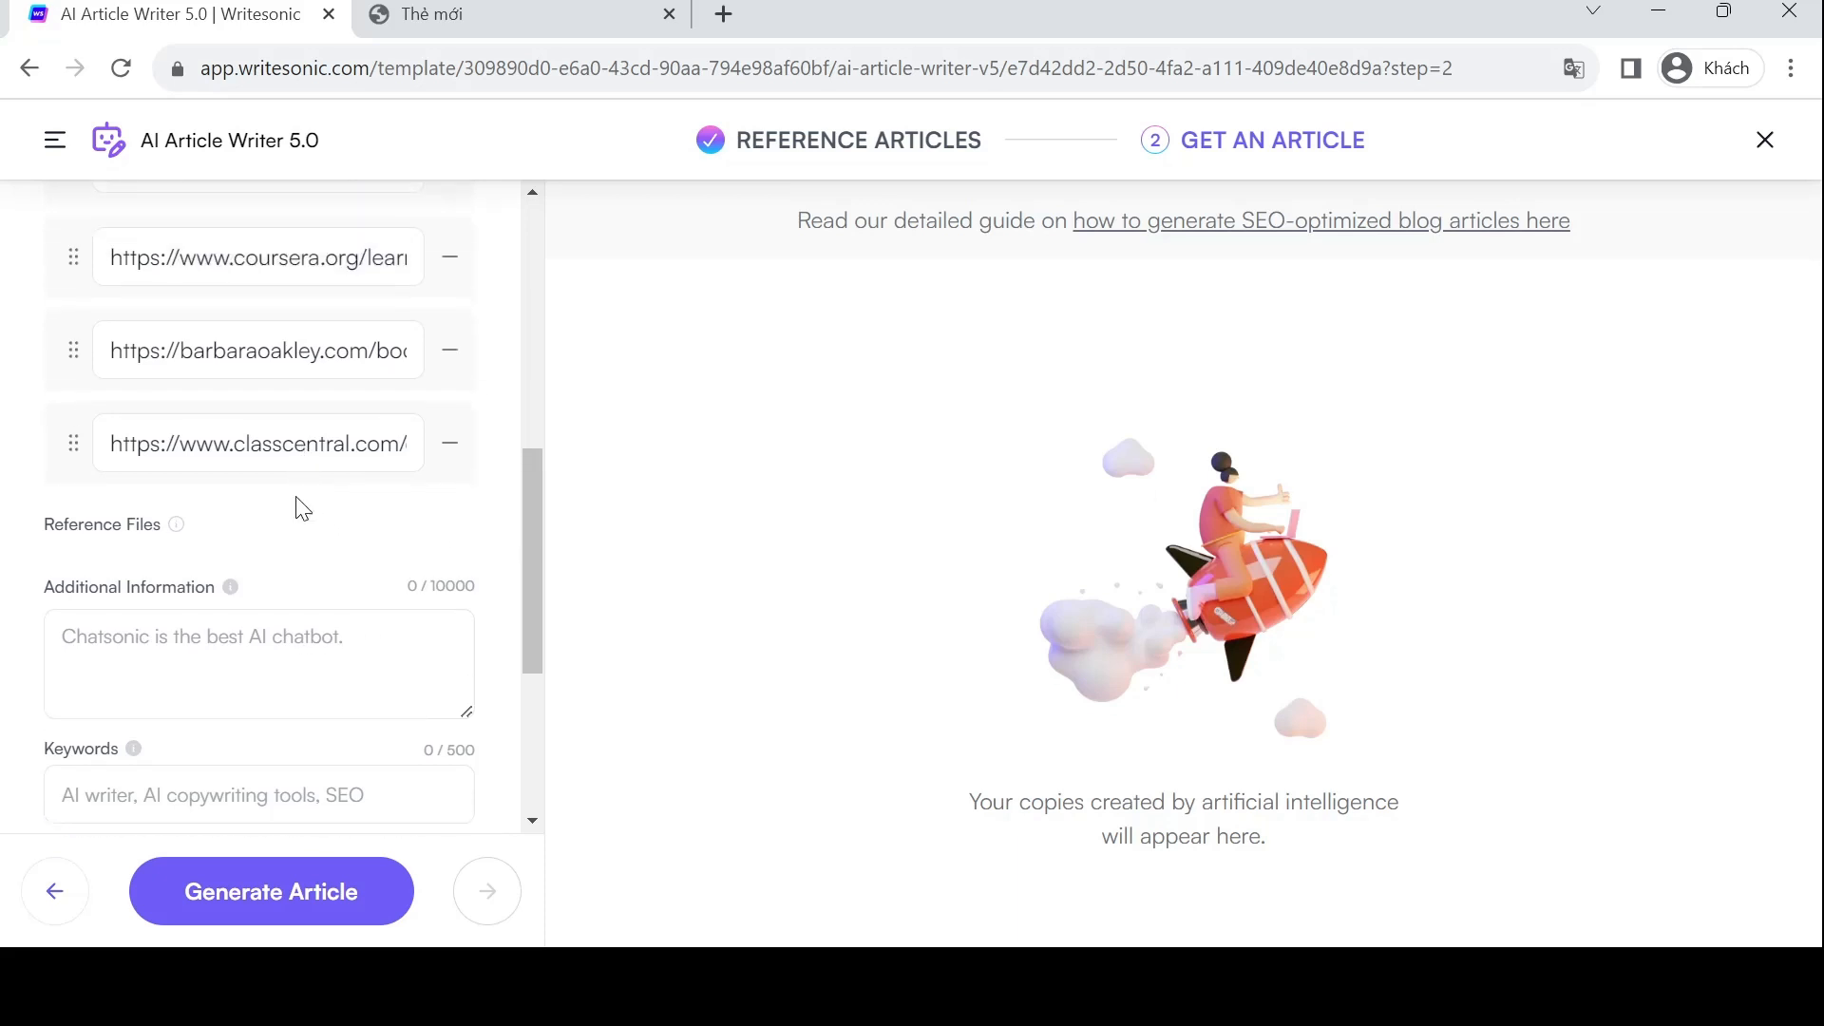
pyautogui.click(279, 635)
pyautogui.scroll(-2, 279, 634)
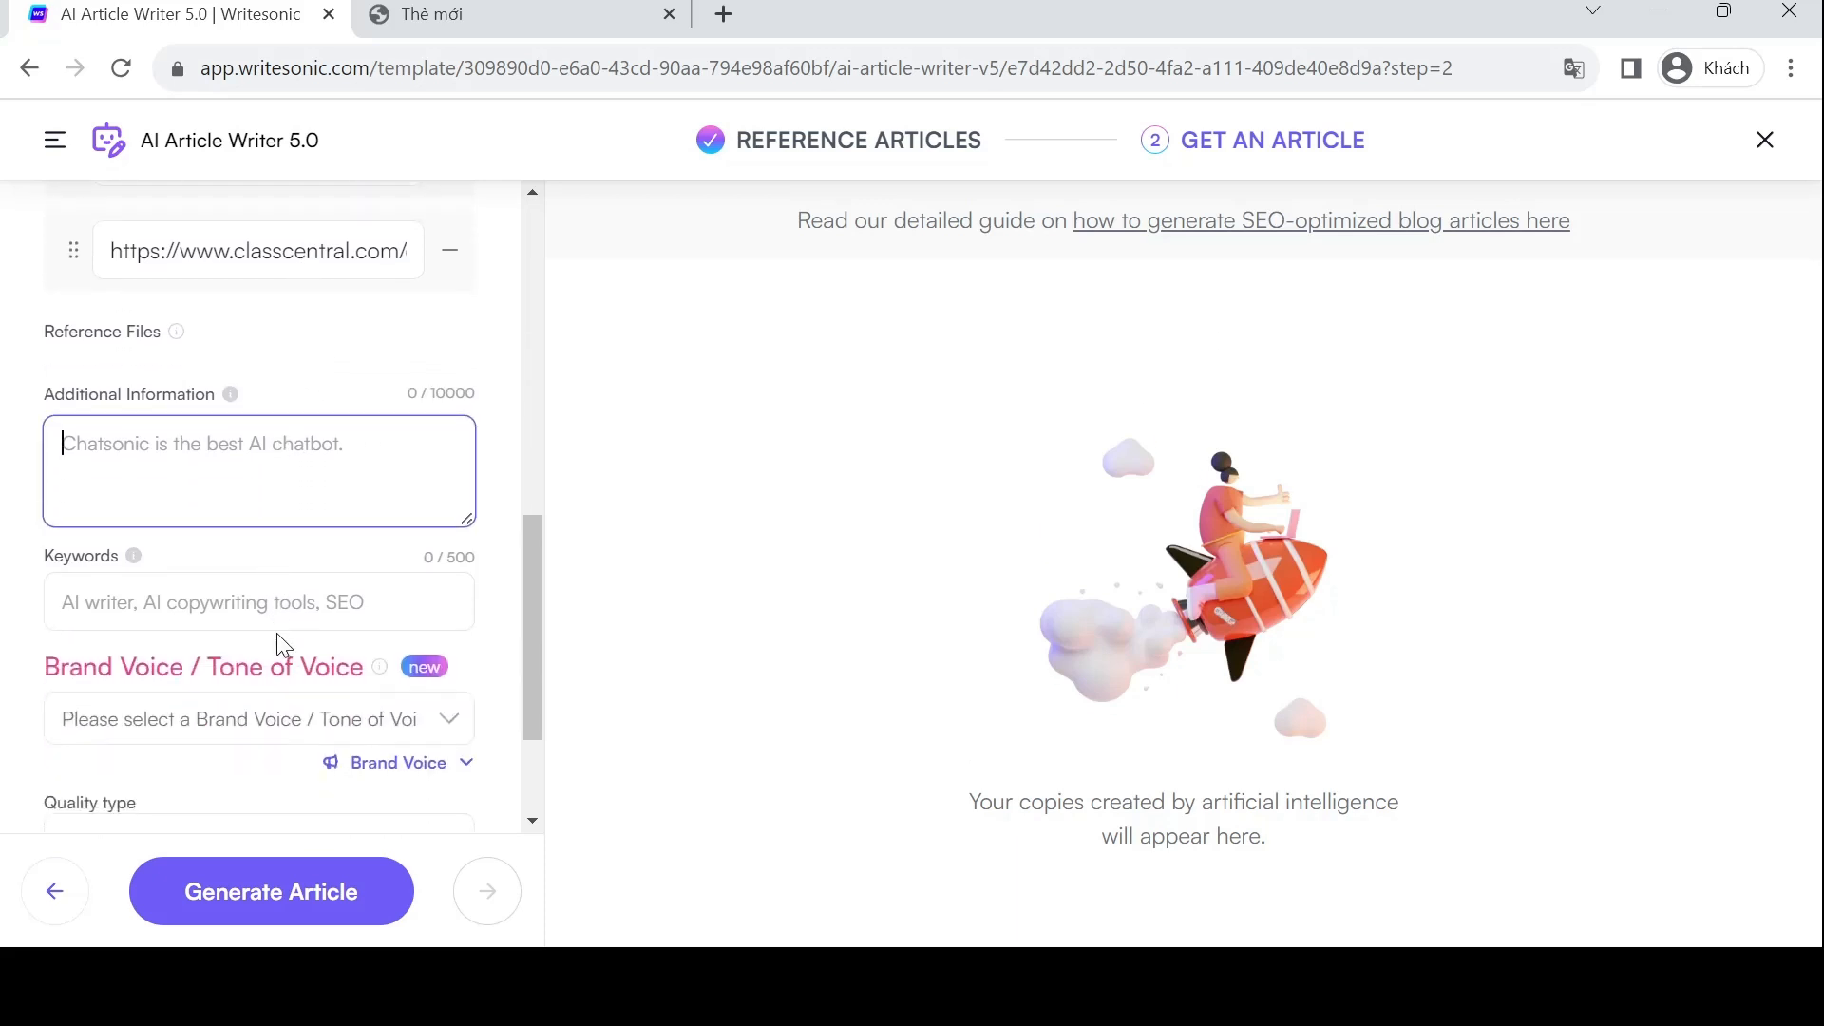
pyautogui.scroll(-1, 277, 633)
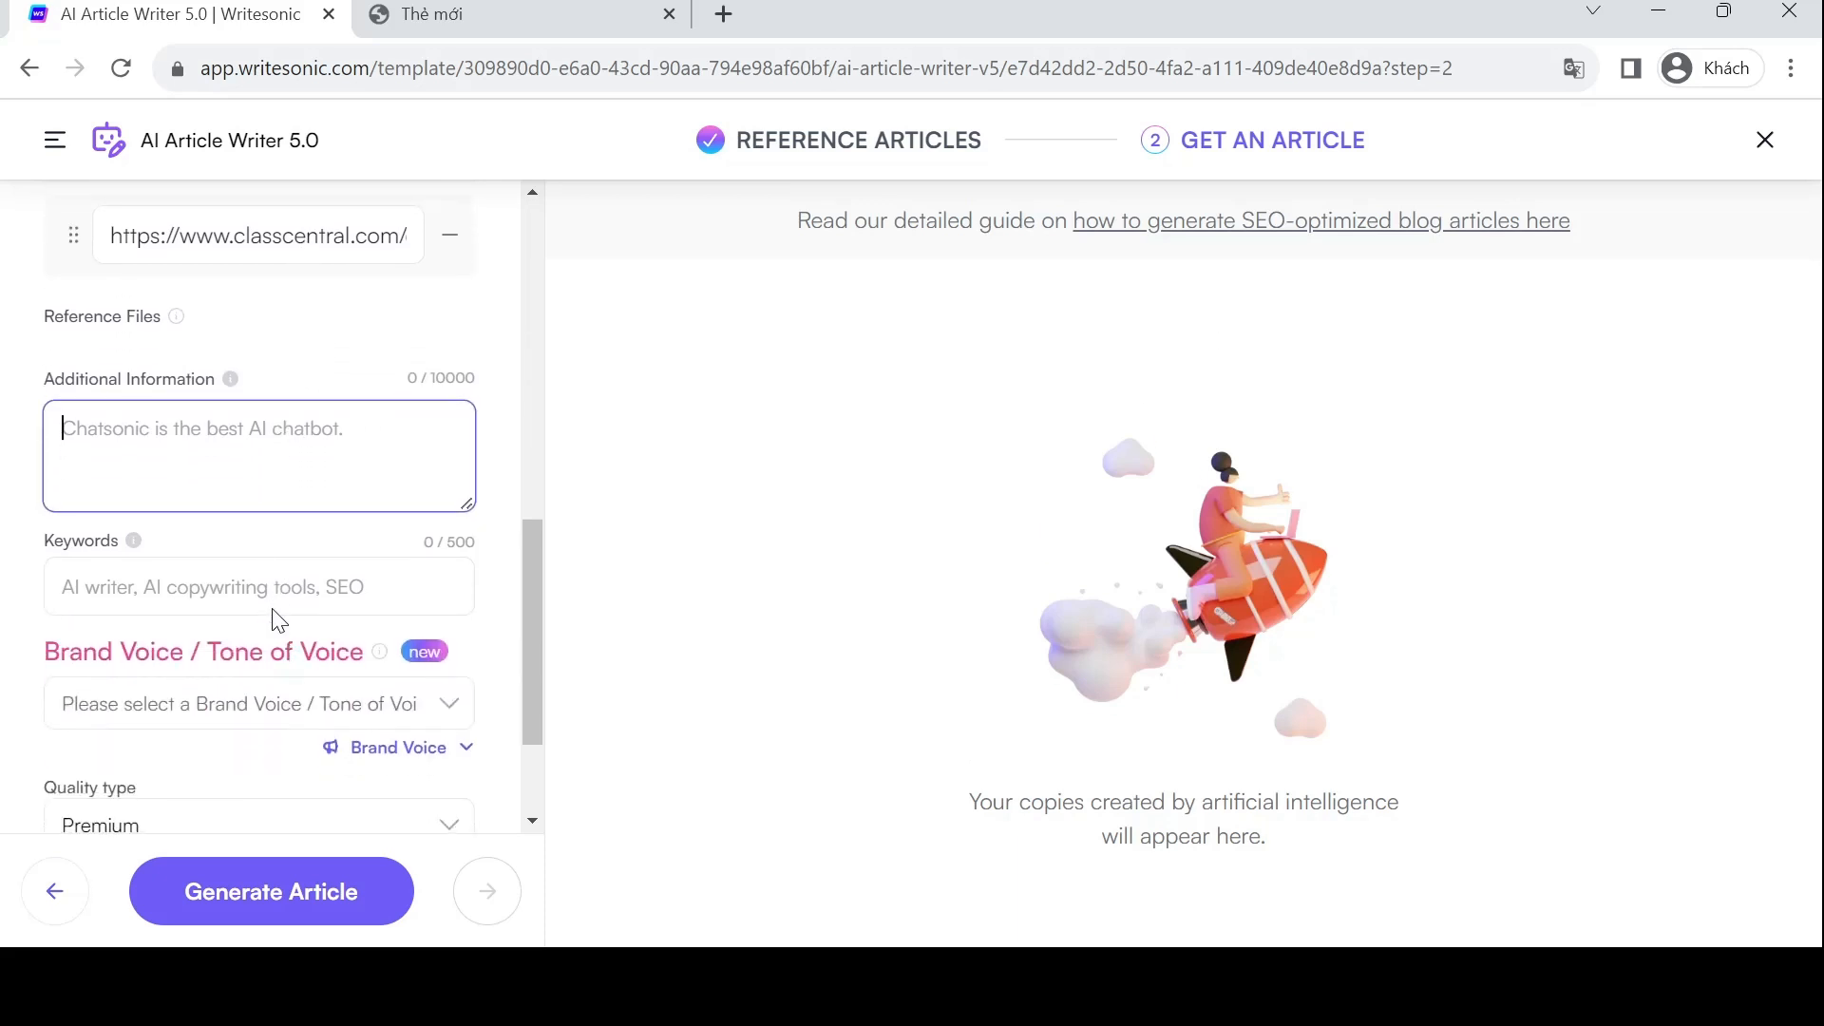
pyautogui.click(136, 544)
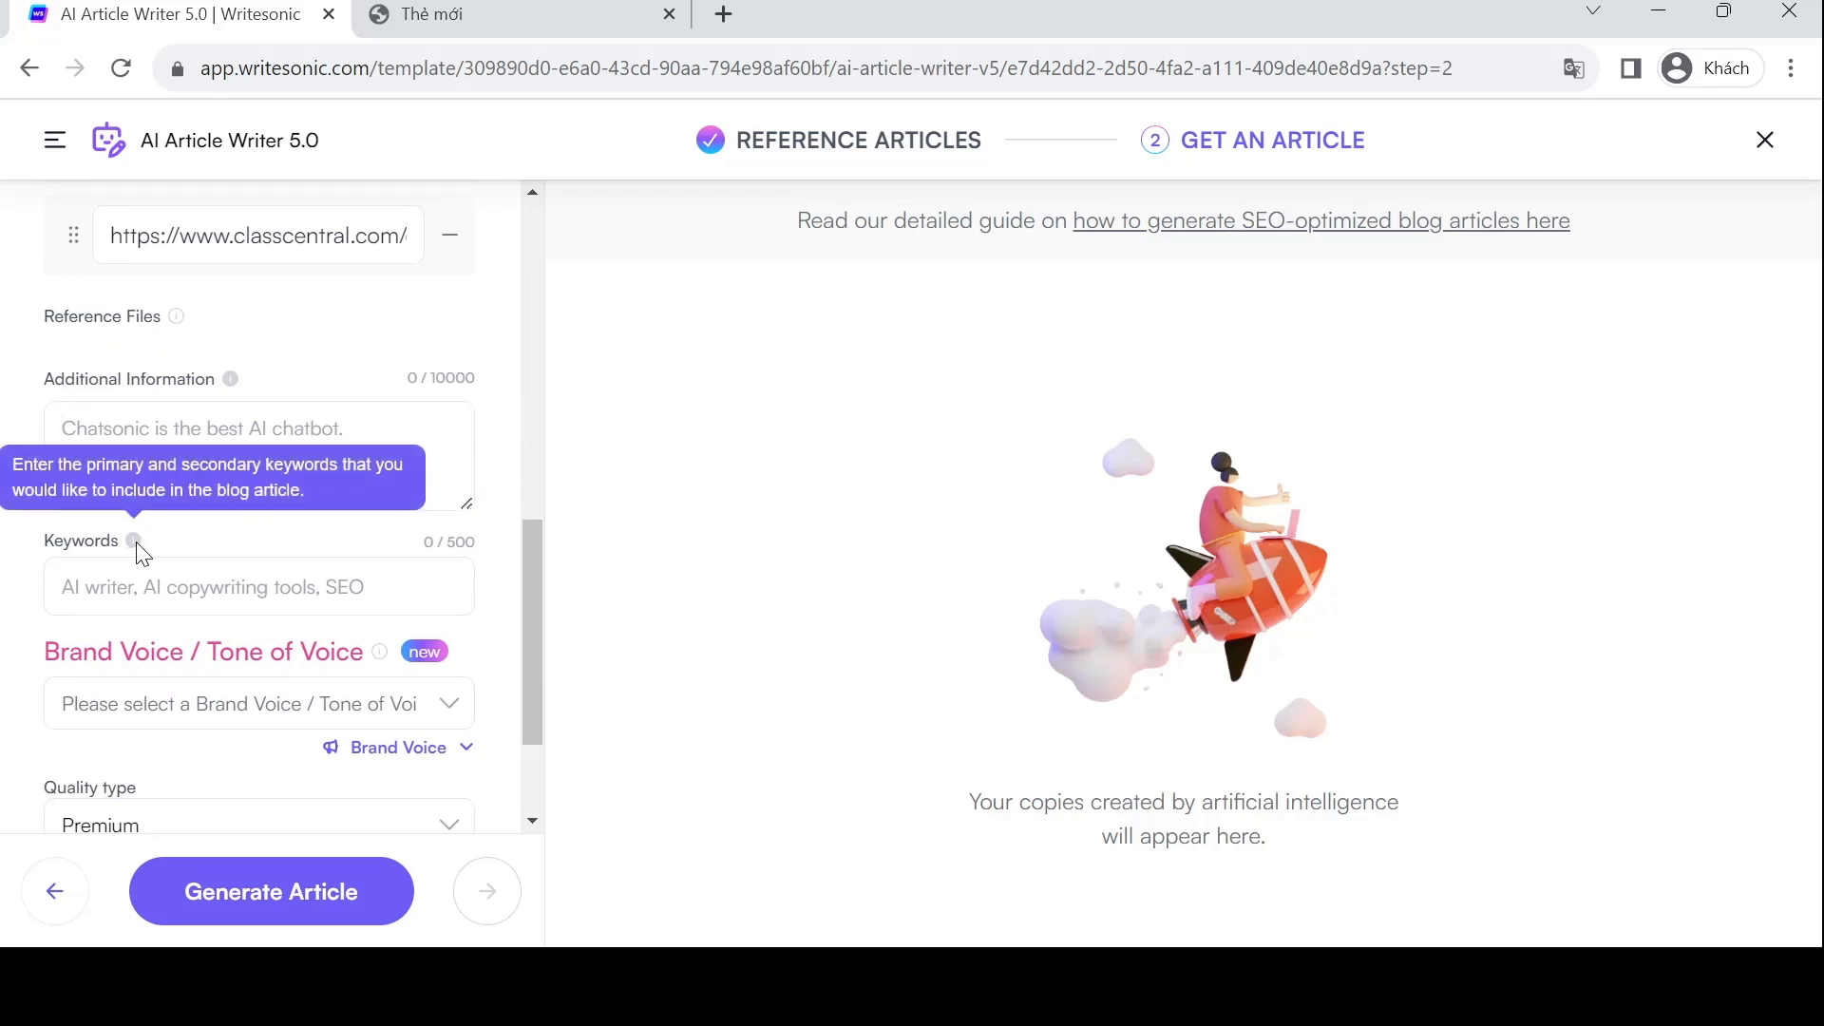
pyautogui.moveTo(235, 383)
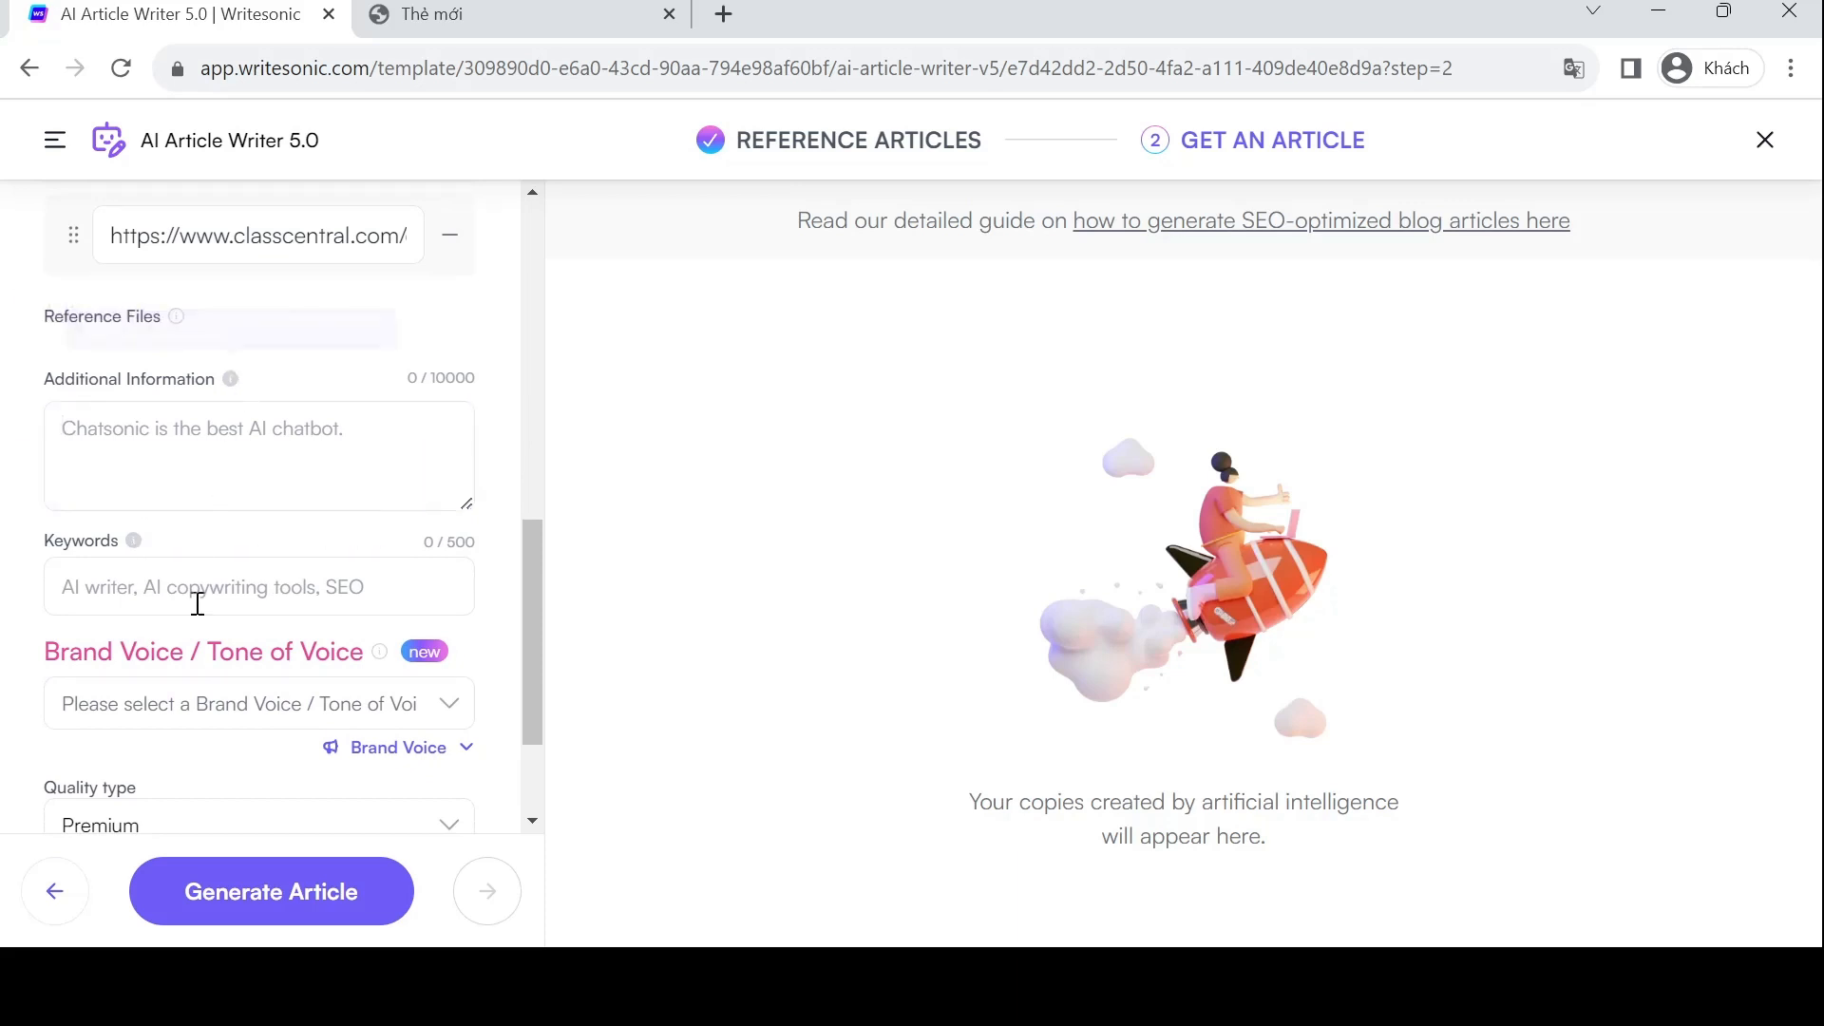
# - Generate the article with Premium quality in English, and confirm the final word-count check with the reference articles kept
pyautogui.scroll(-2, 191, 610)
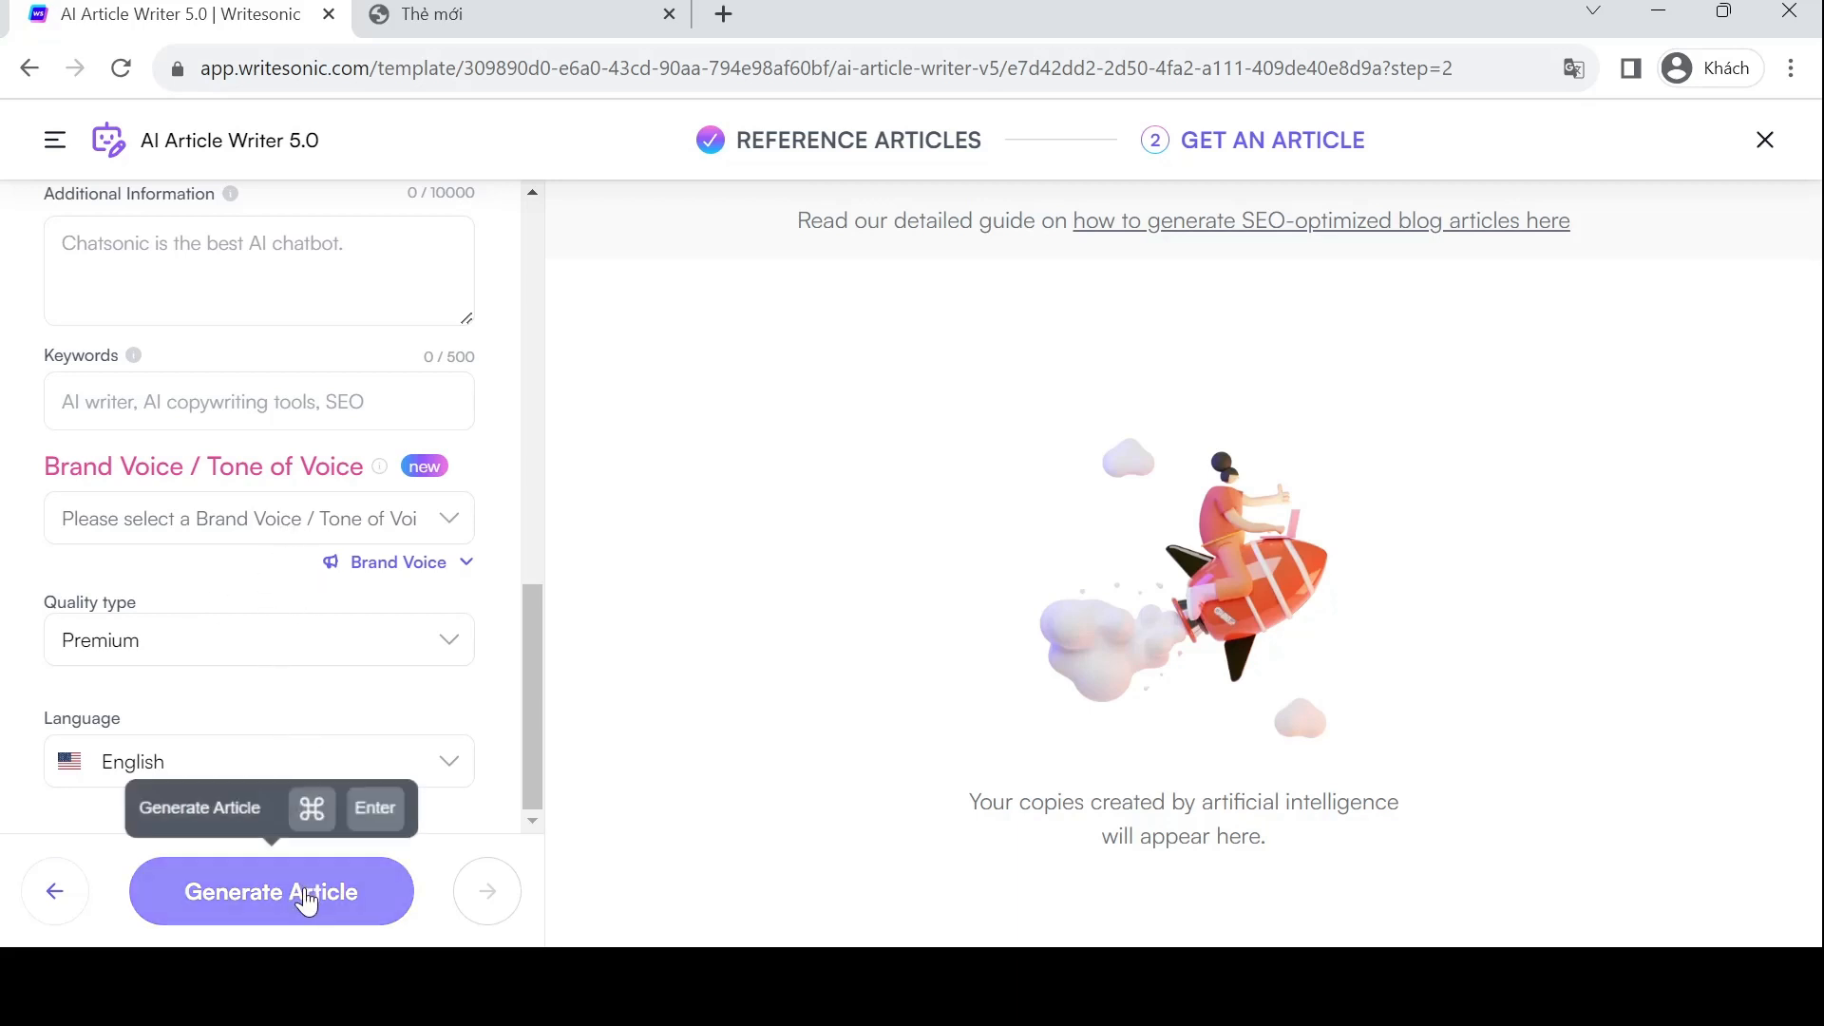
pyautogui.click(354, 880)
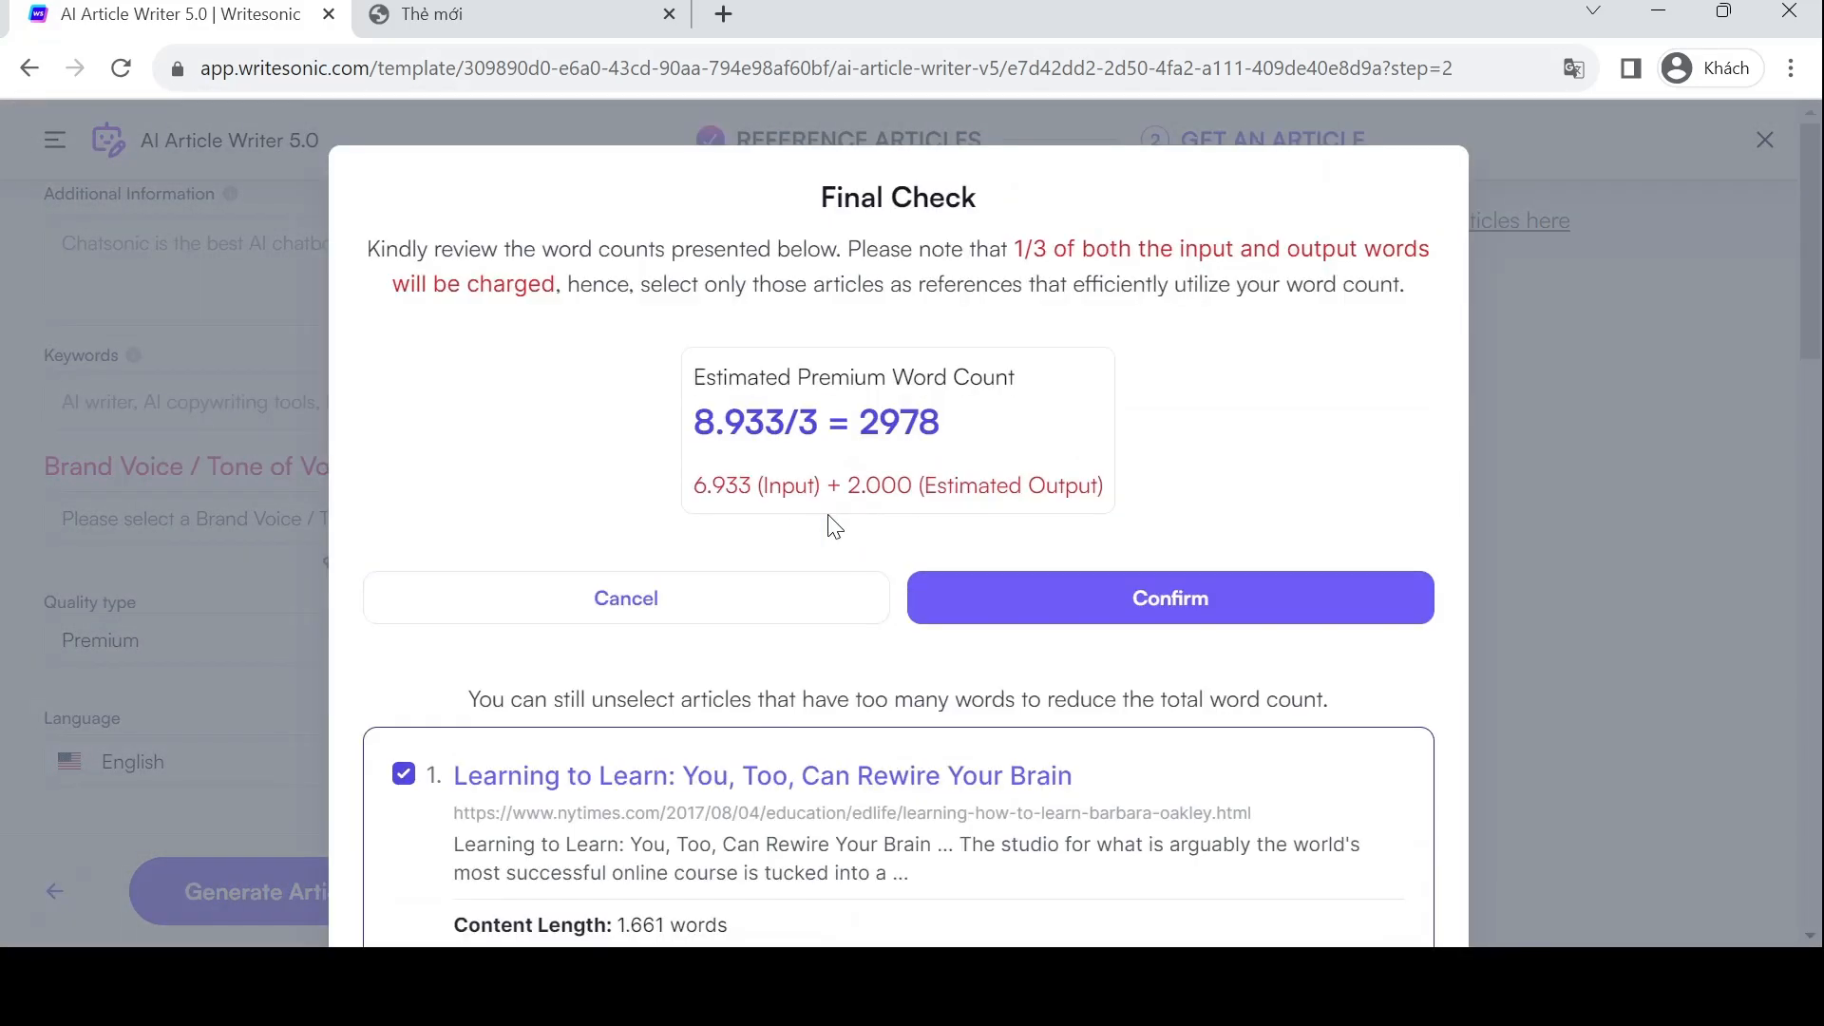
pyautogui.click(995, 598)
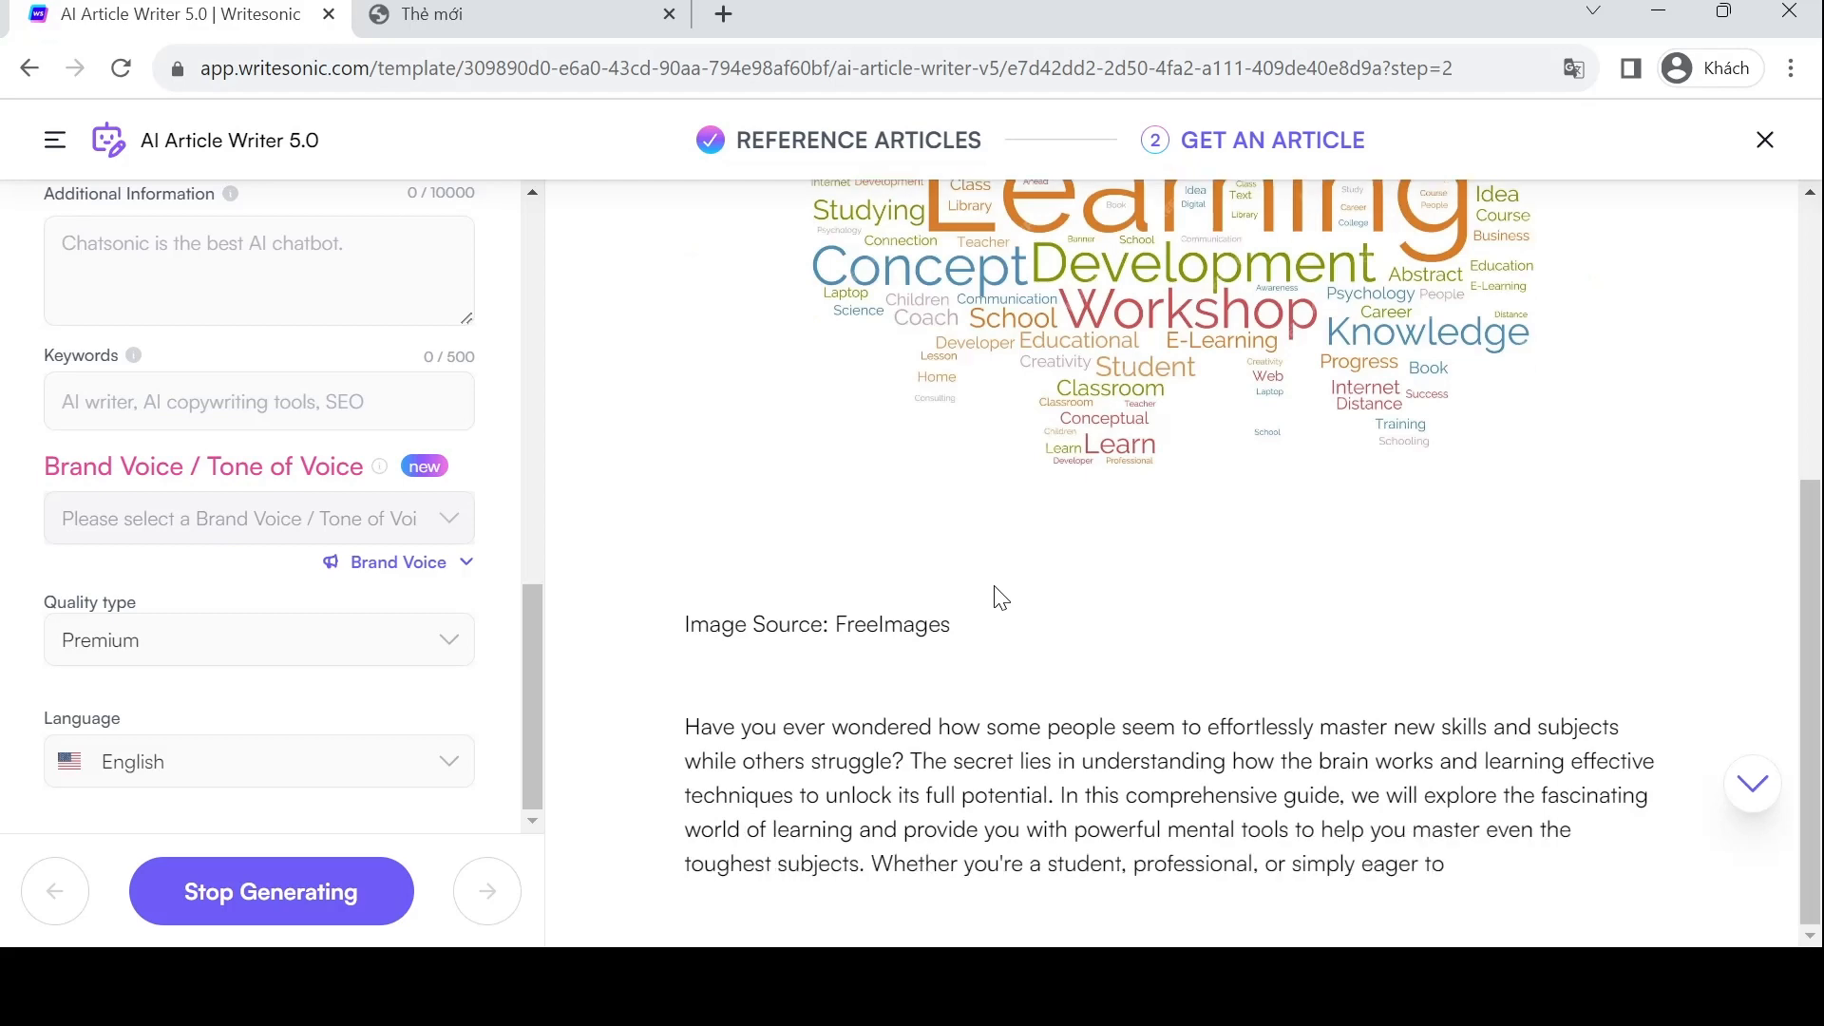
# - Read through the article's introduction and its sections on complex learning, chunking and procrastination while the text is being generated
pyautogui.scroll(5, 1018, 598)
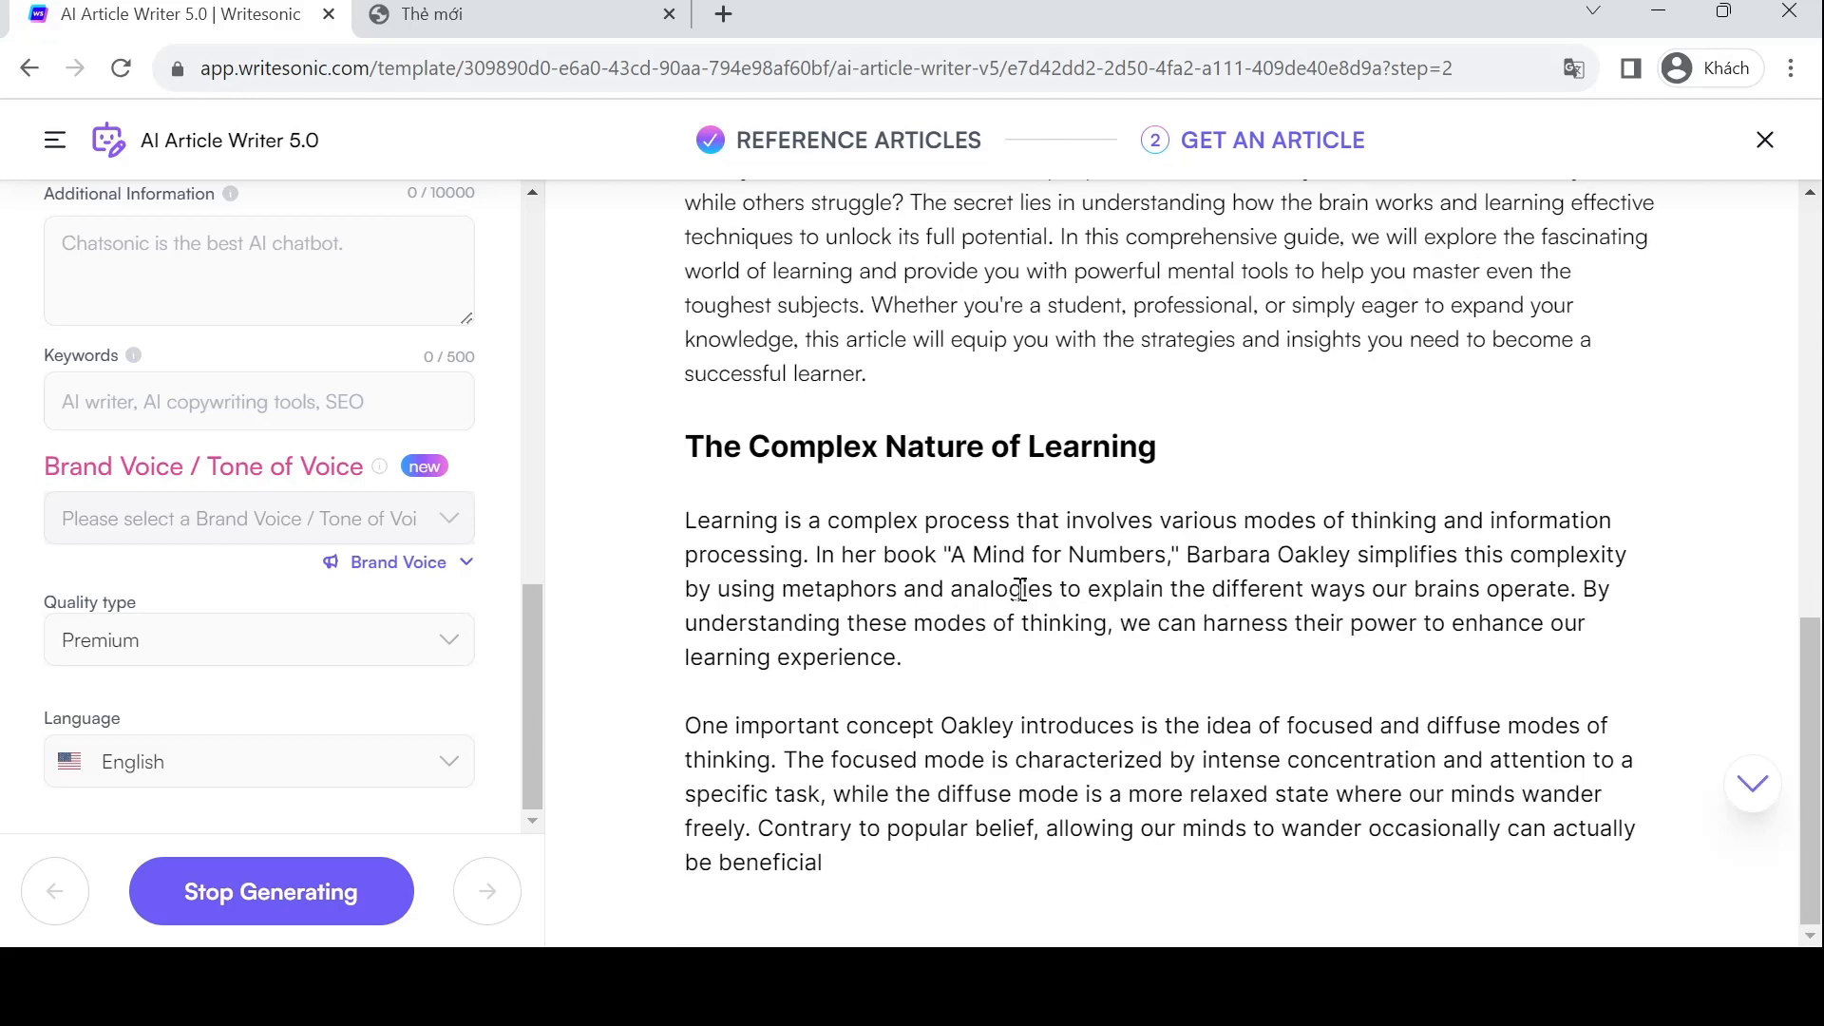
pyautogui.scroll(4, 1019, 594)
pyautogui.scroll(-5, 1022, 599)
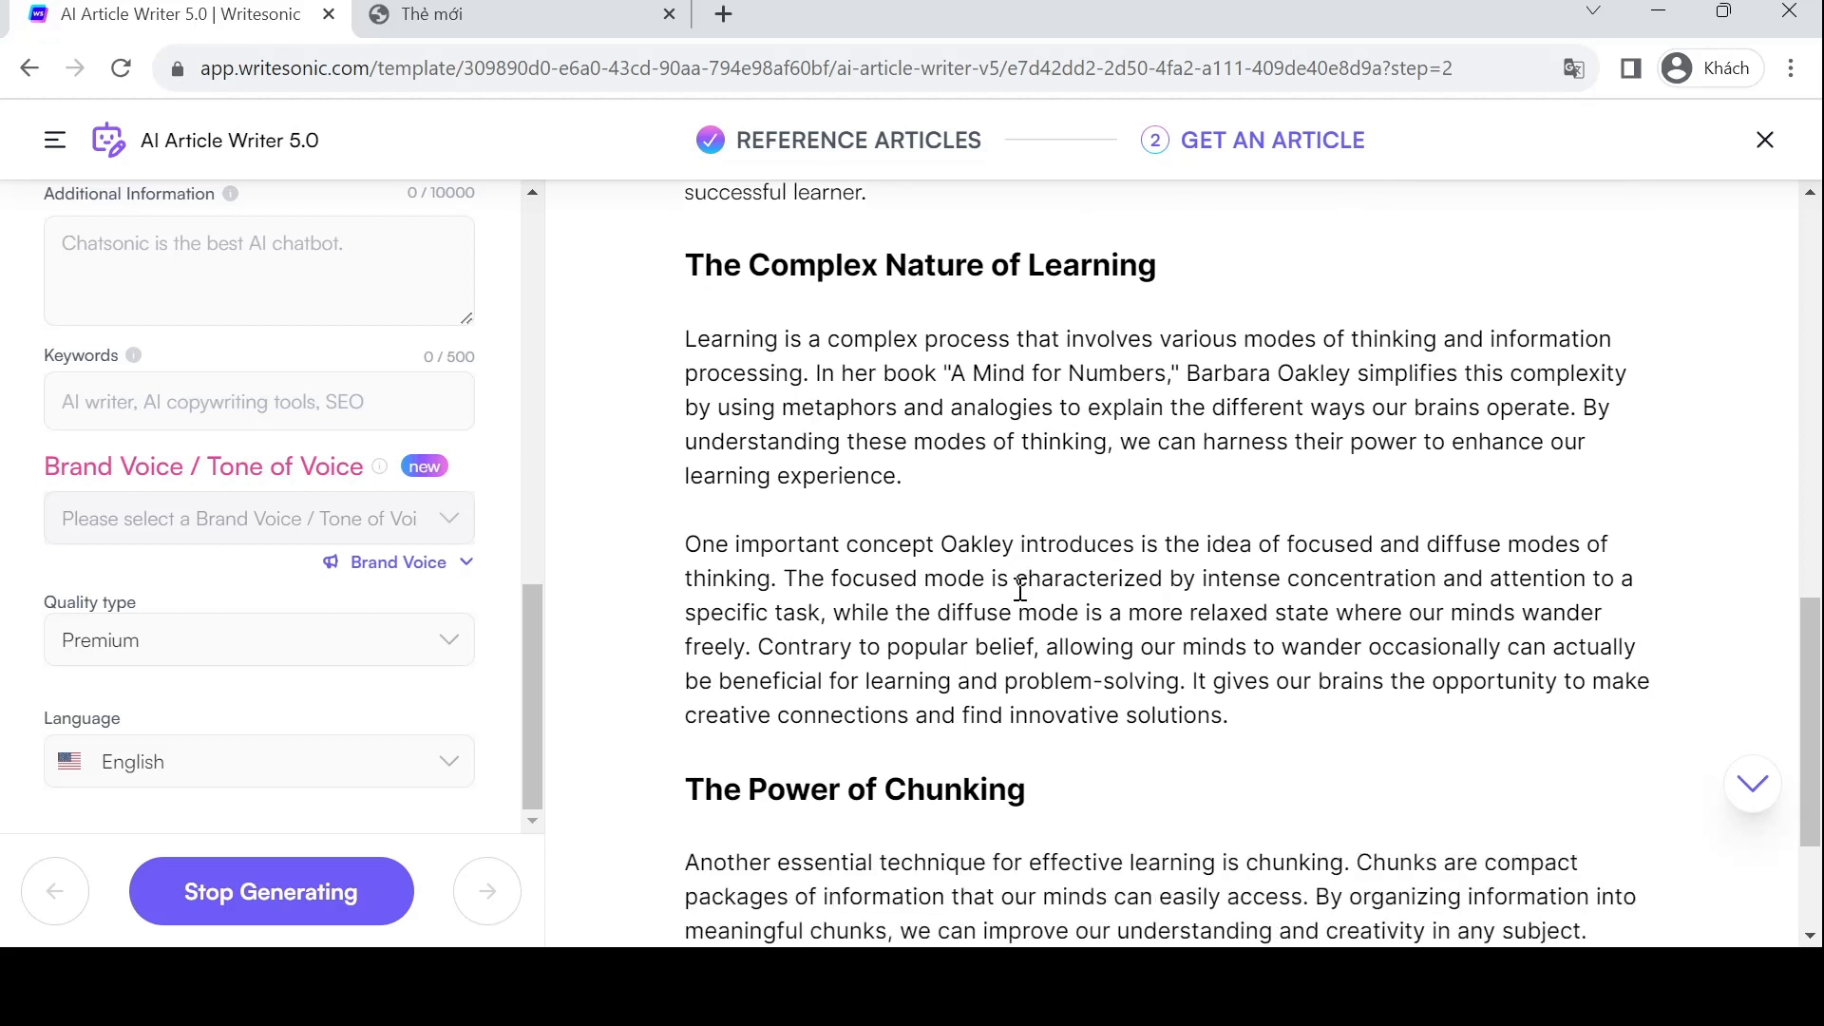
pyautogui.scroll(9, 879, 285)
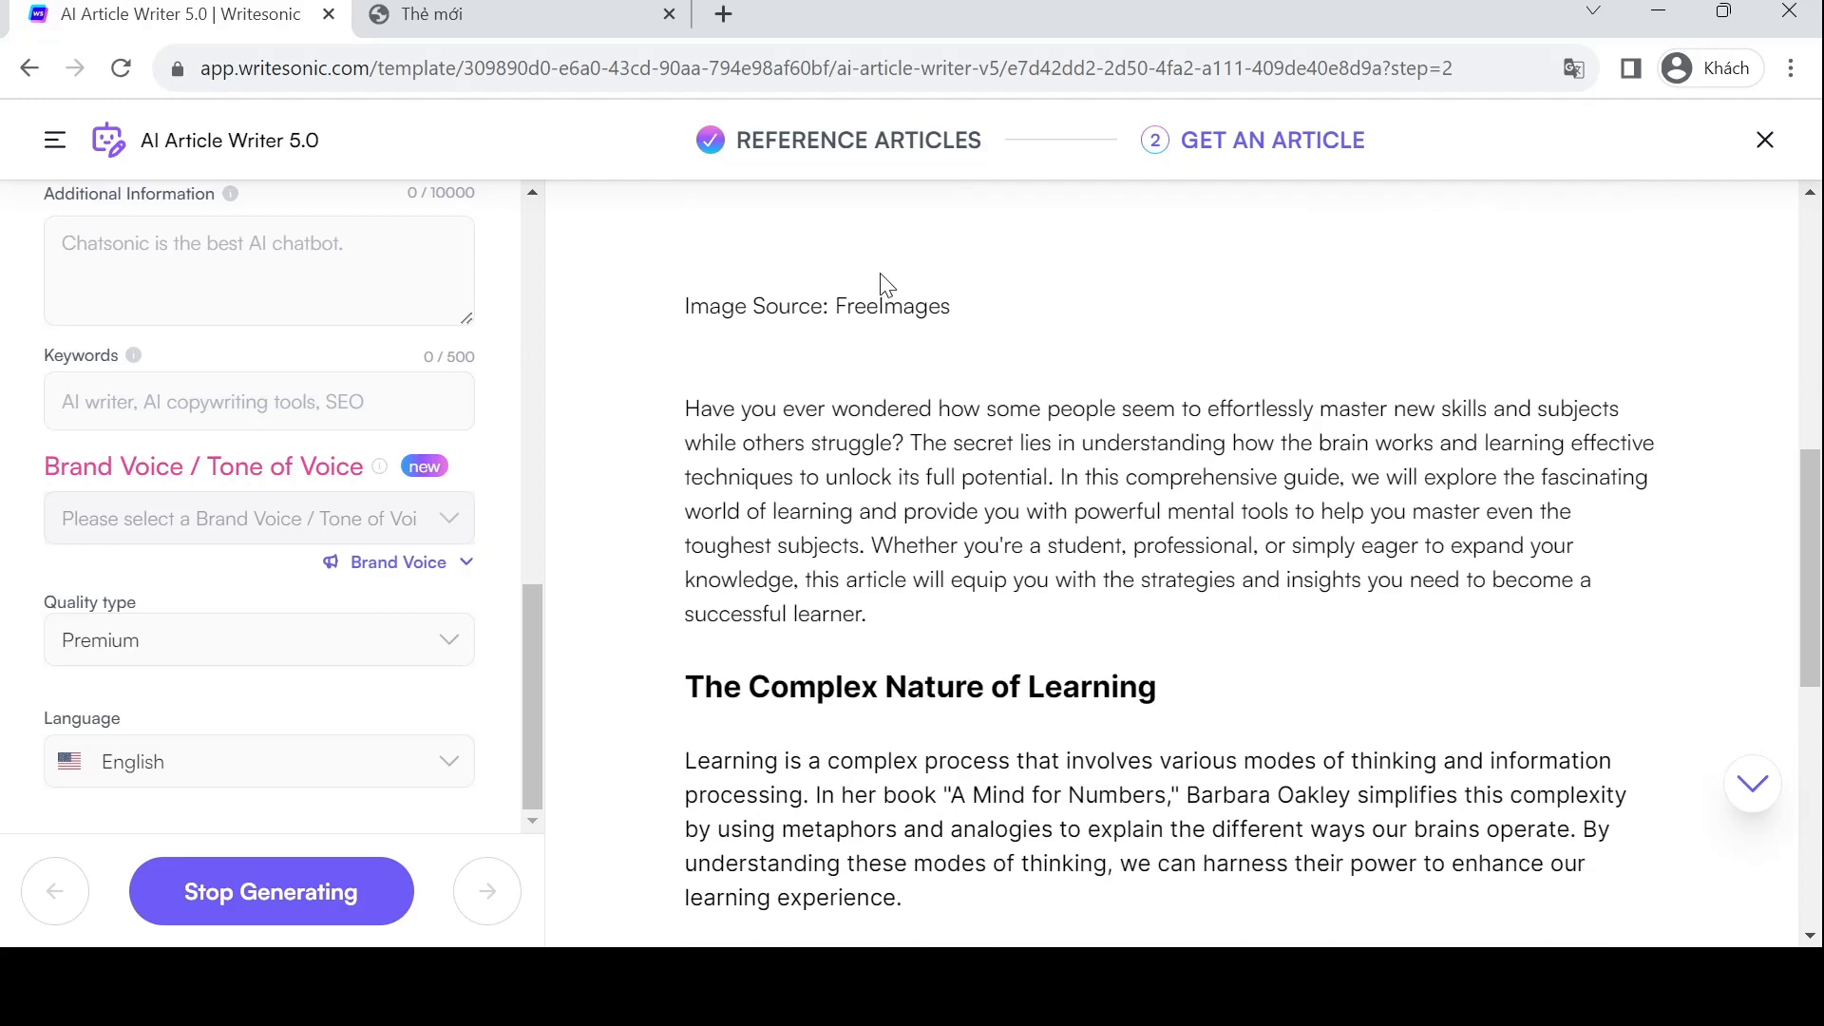
pyautogui.scroll(3, 969, 768)
pyautogui.scroll(-19, 969, 768)
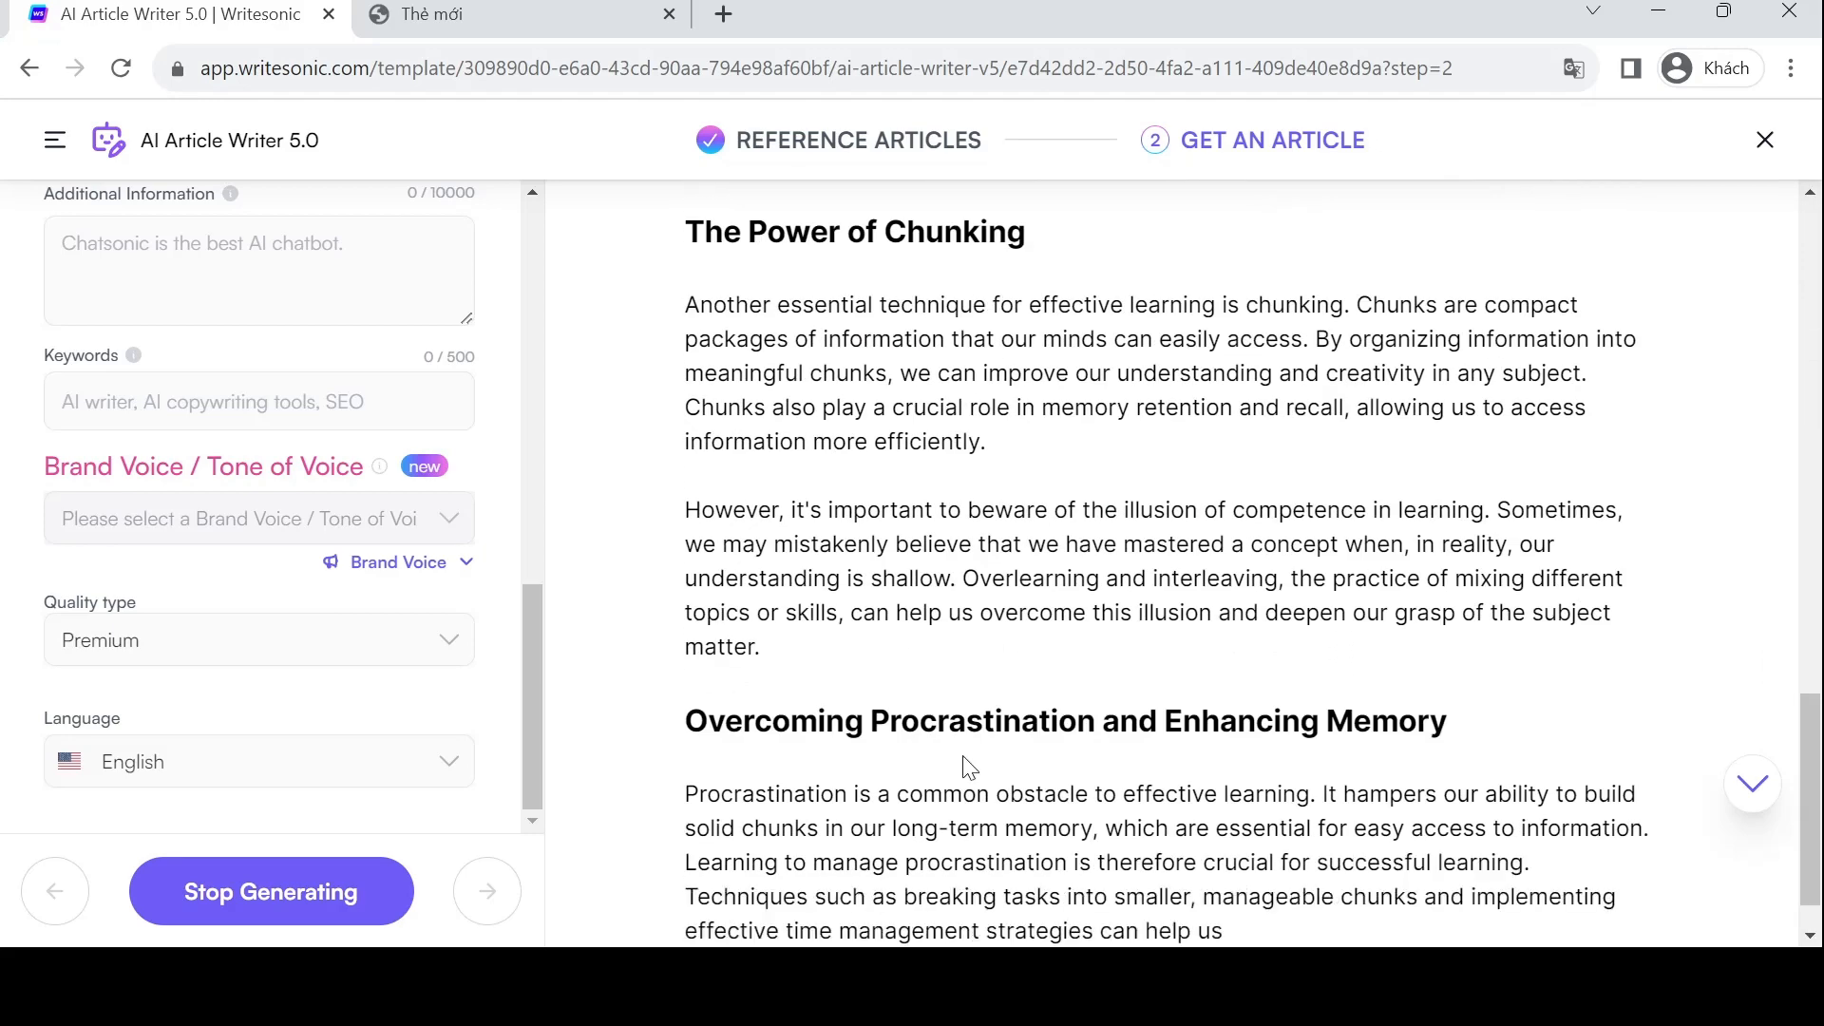
pyautogui.scroll(2, 967, 762)
pyautogui.scroll(1, 965, 757)
pyautogui.scroll(-4, 965, 757)
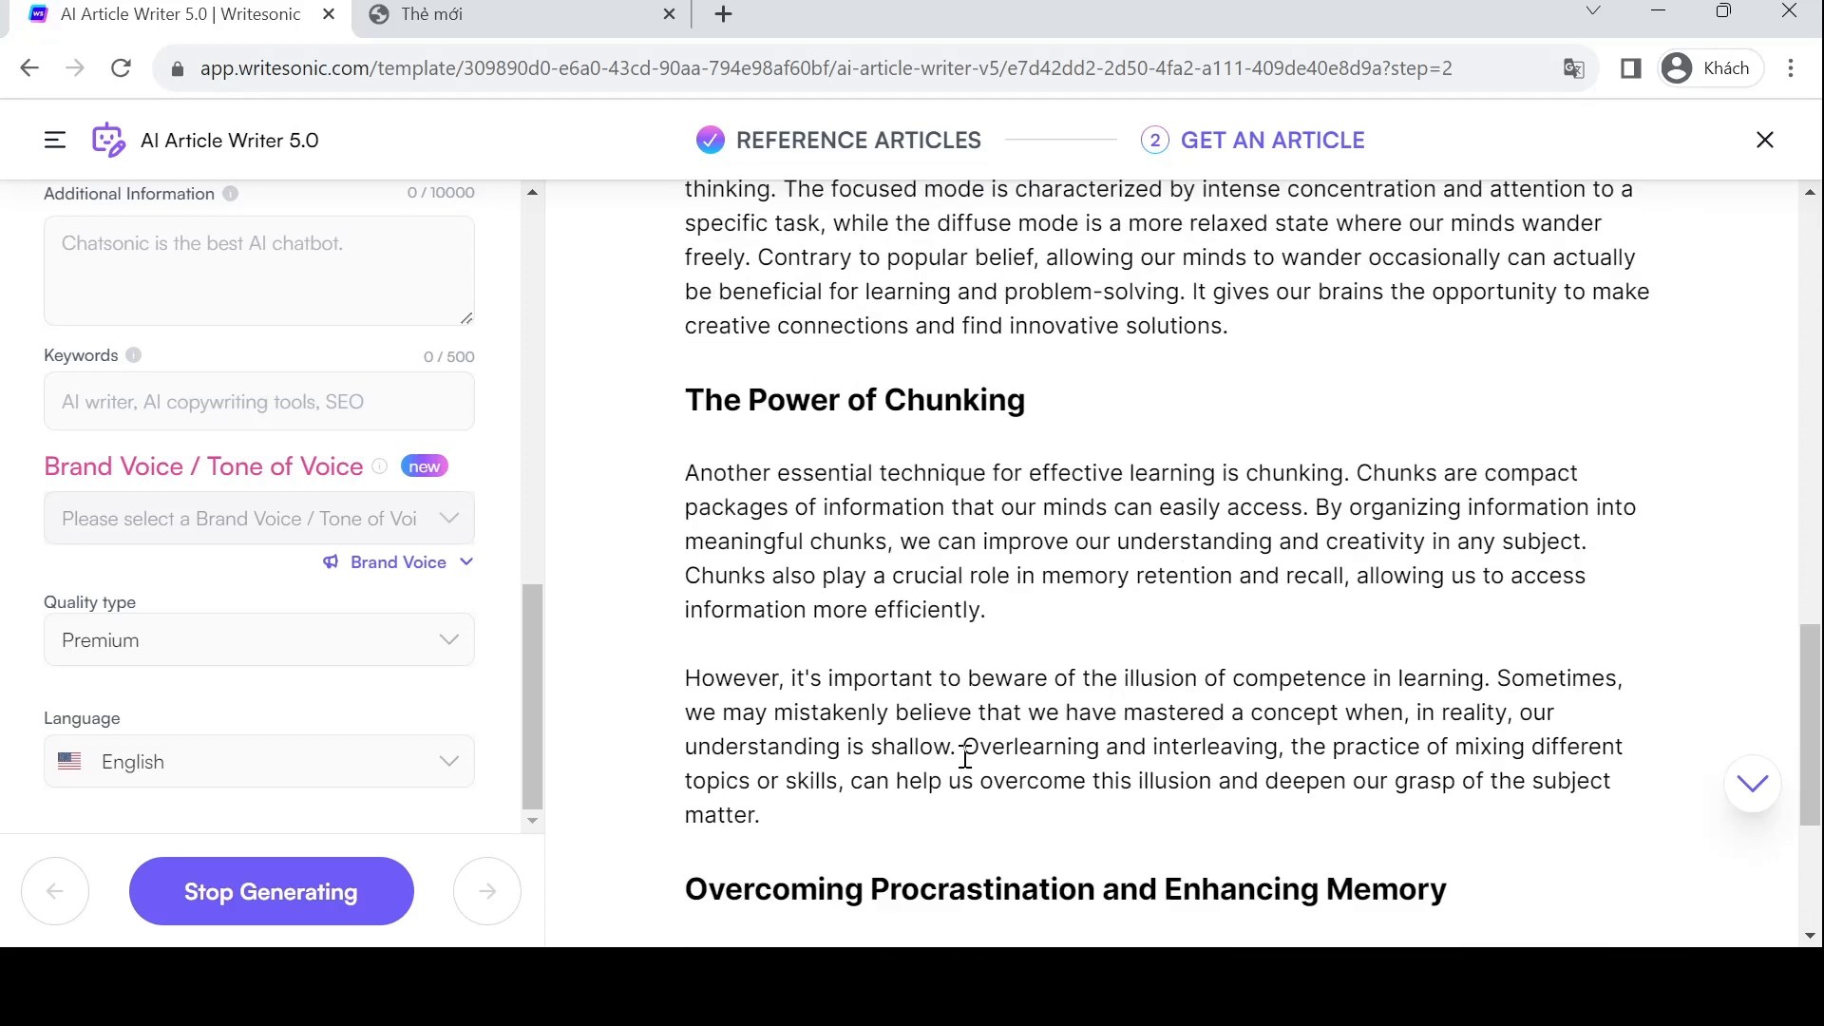
pyautogui.scroll(3, 965, 757)
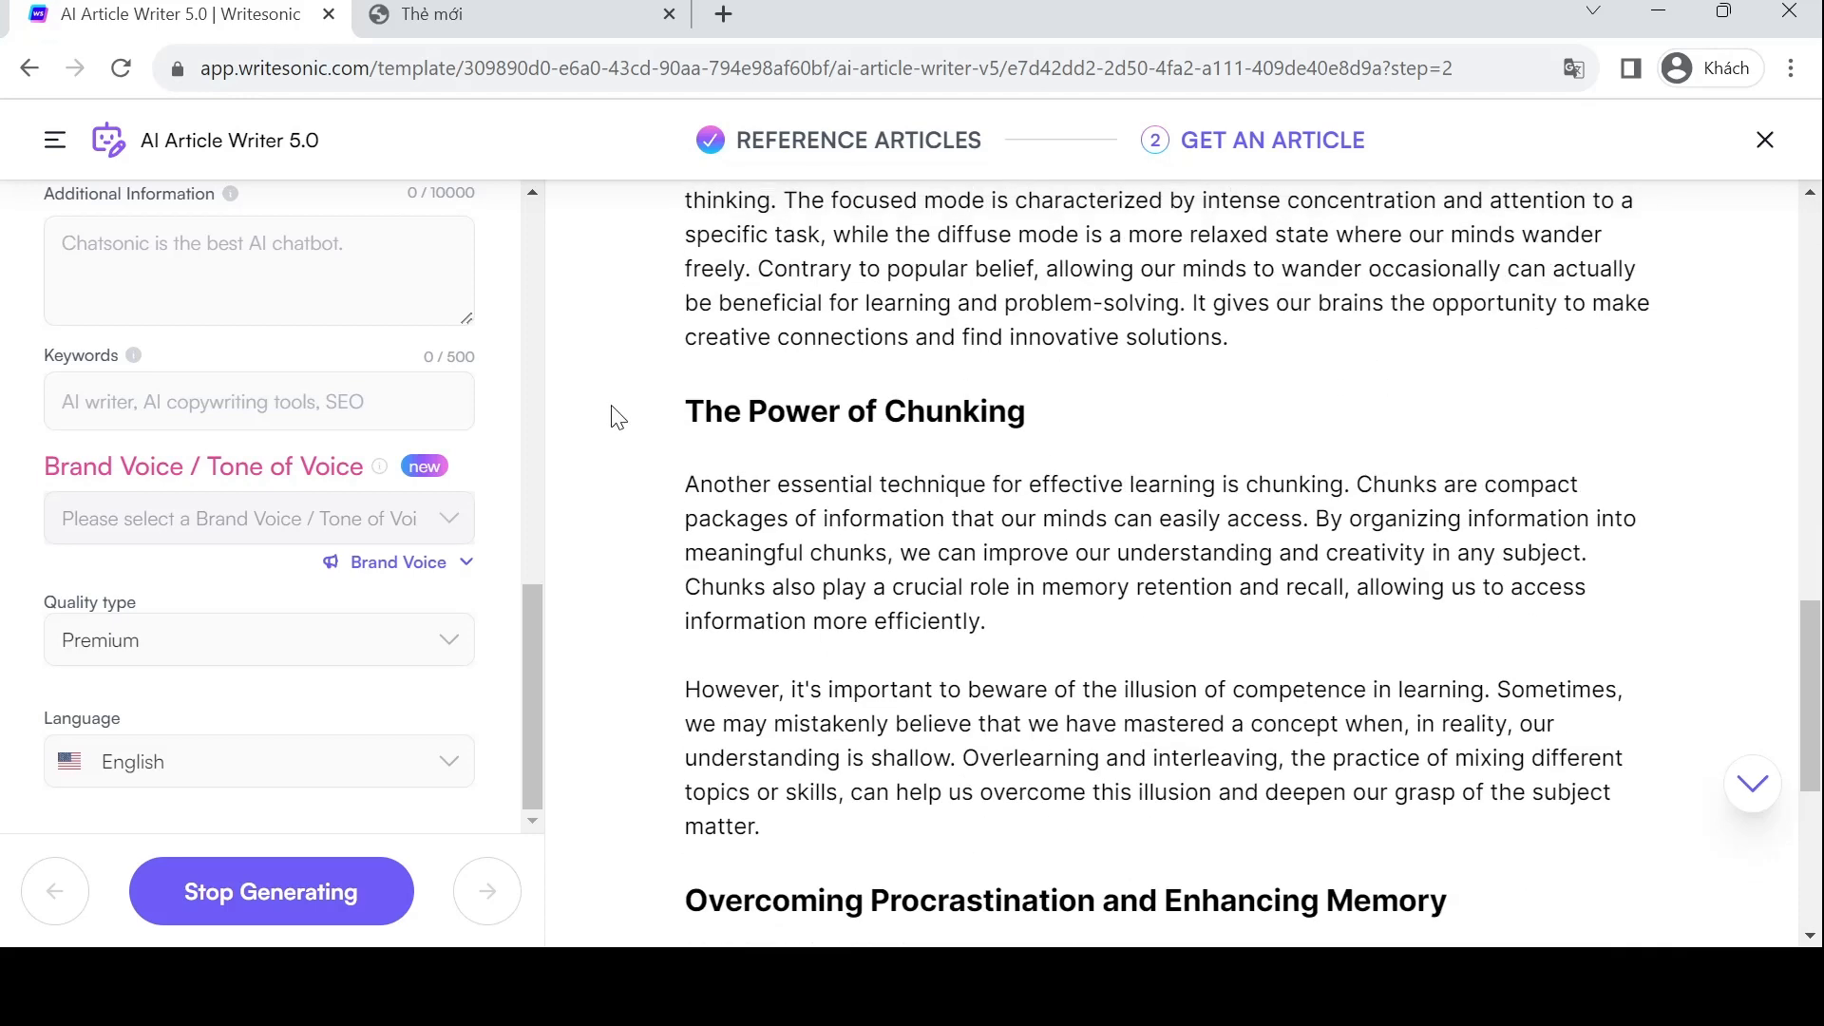
pyautogui.scroll(-2, 950, 399)
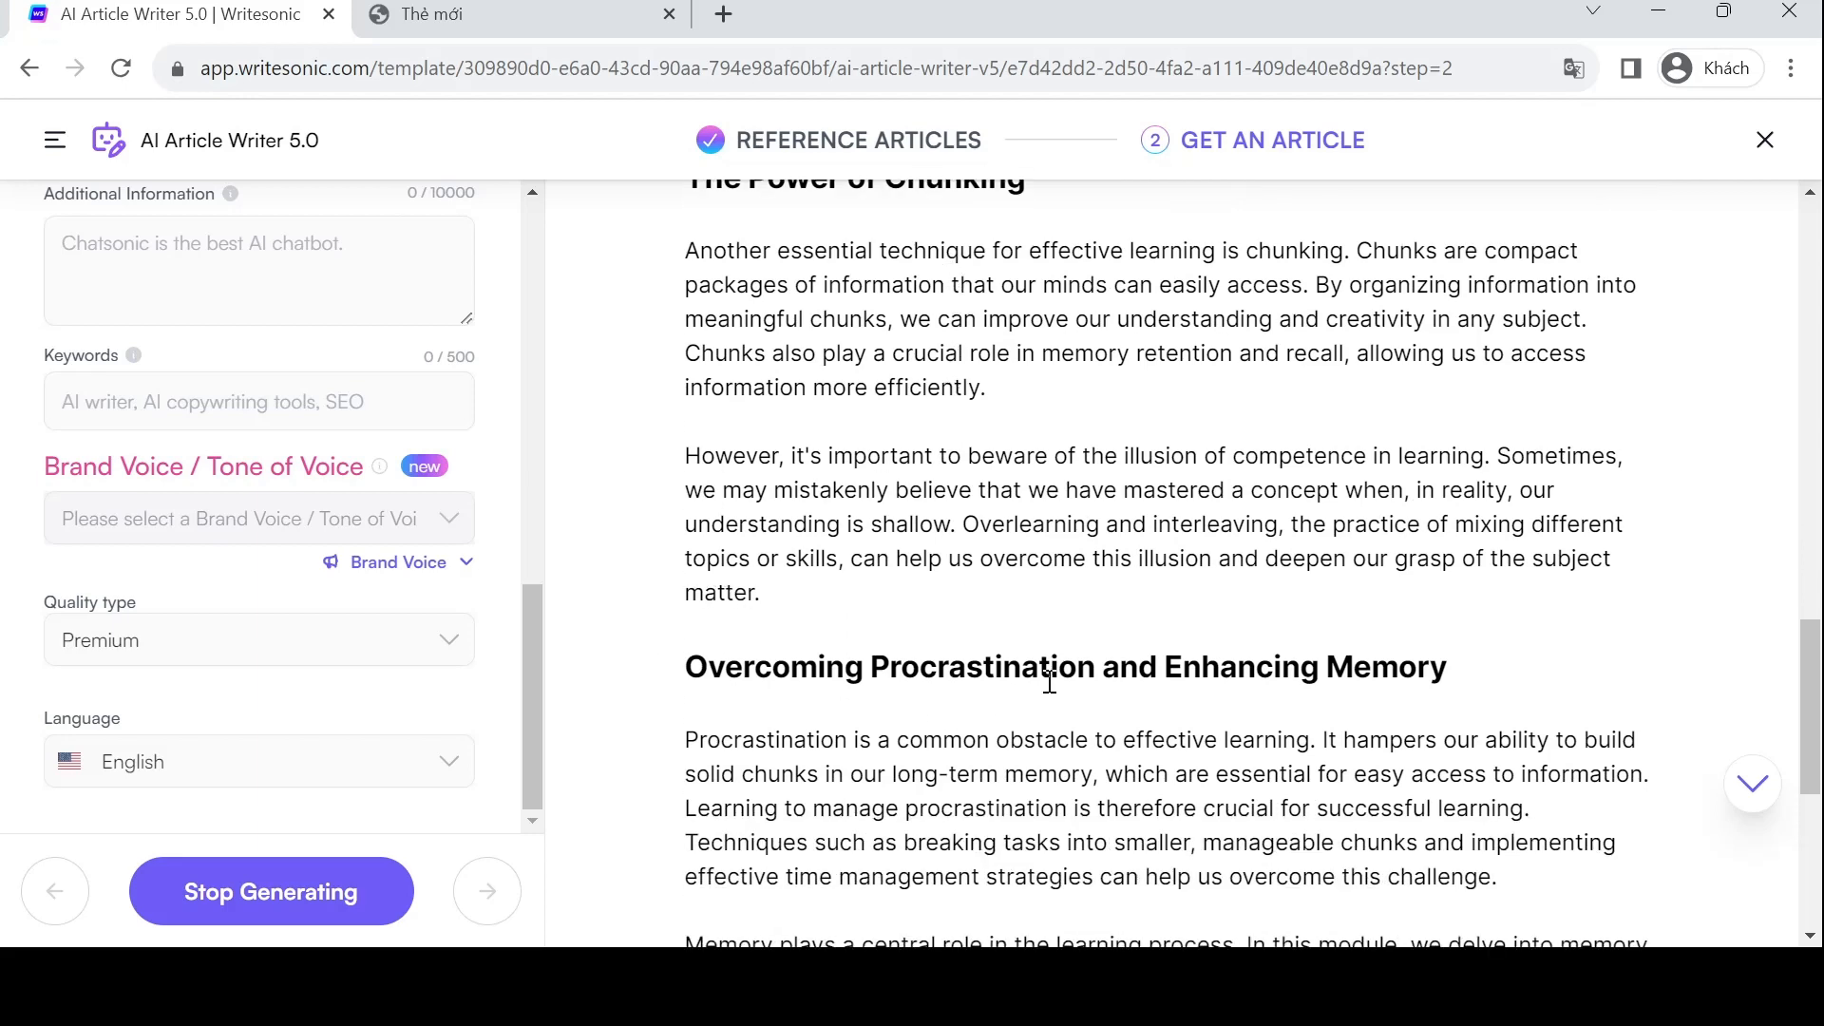
pyautogui.scroll(2, 1049, 680)
pyautogui.scroll(8, 1049, 680)
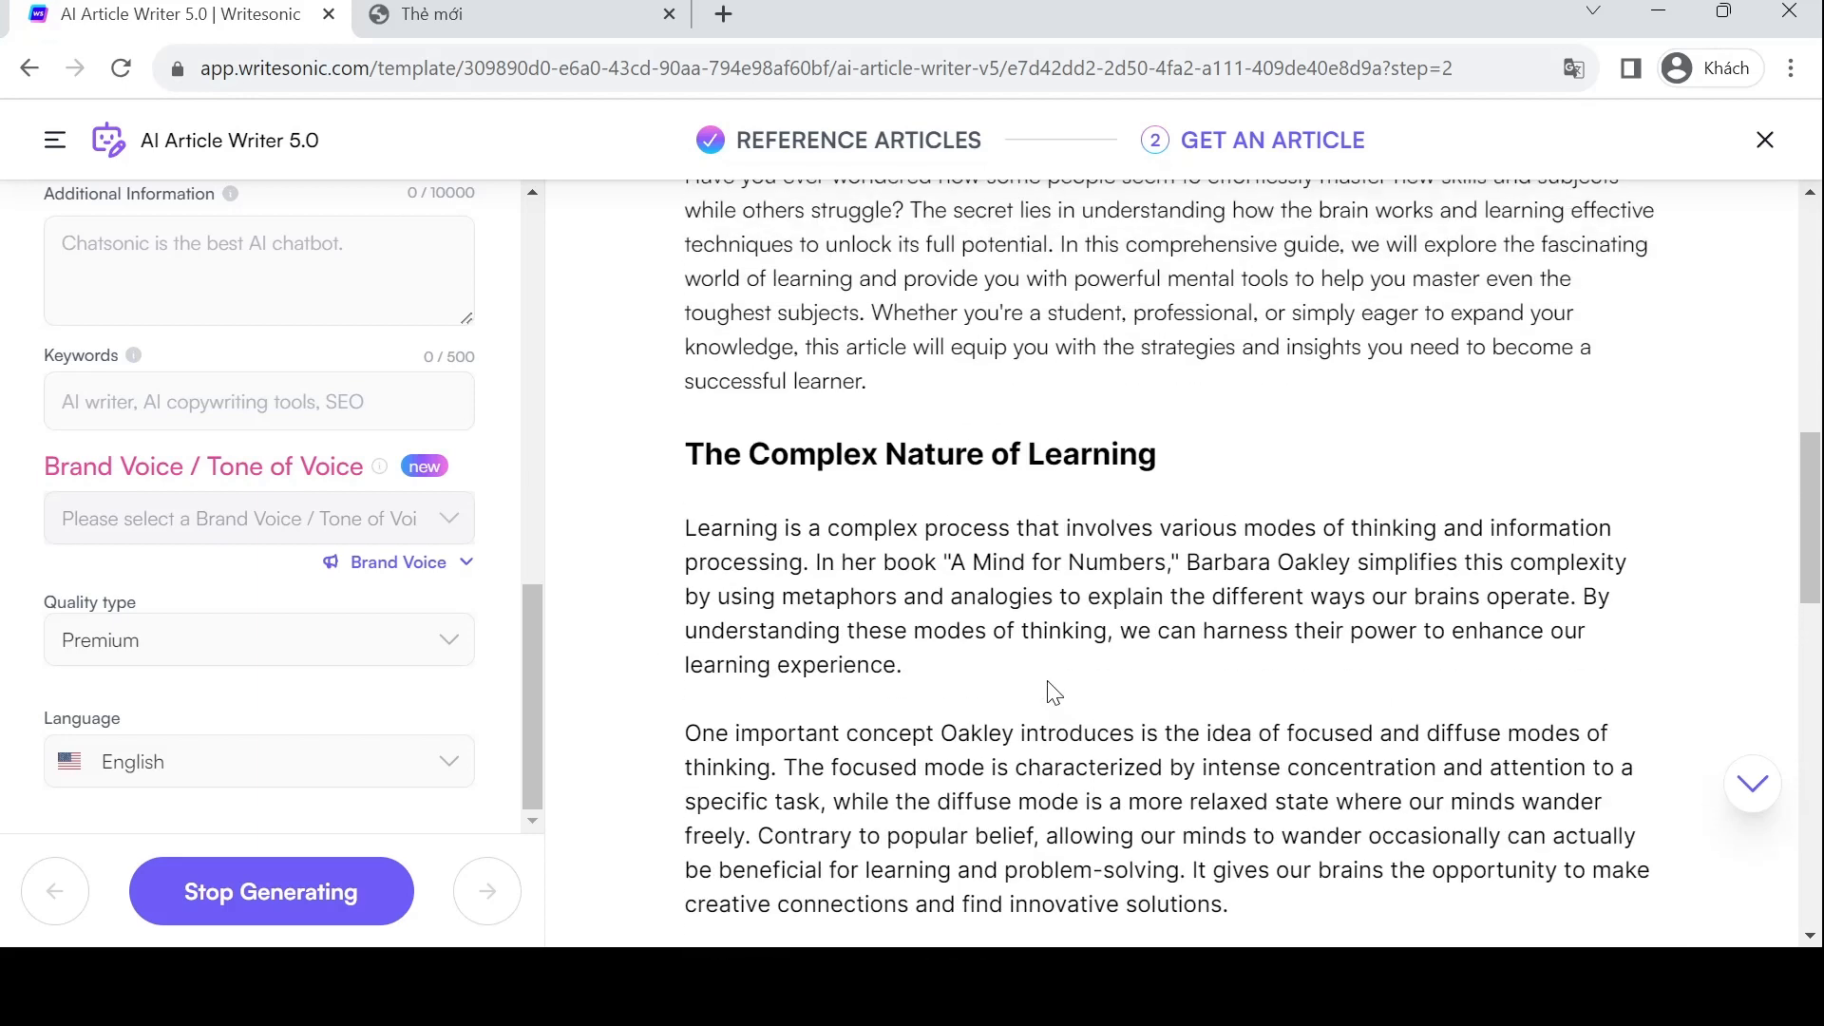
# - Review the article's title, header image and introduction, and highlight the heading "The Complex Nature of Learning"
pyautogui.moveTo(692, 613); pyautogui.dragTo(1157, 602)
pyautogui.click(1157, 602)
pyautogui.scroll(3, 1157, 603)
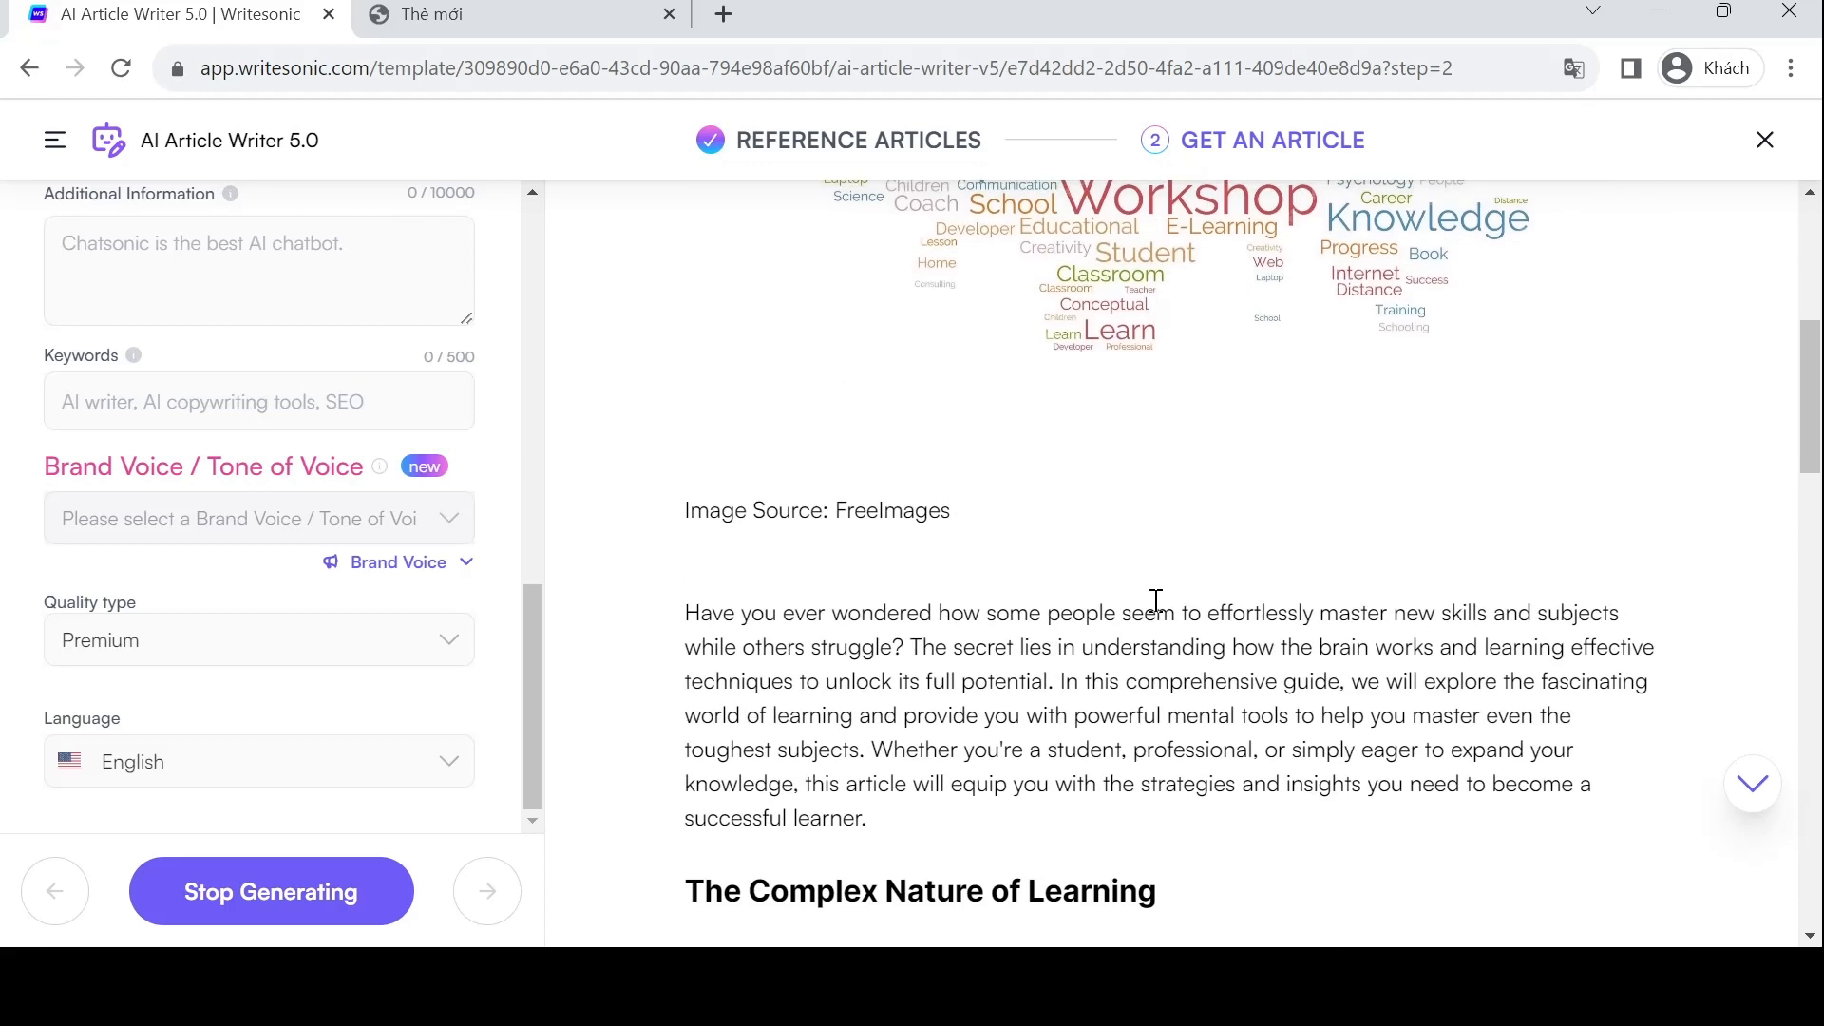
pyautogui.scroll(6, 1155, 601)
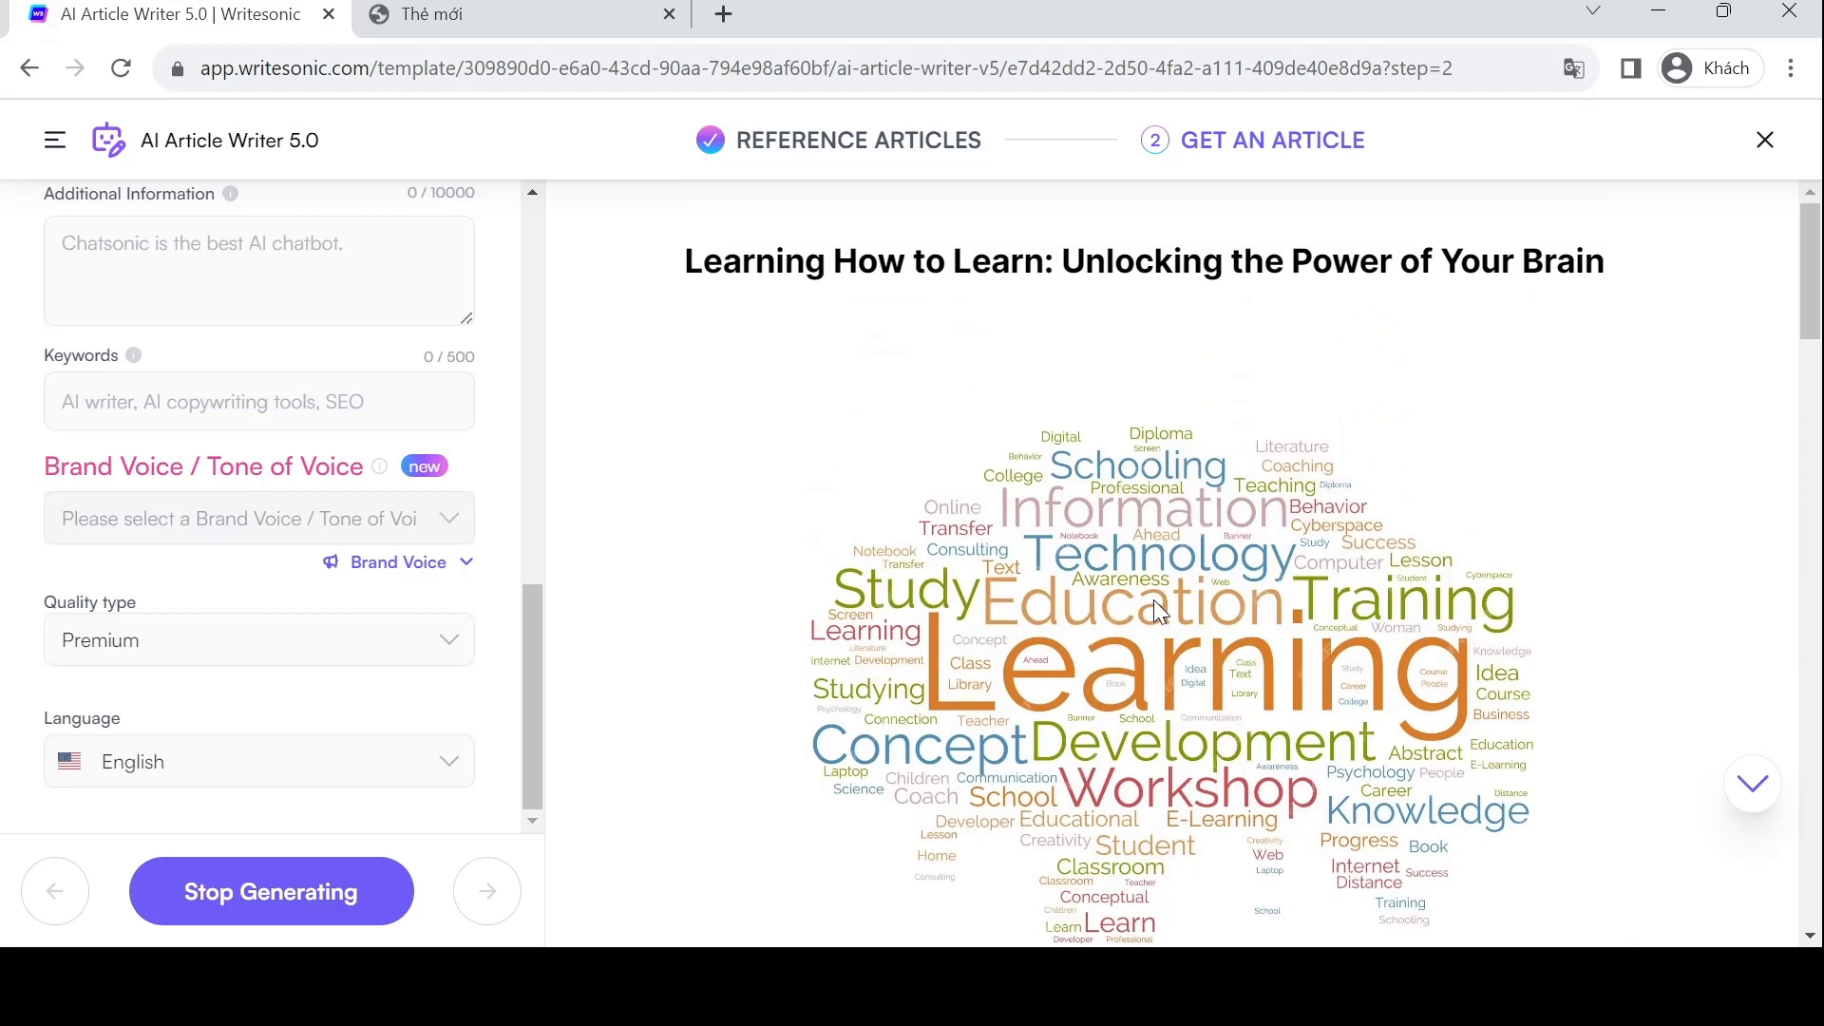
pyautogui.scroll(-10, 1012, 646)
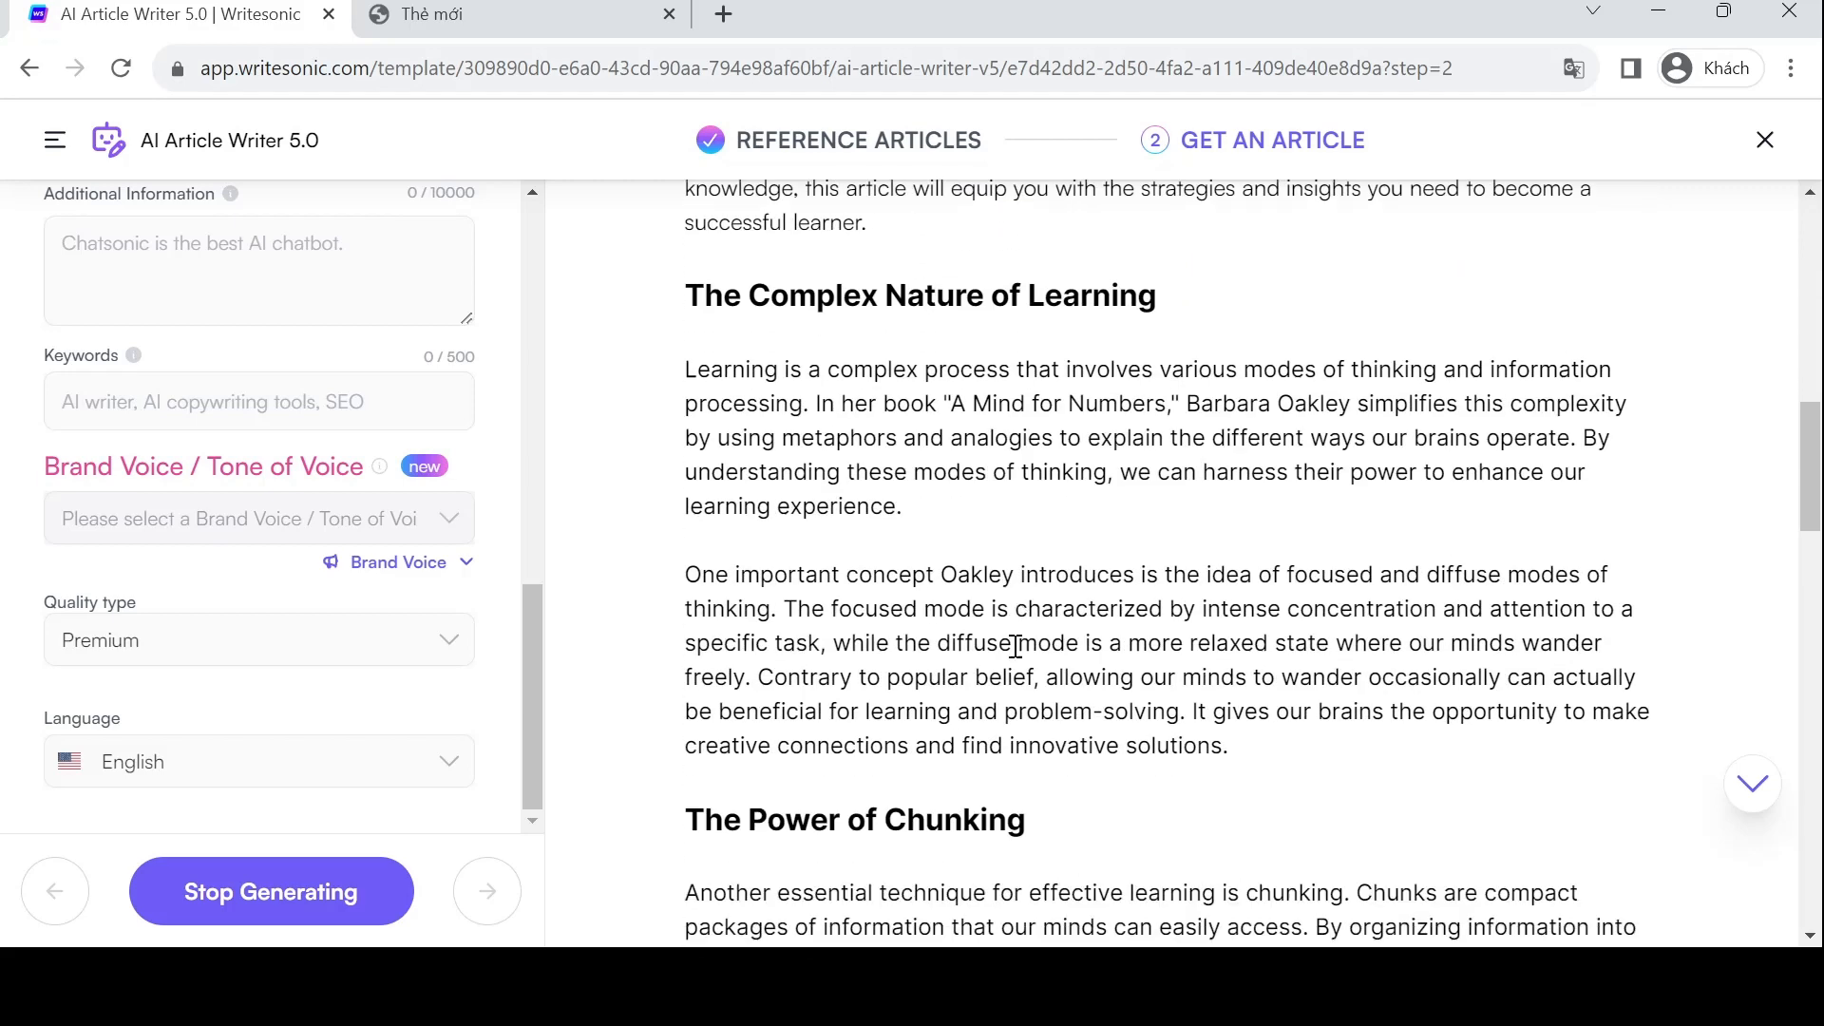
pyautogui.scroll(1, 1013, 646)
pyautogui.scroll(-1, 1013, 646)
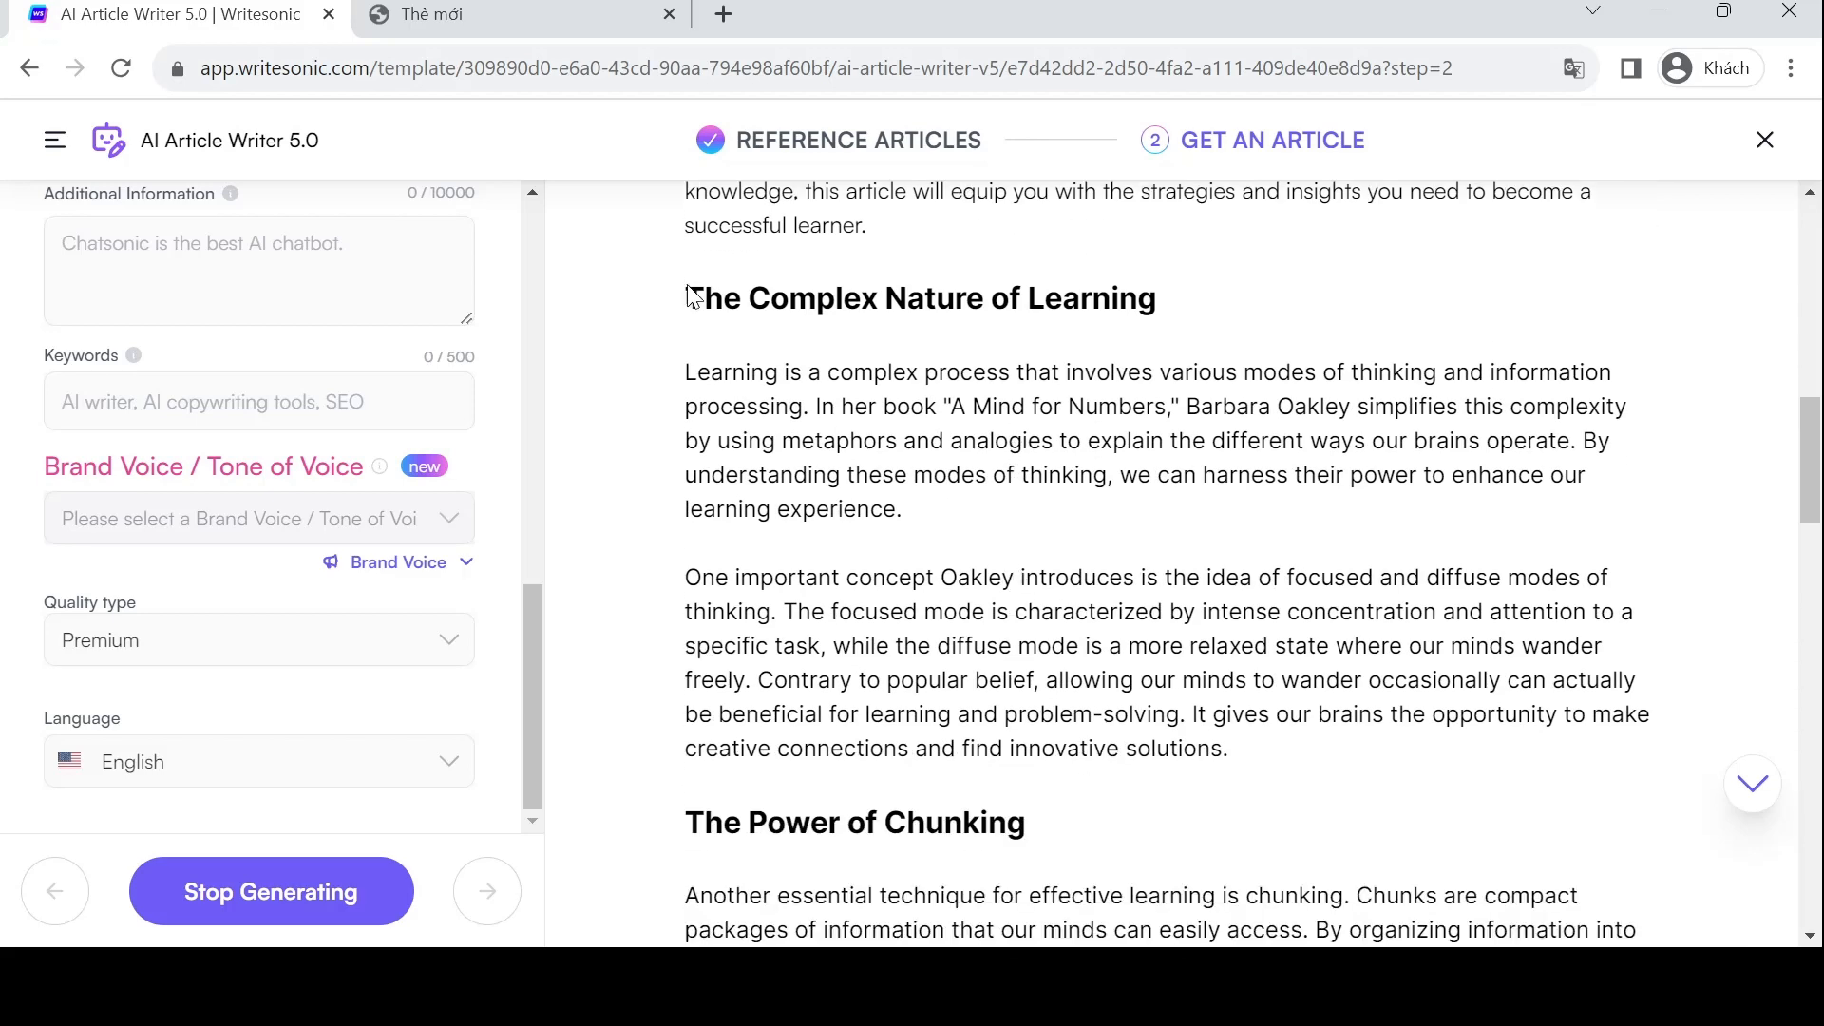
pyautogui.moveTo(693, 286); pyautogui.dragTo(1147, 272)
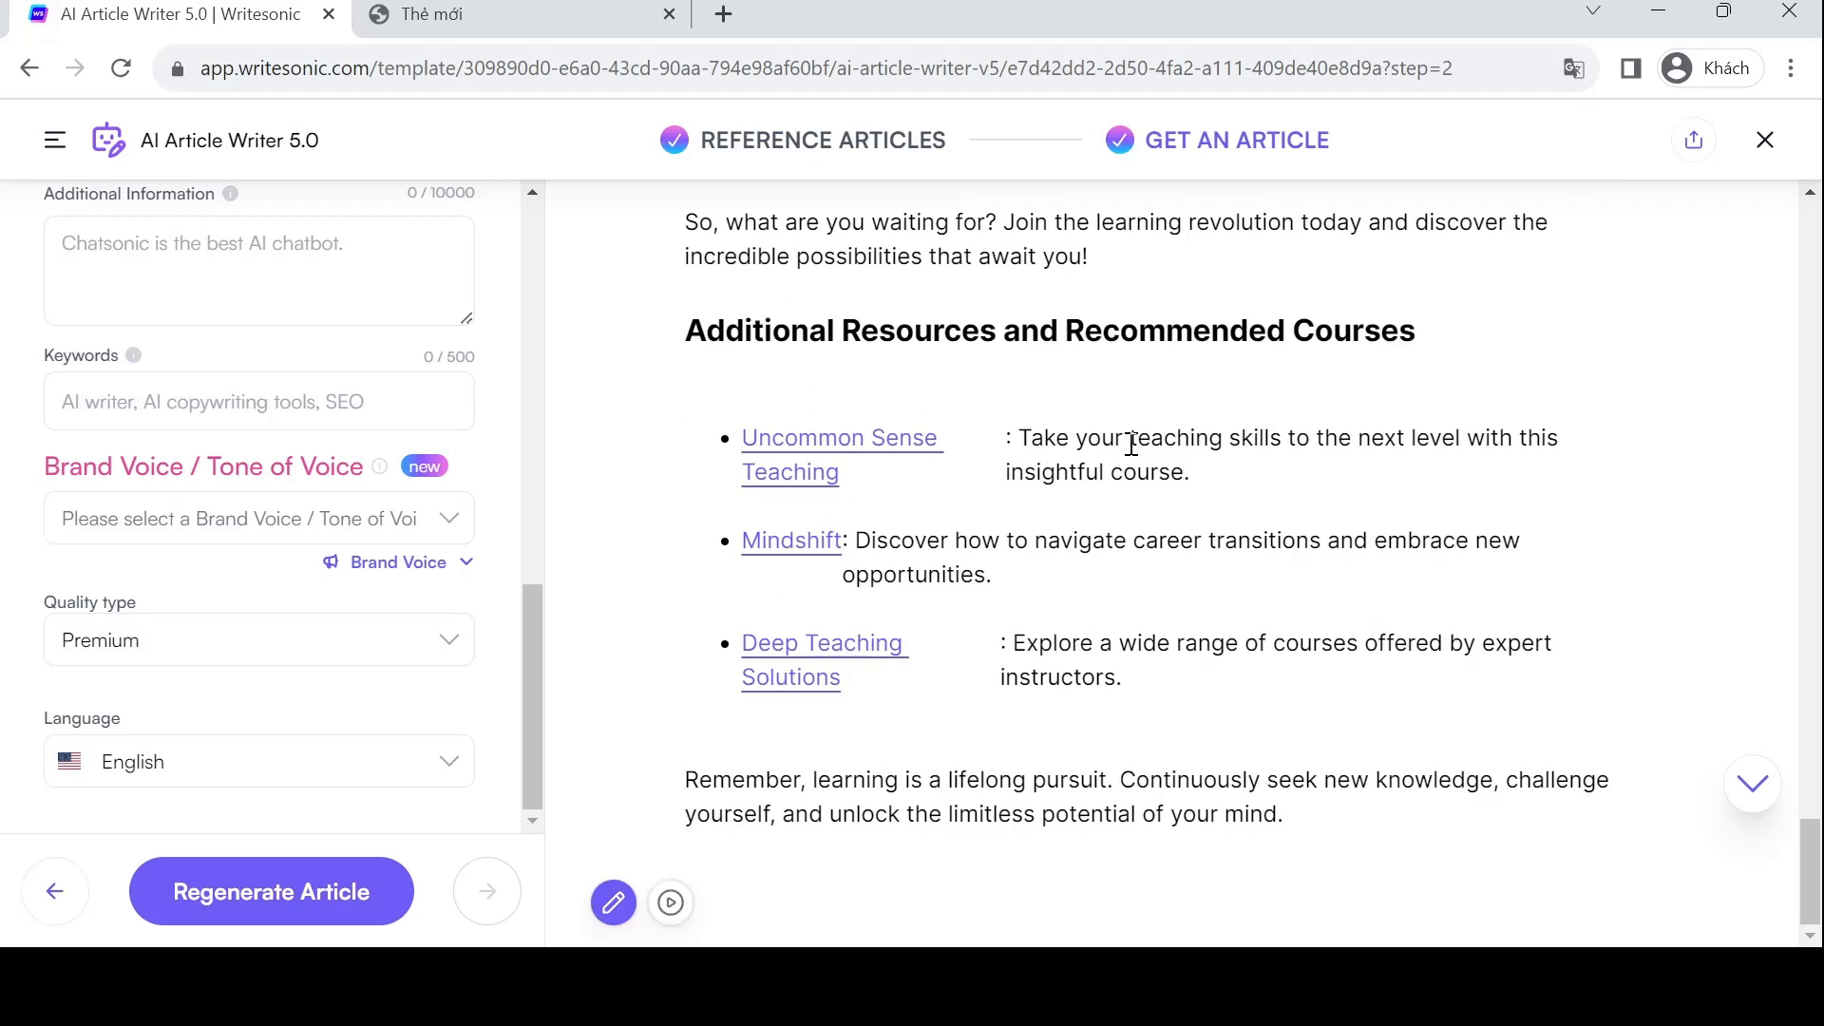
# - Review the finished article from the recommended courses at its end to the title and word count at its beginning
pyautogui.scroll(6, 1406, 439)
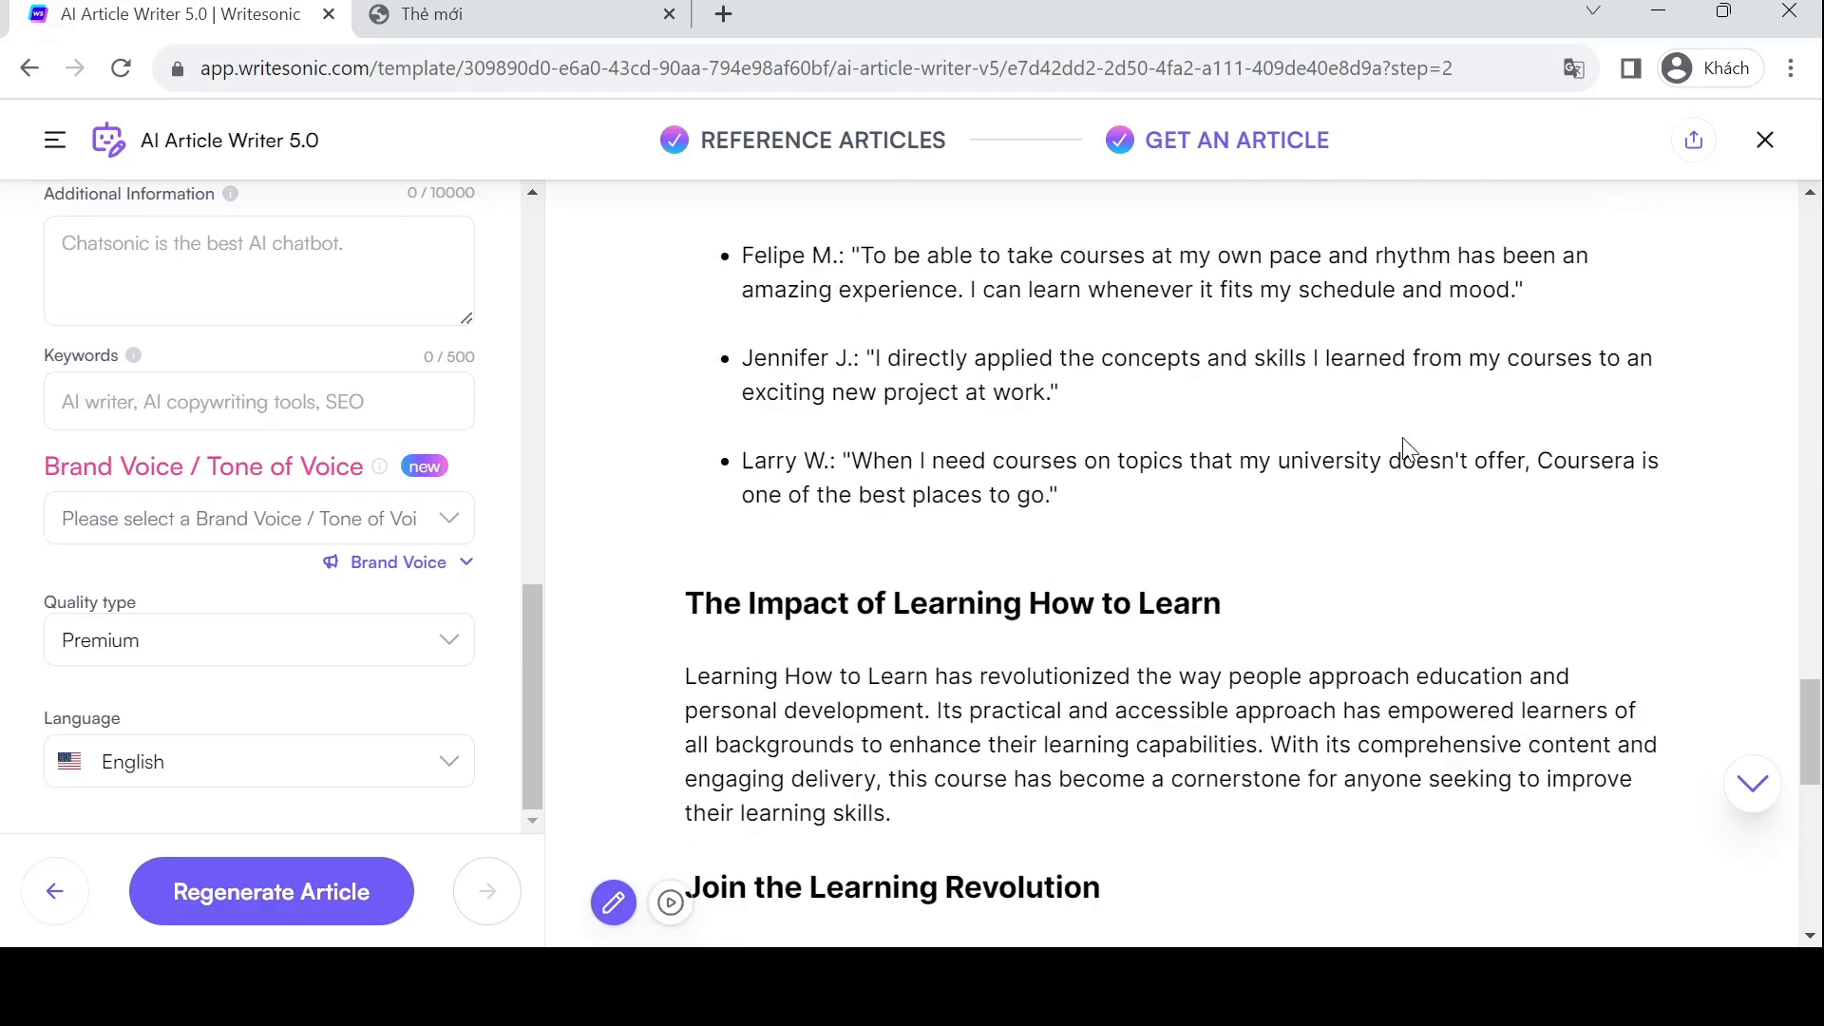
pyautogui.scroll(12, 1406, 446)
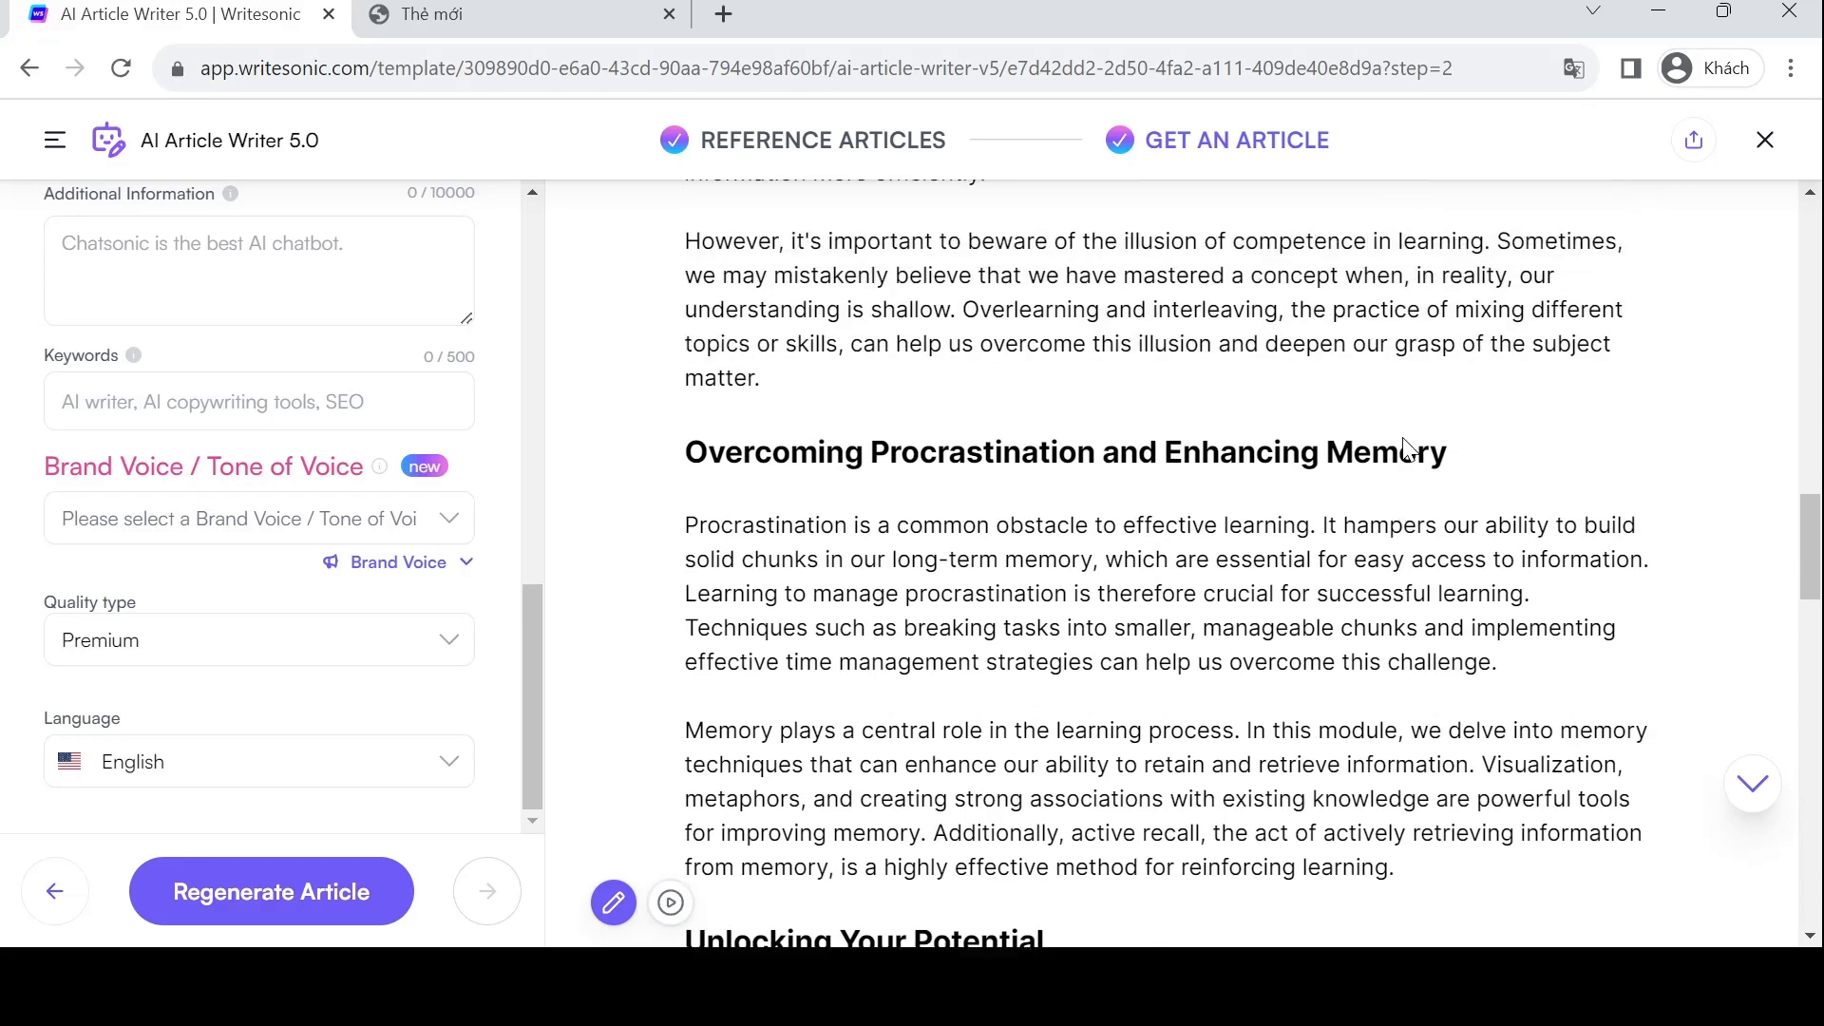
pyautogui.scroll(15, 1406, 446)
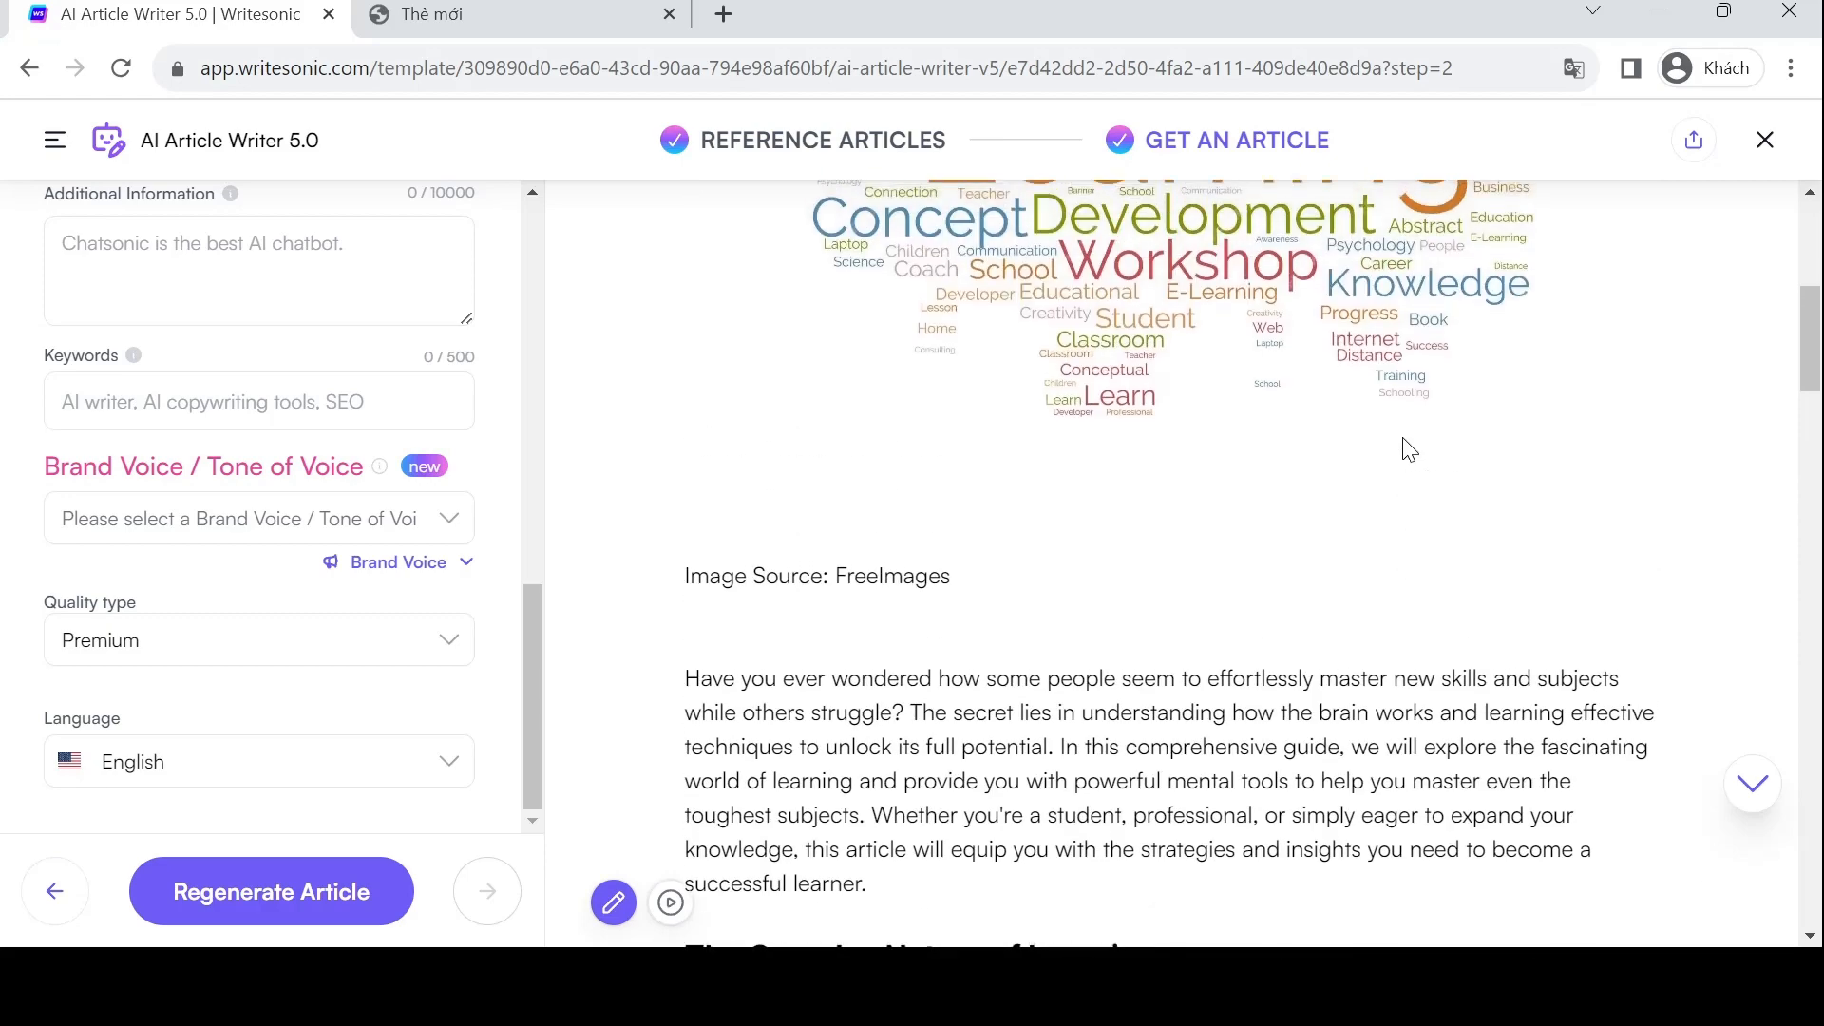
pyautogui.scroll(5, 1406, 446)
pyautogui.scroll(-4, 1405, 446)
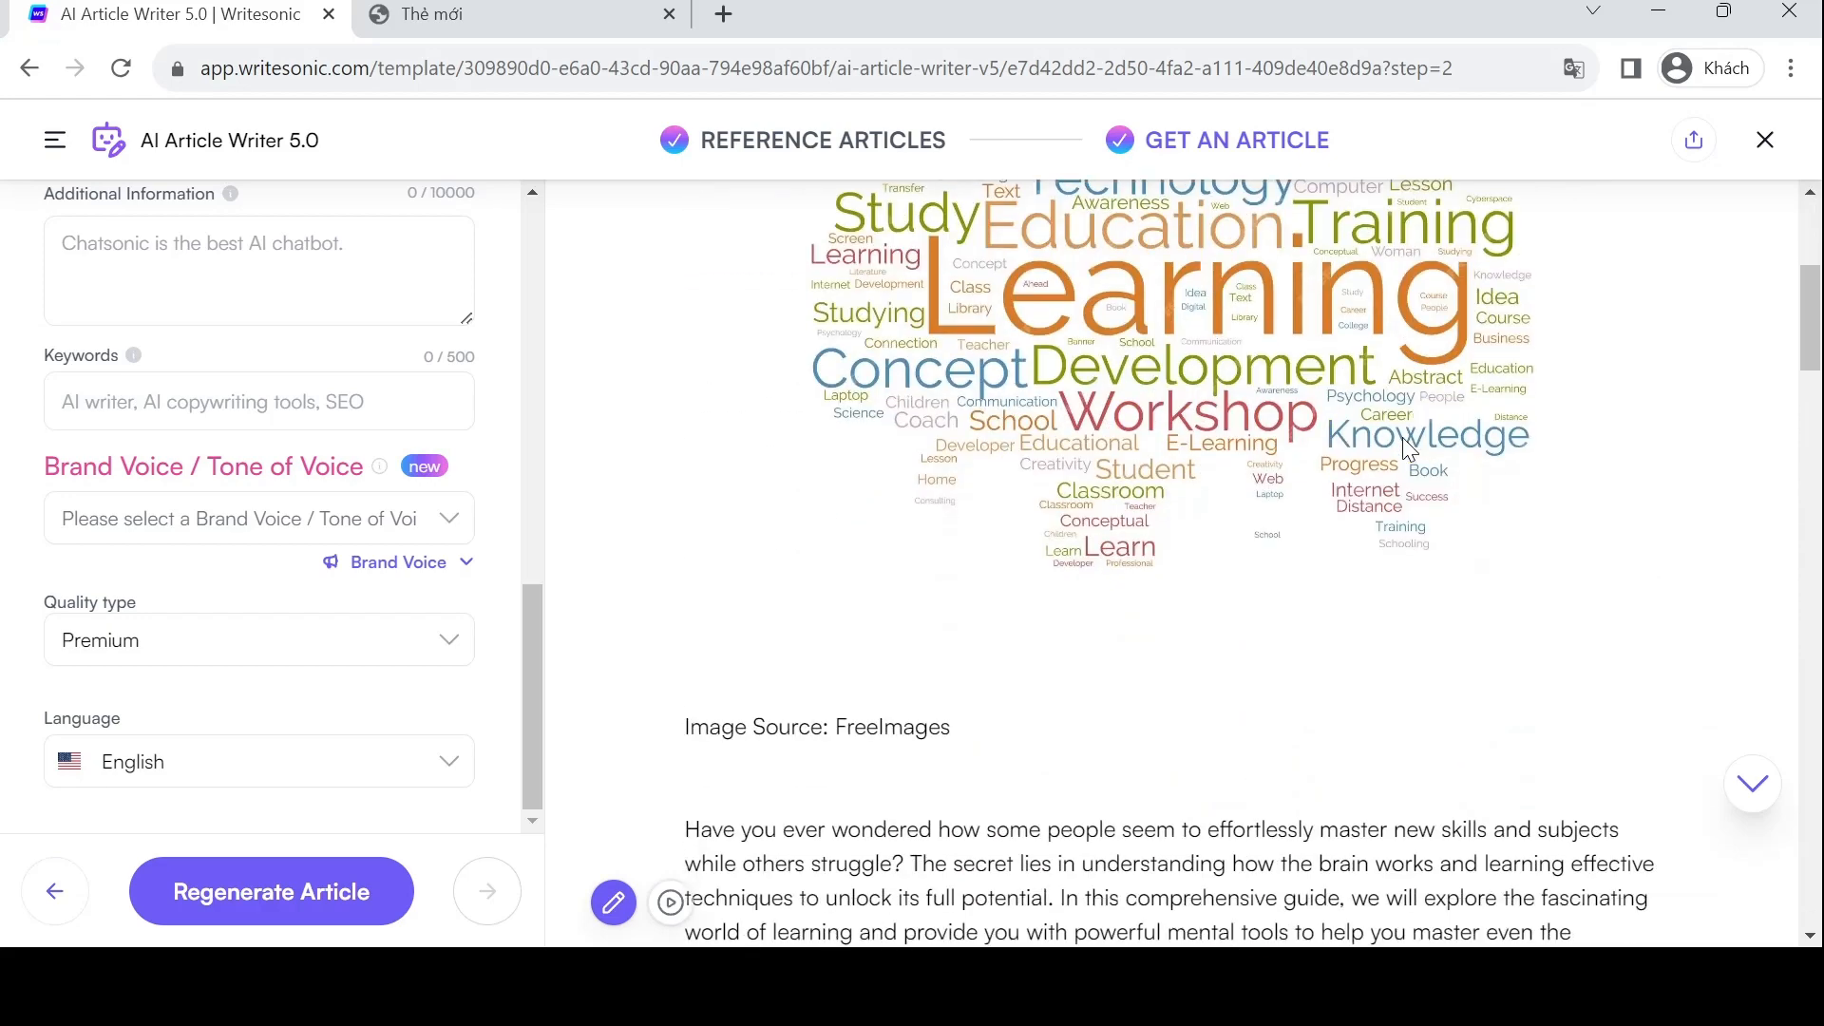
pyautogui.scroll(-15, 1403, 437)
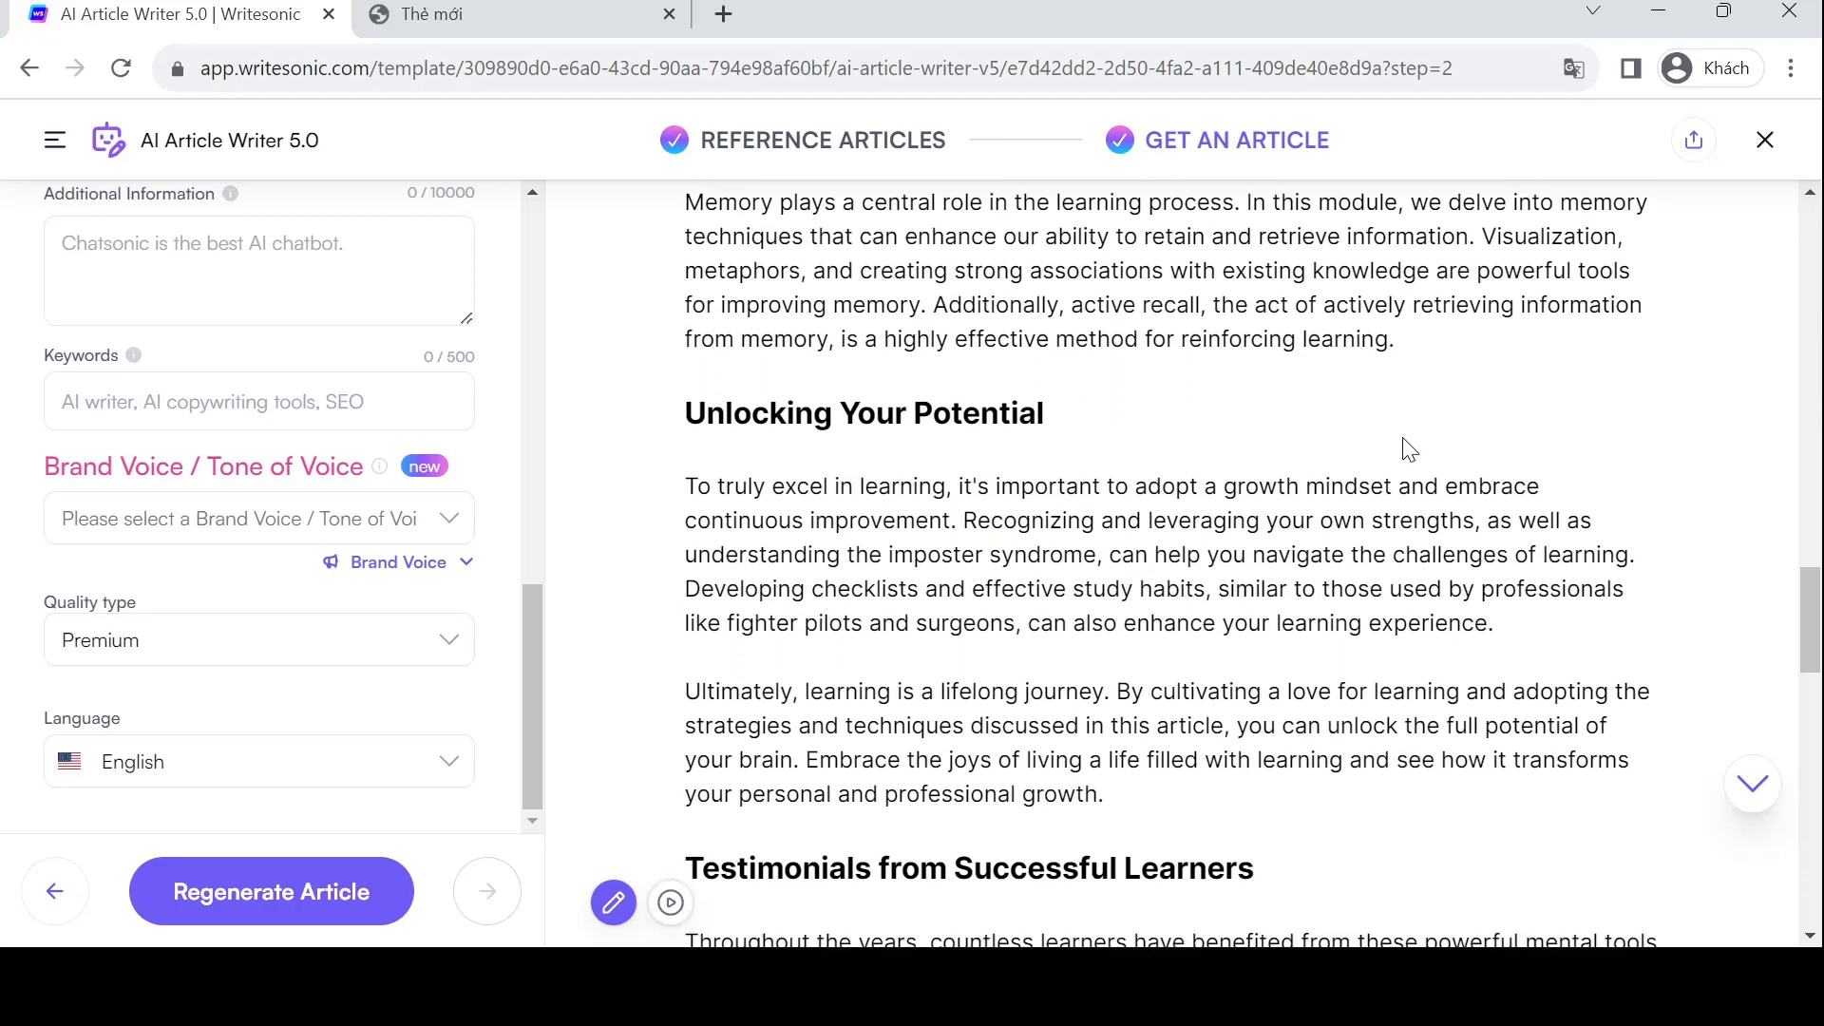
pyautogui.scroll(-9, 1409, 450)
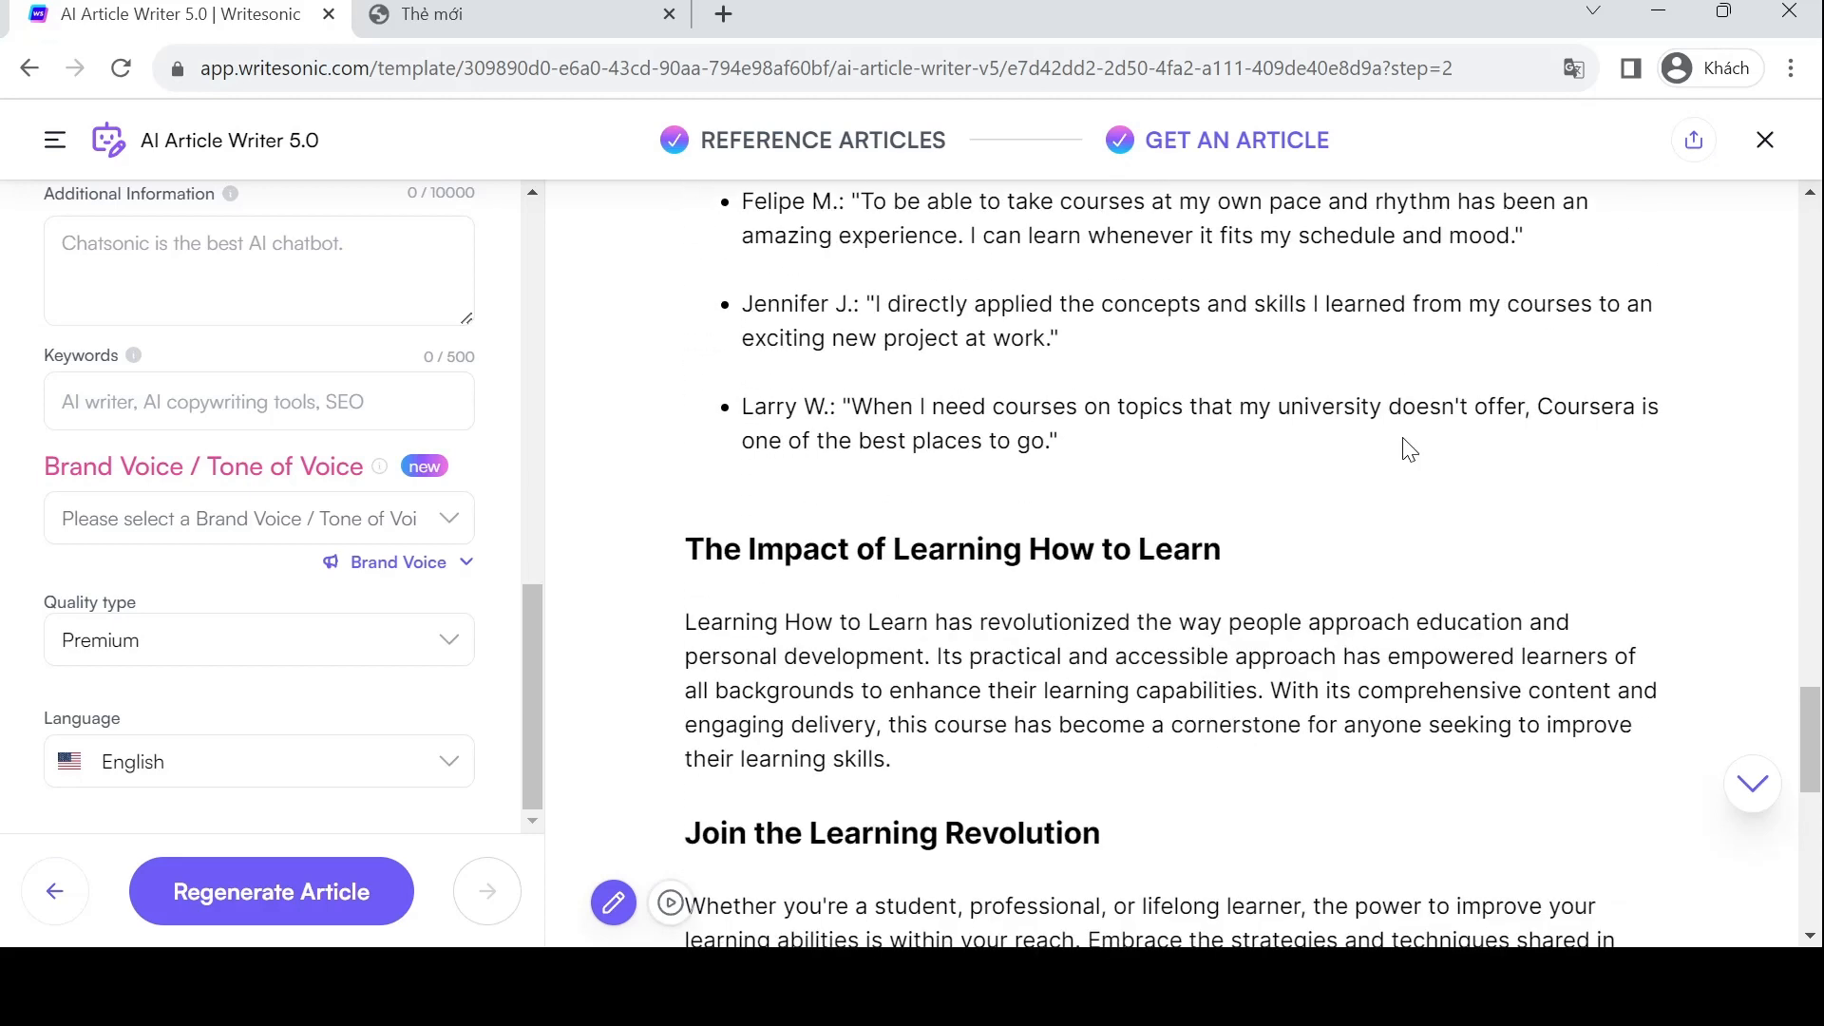
pyautogui.scroll(-8, 1225, 665)
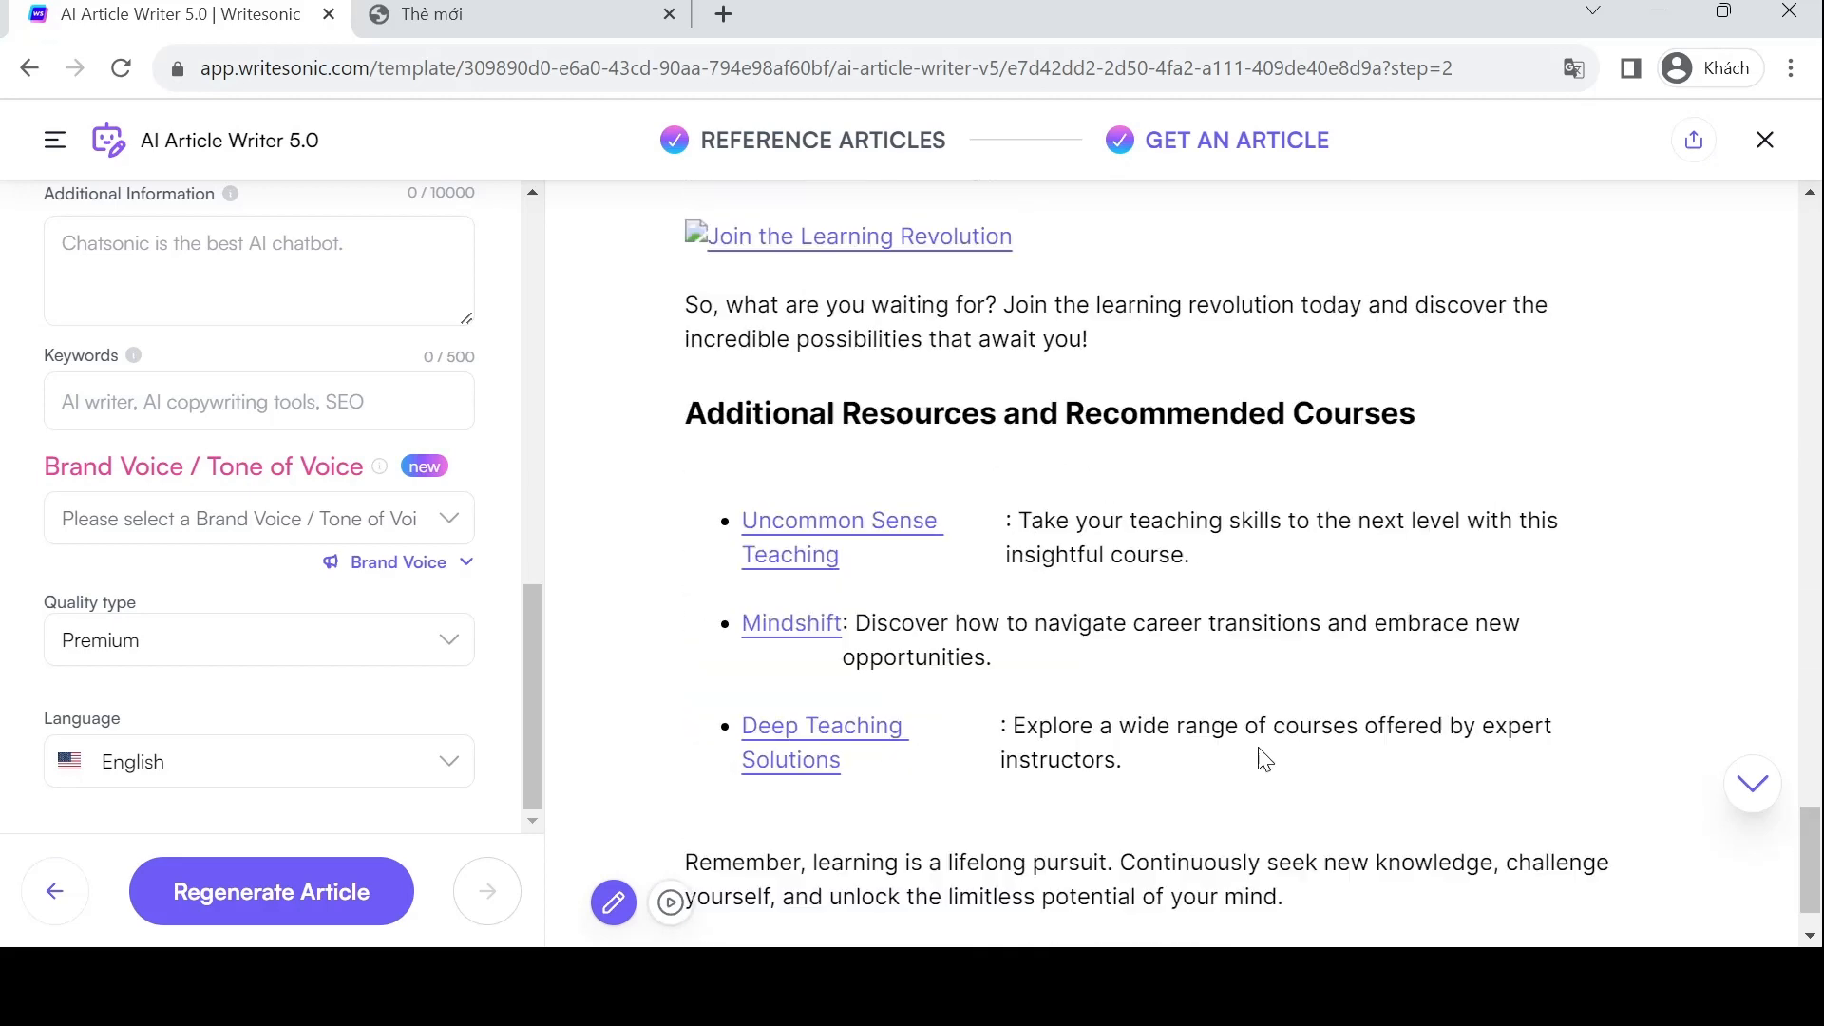
pyautogui.scroll(12, 864, 622)
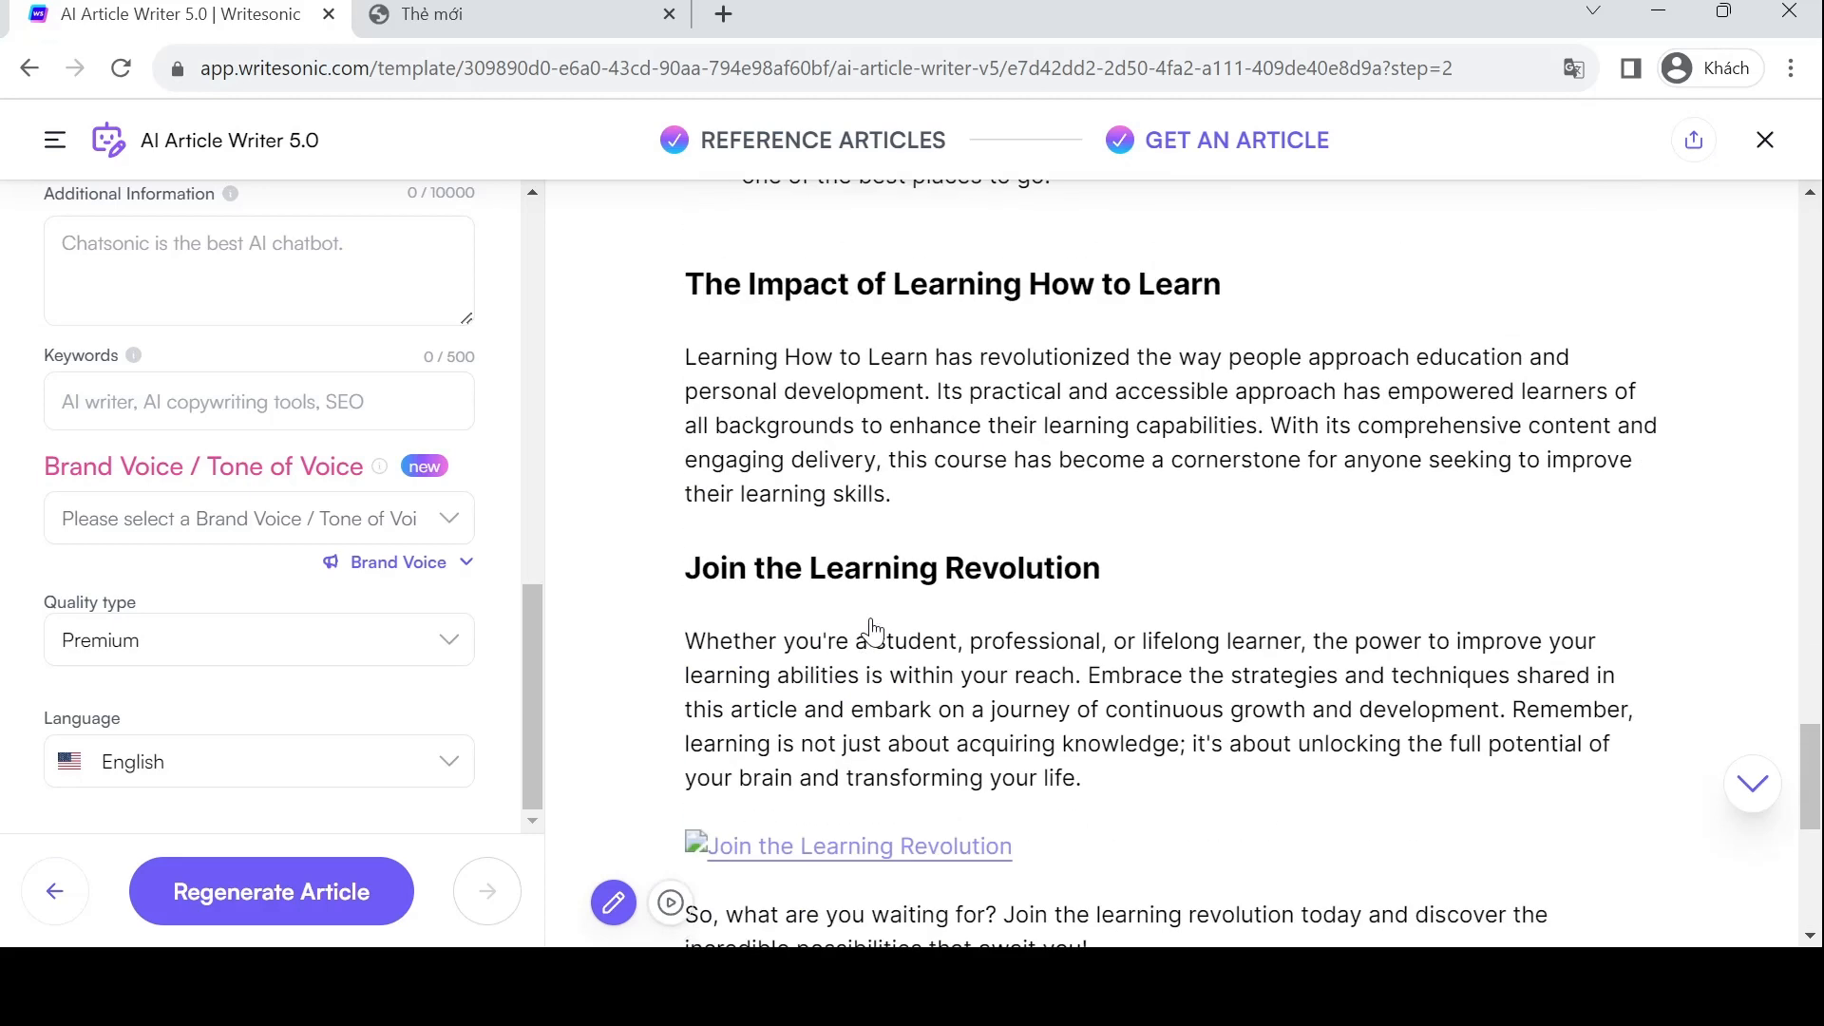
pyautogui.scroll(15, 874, 627)
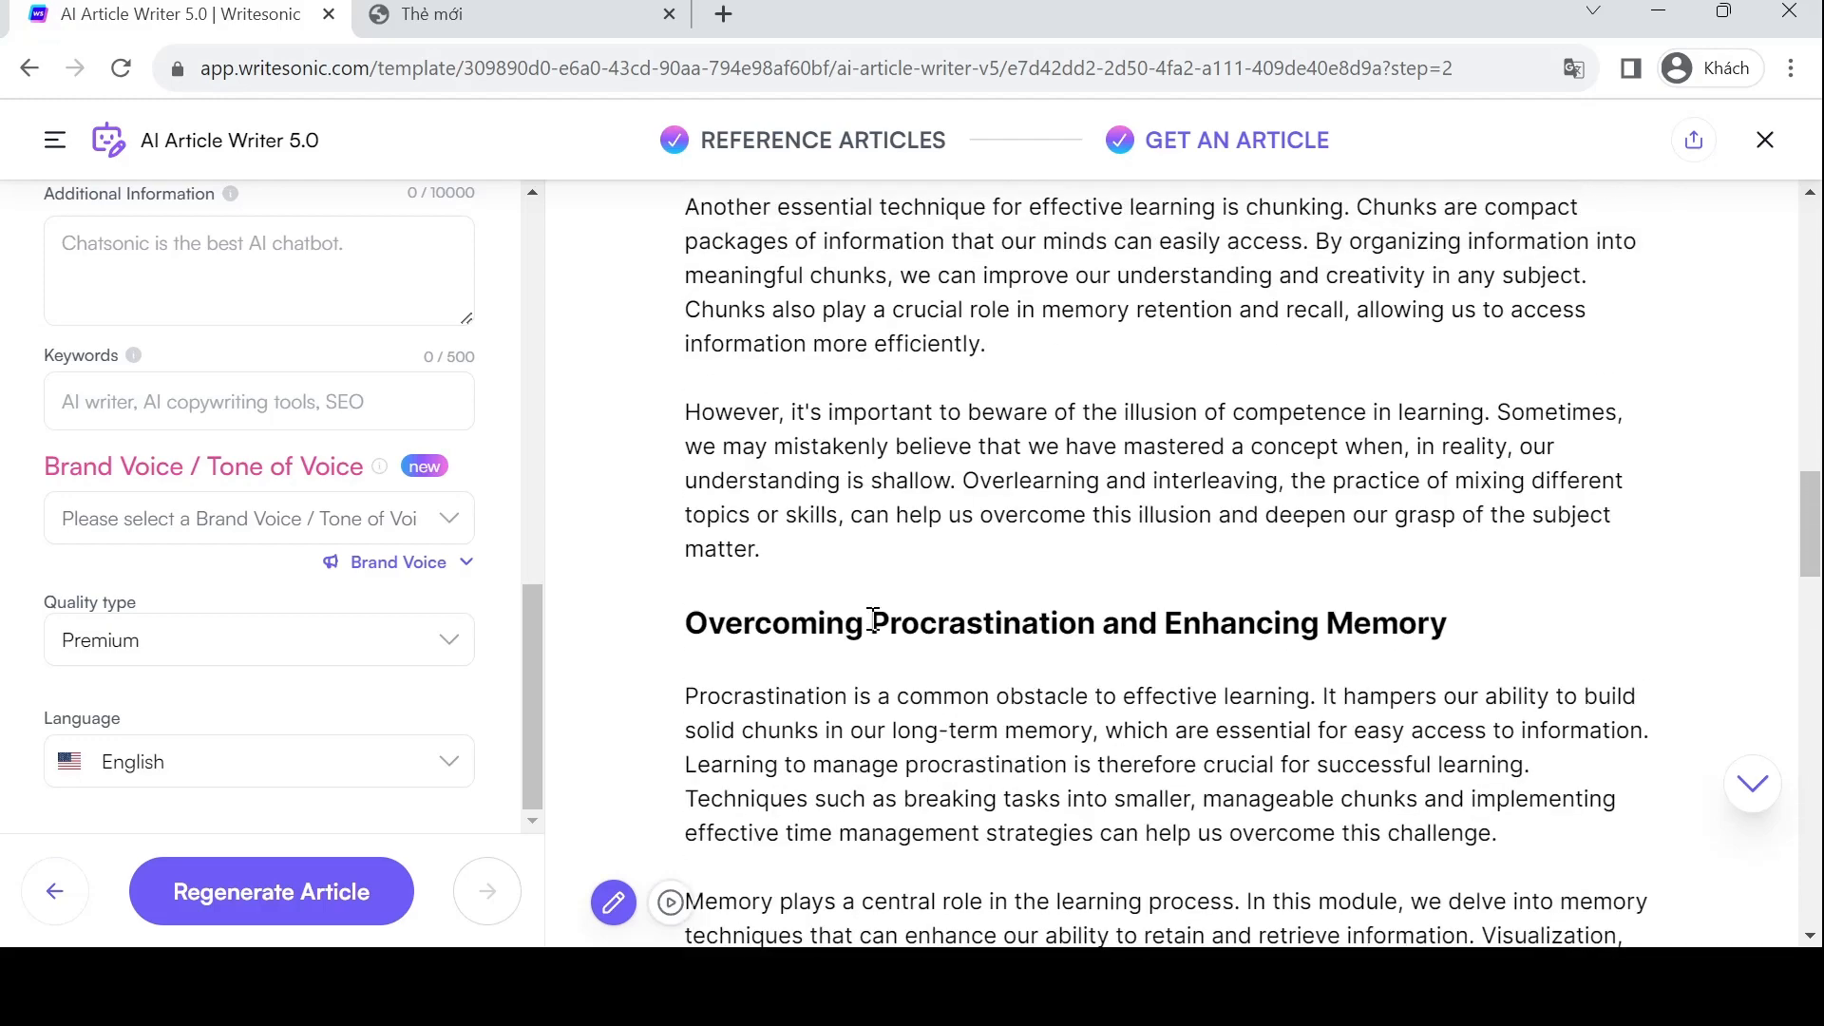
pyautogui.scroll(8, 872, 620)
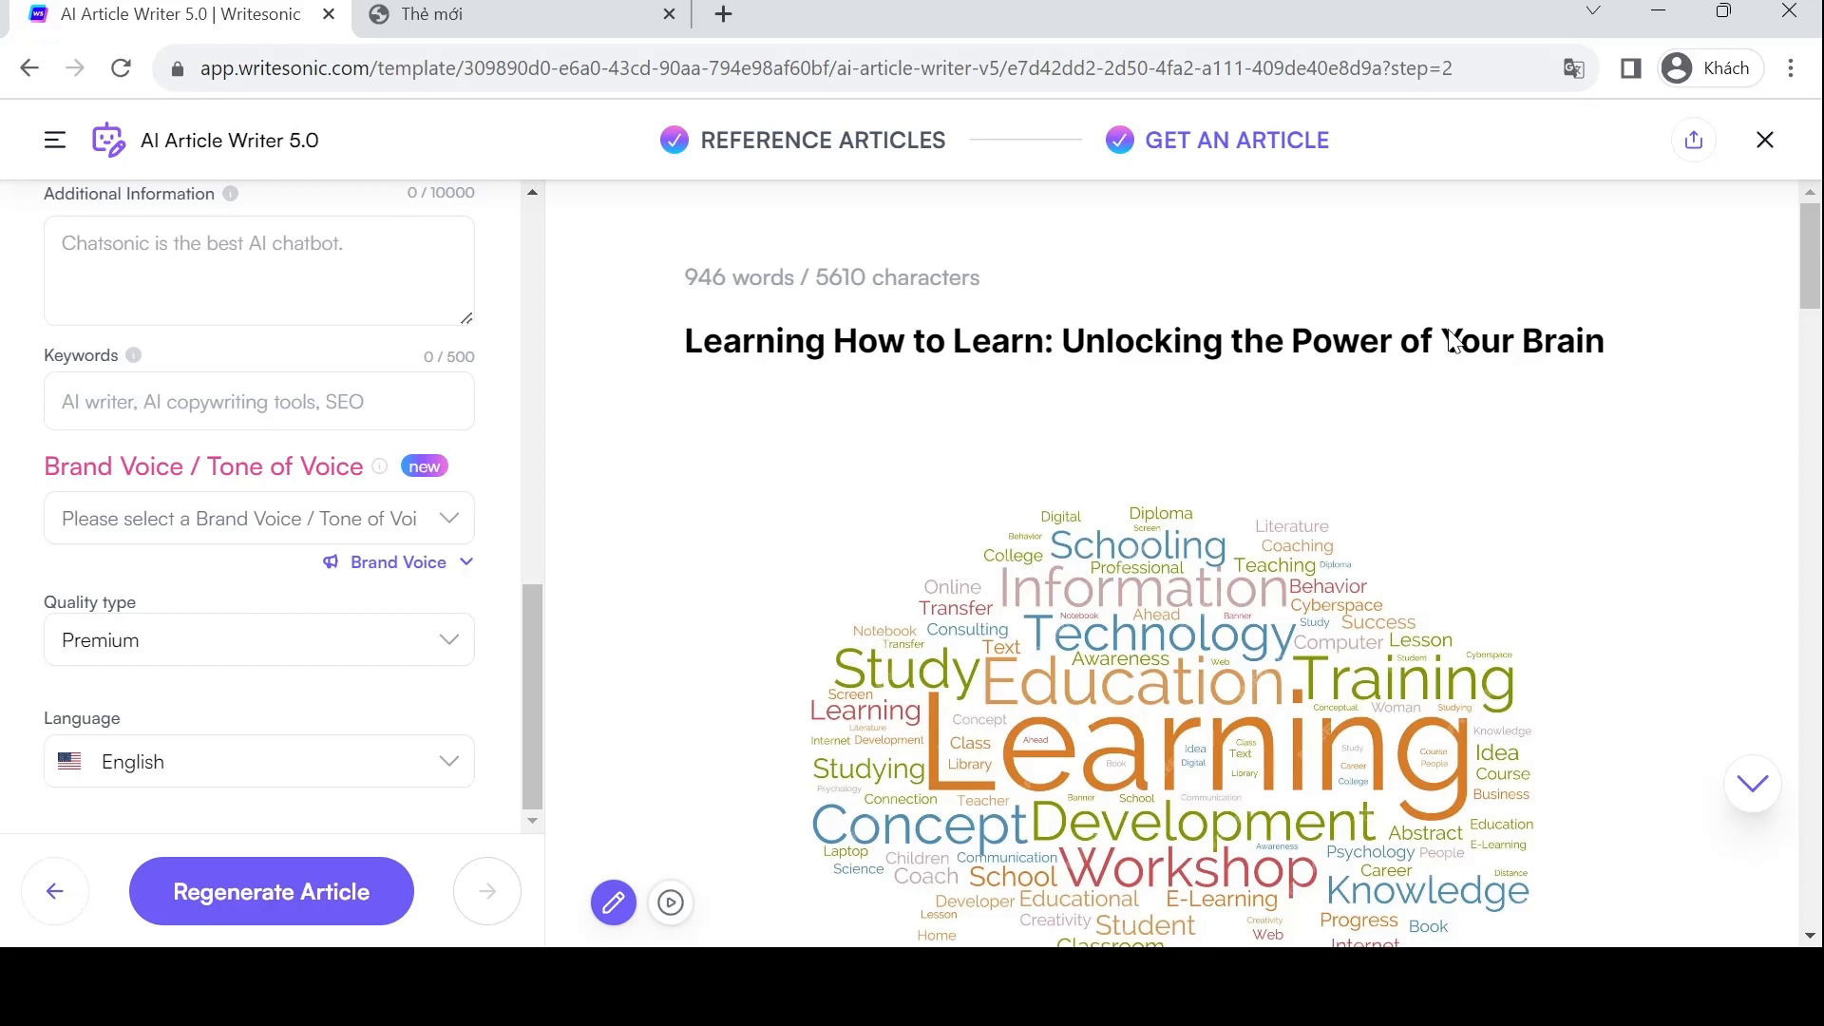
# - Examine the article's public link, download and export options, and close the sharing dialog
pyautogui.click(1692, 147)
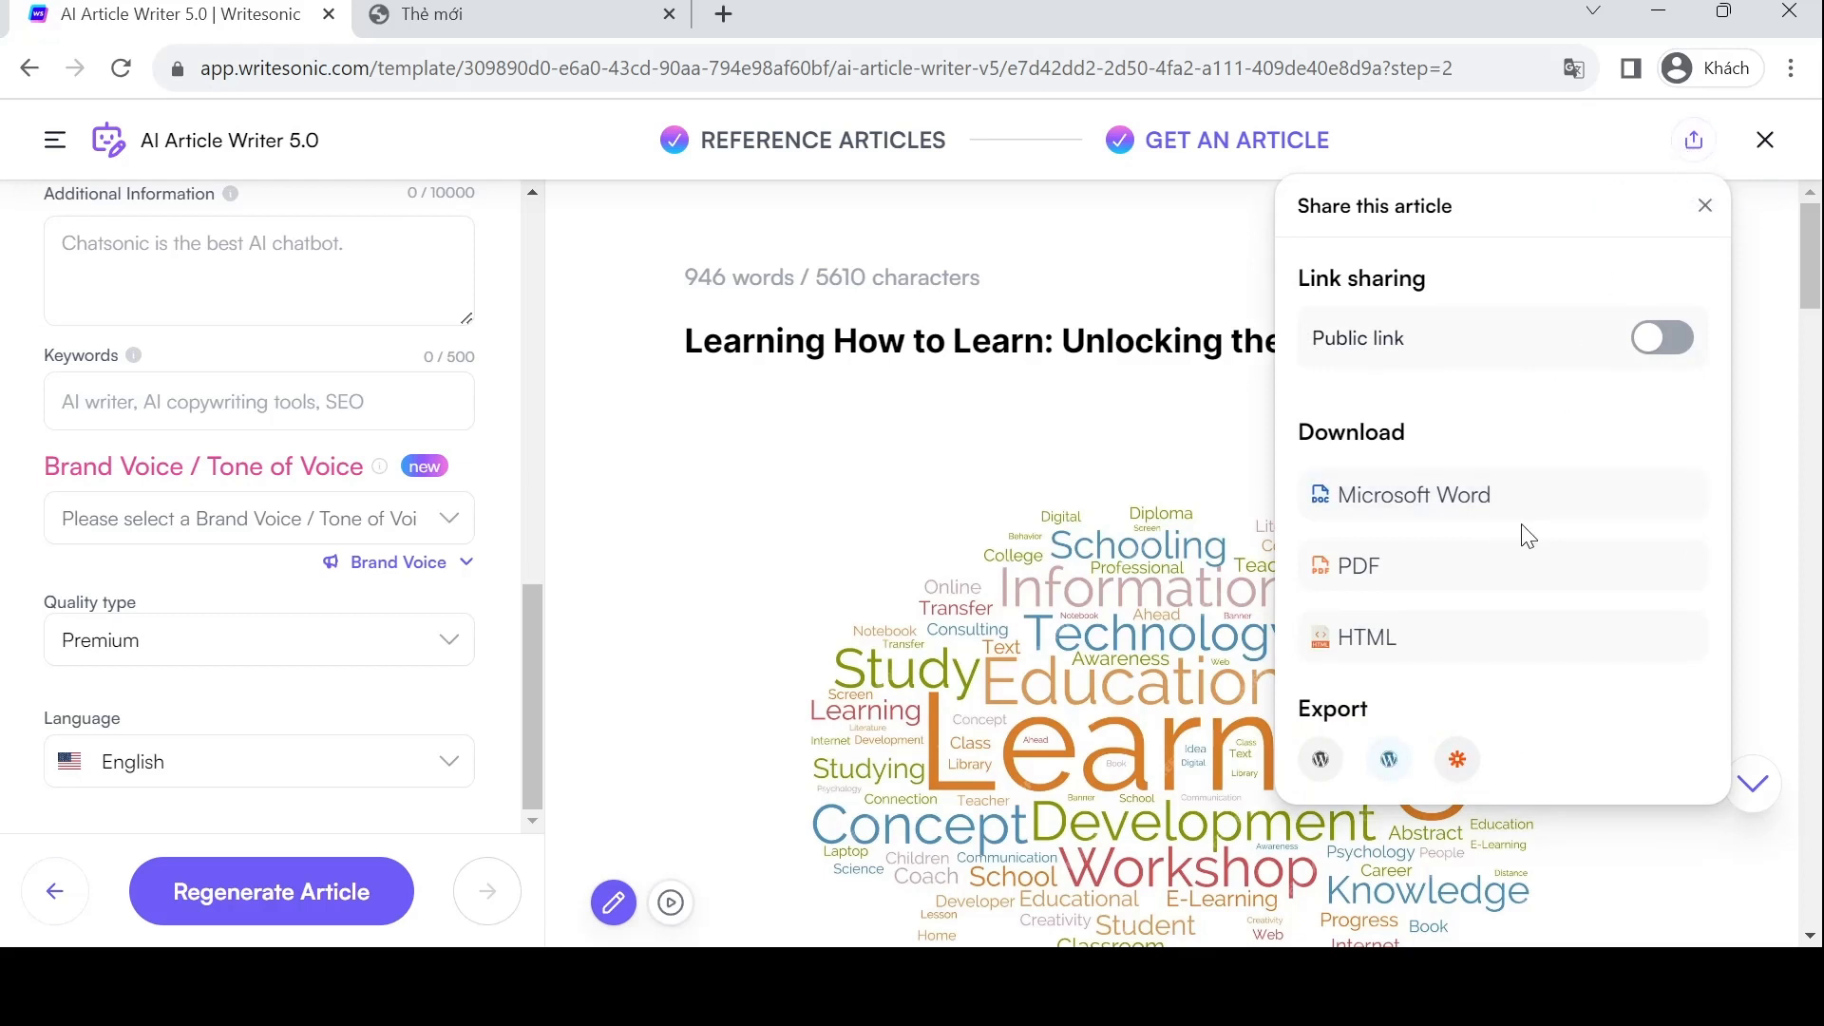
pyautogui.click(1675, 361)
pyautogui.click(1704, 211)
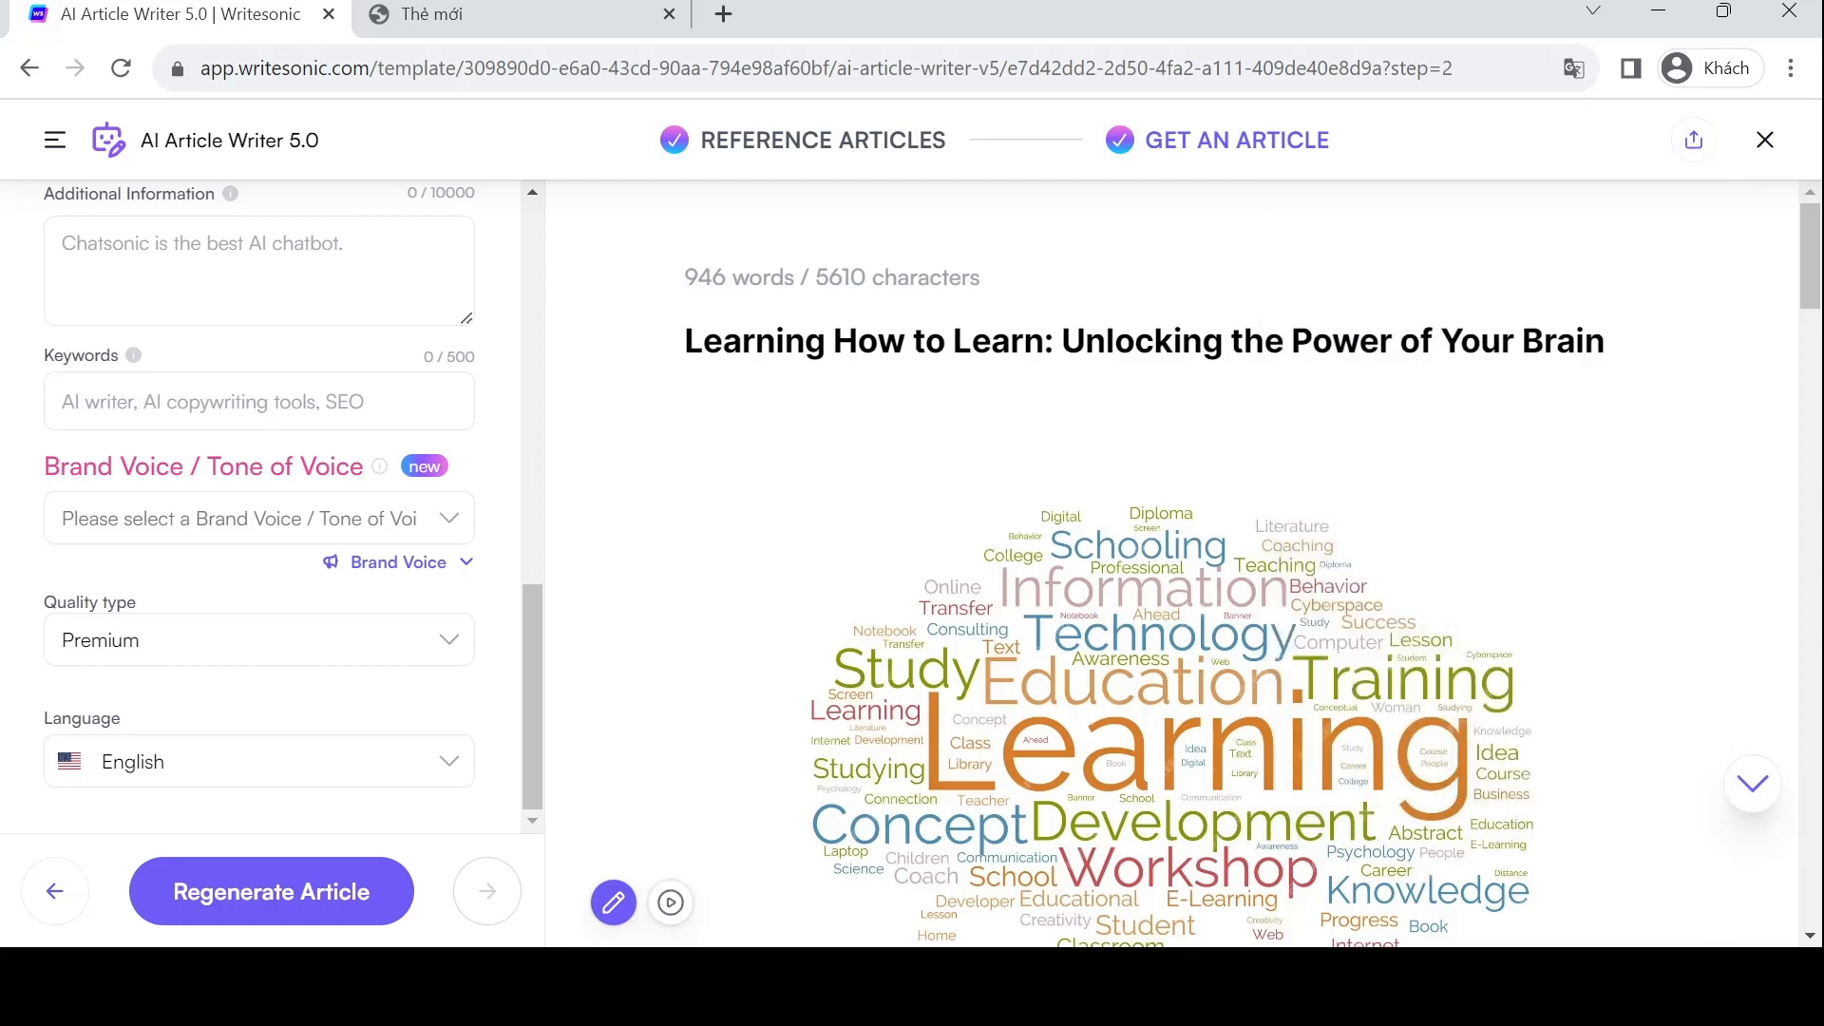
pyautogui.scroll(-7, 754, 558)
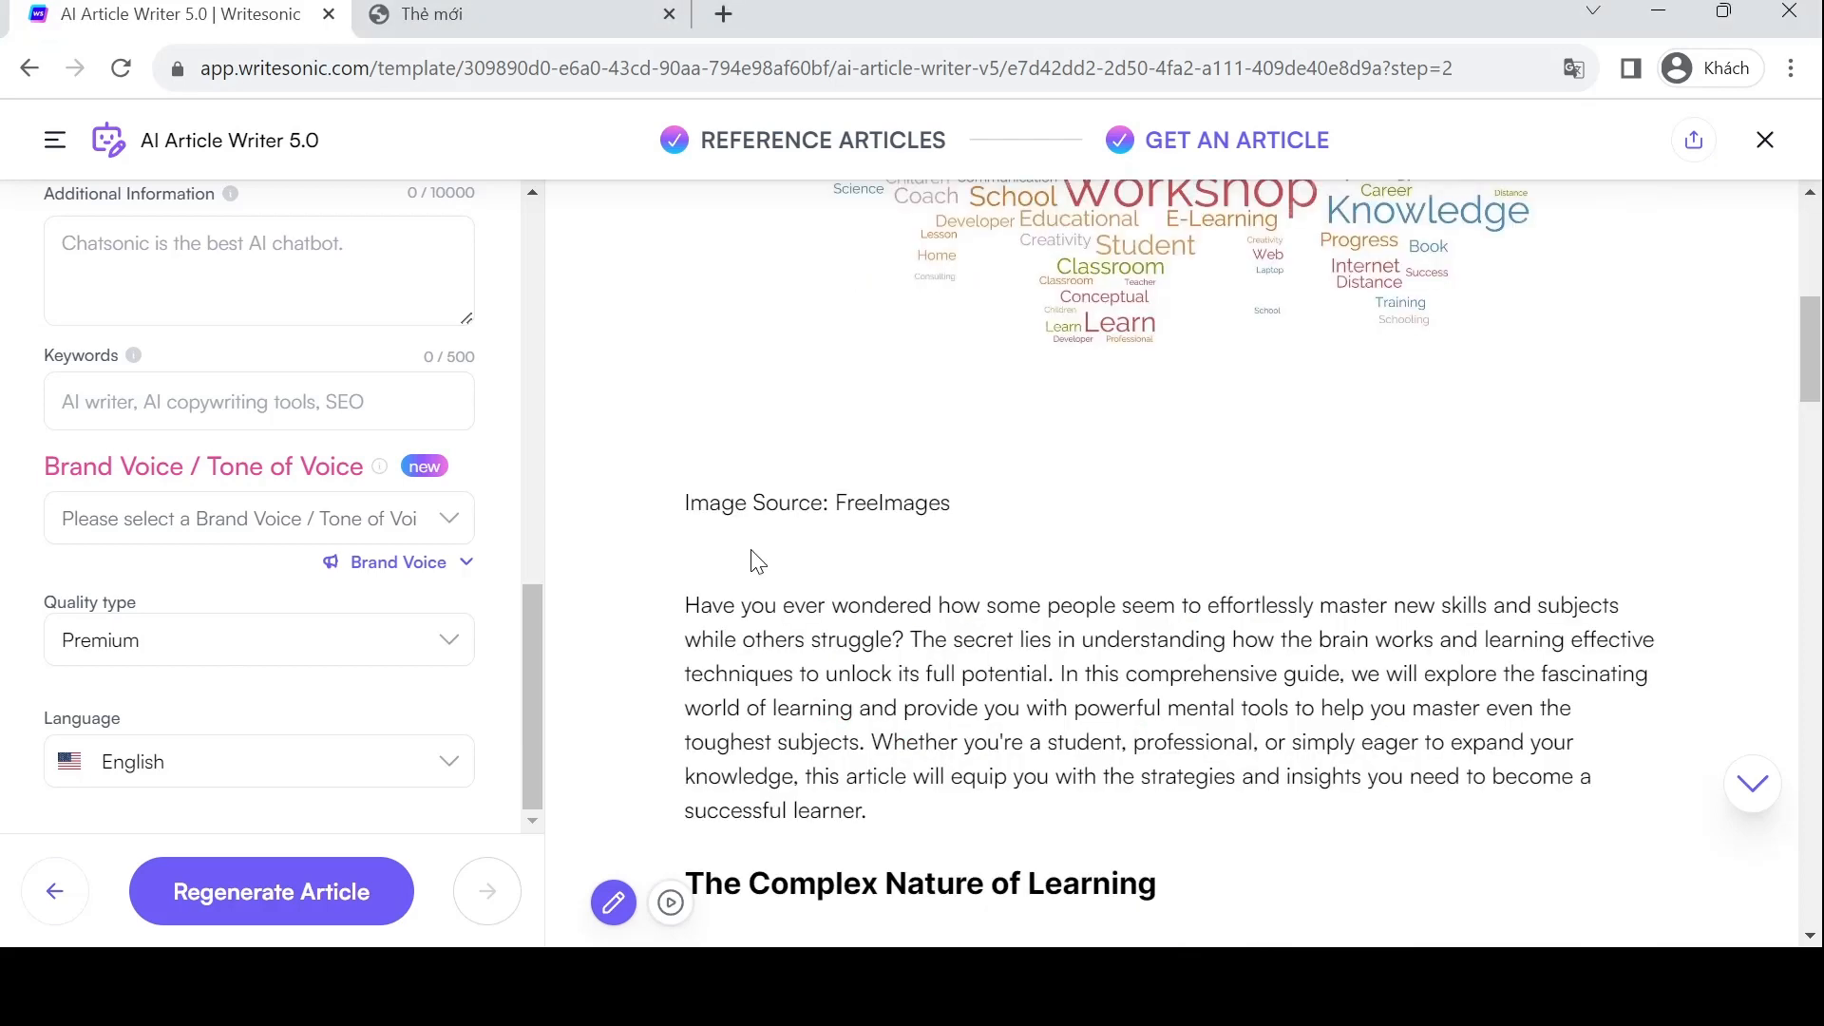
pyautogui.scroll(2, 758, 562)
pyautogui.scroll(5, 757, 626)
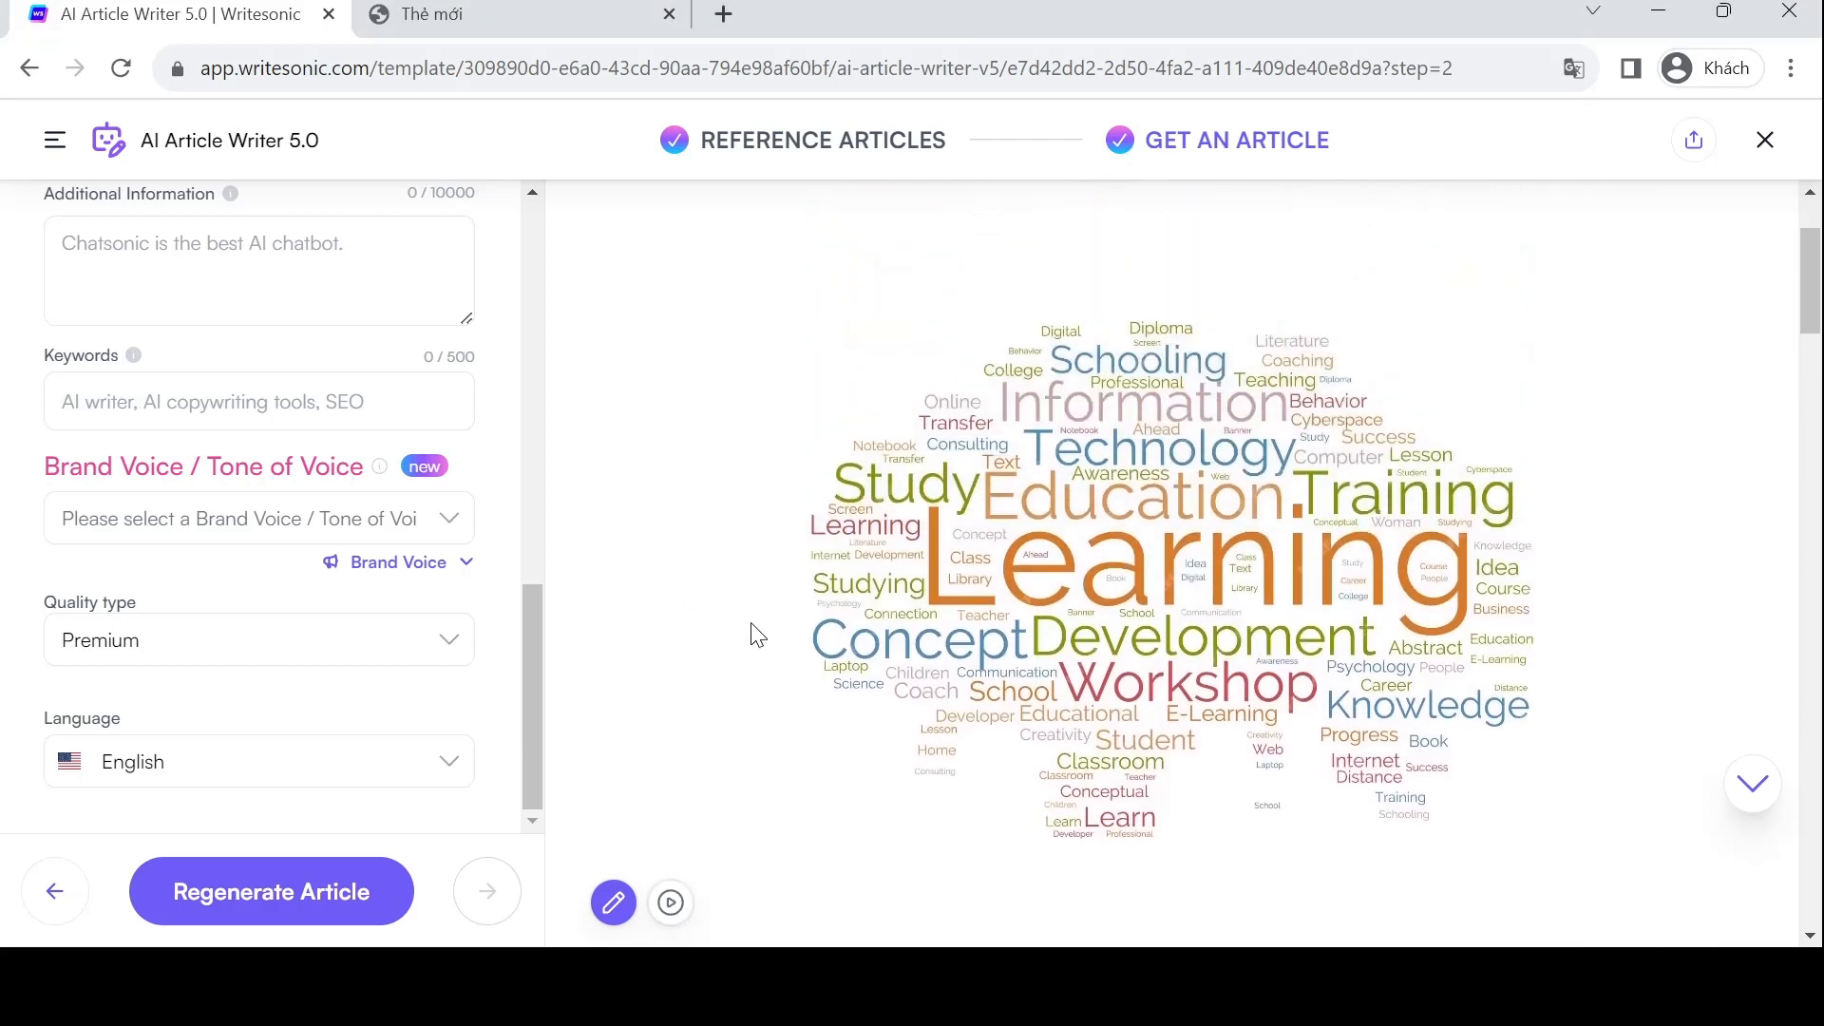
pyautogui.scroll(1, 757, 635)
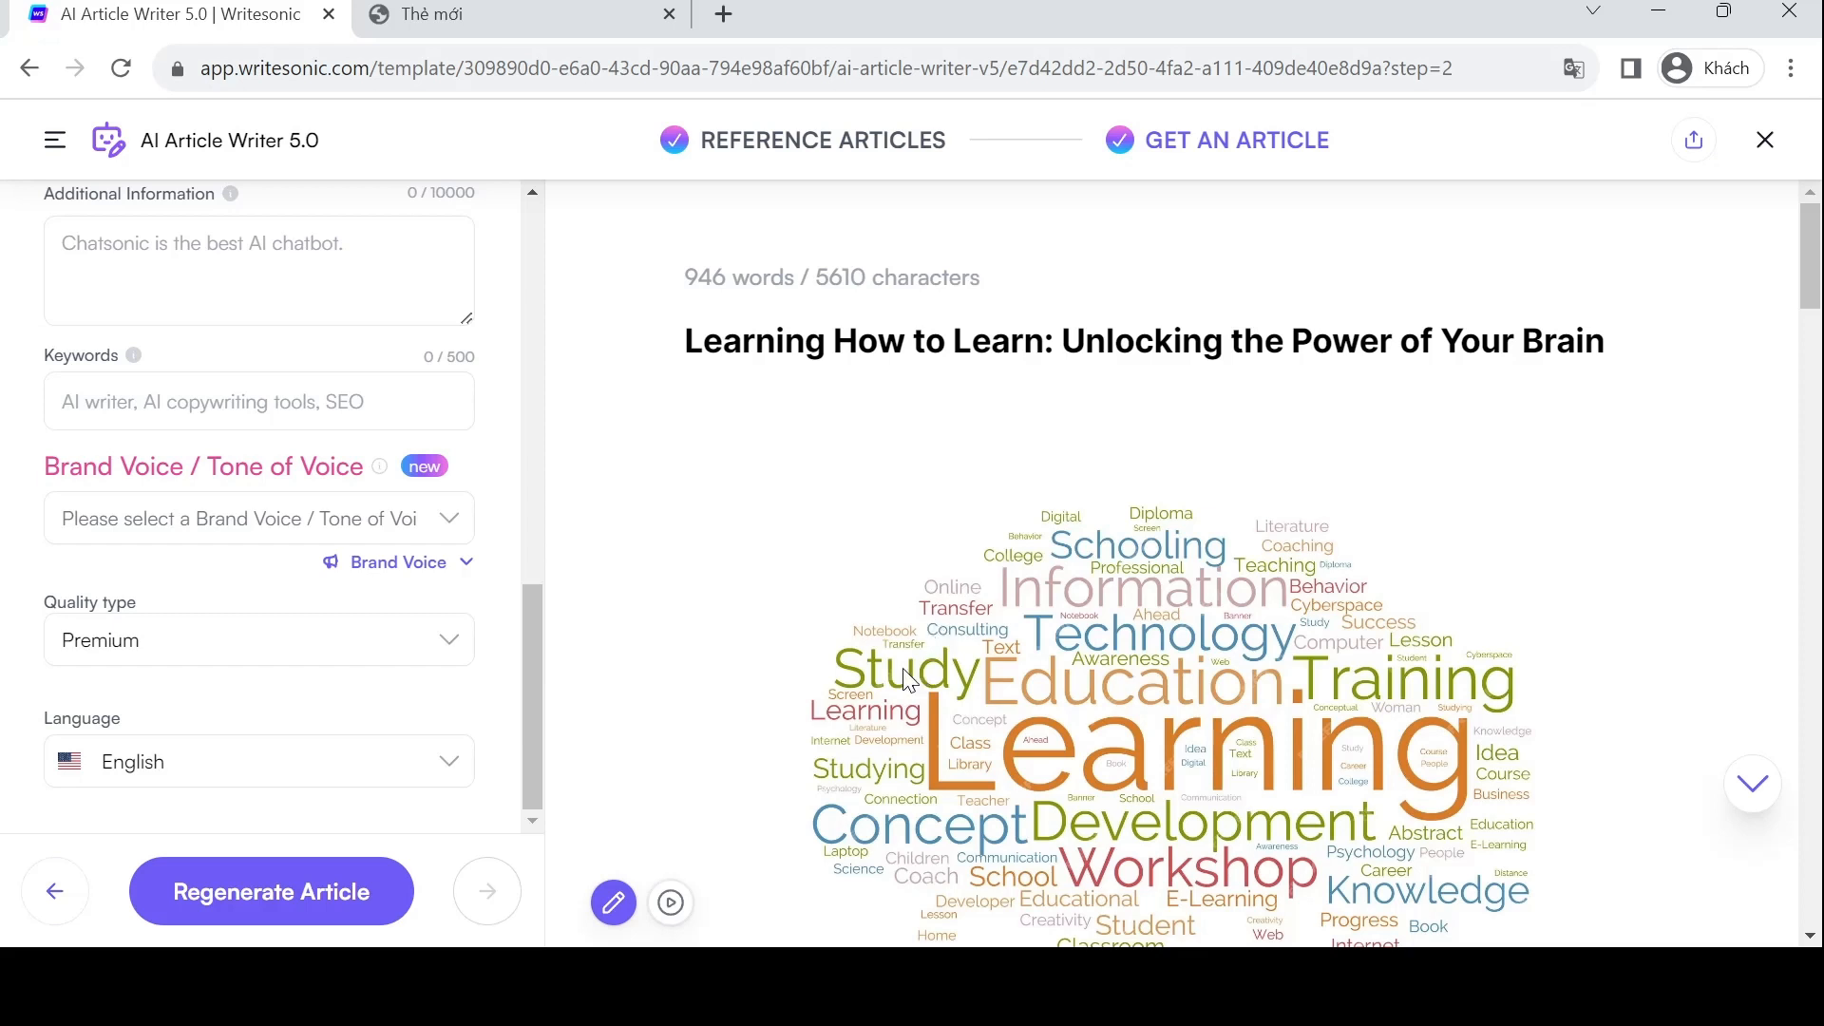
# - Review the article's generation settings, from brand voice, quality type and keywords back to the reference article links and topic
pyautogui.scroll(4, 311, 570)
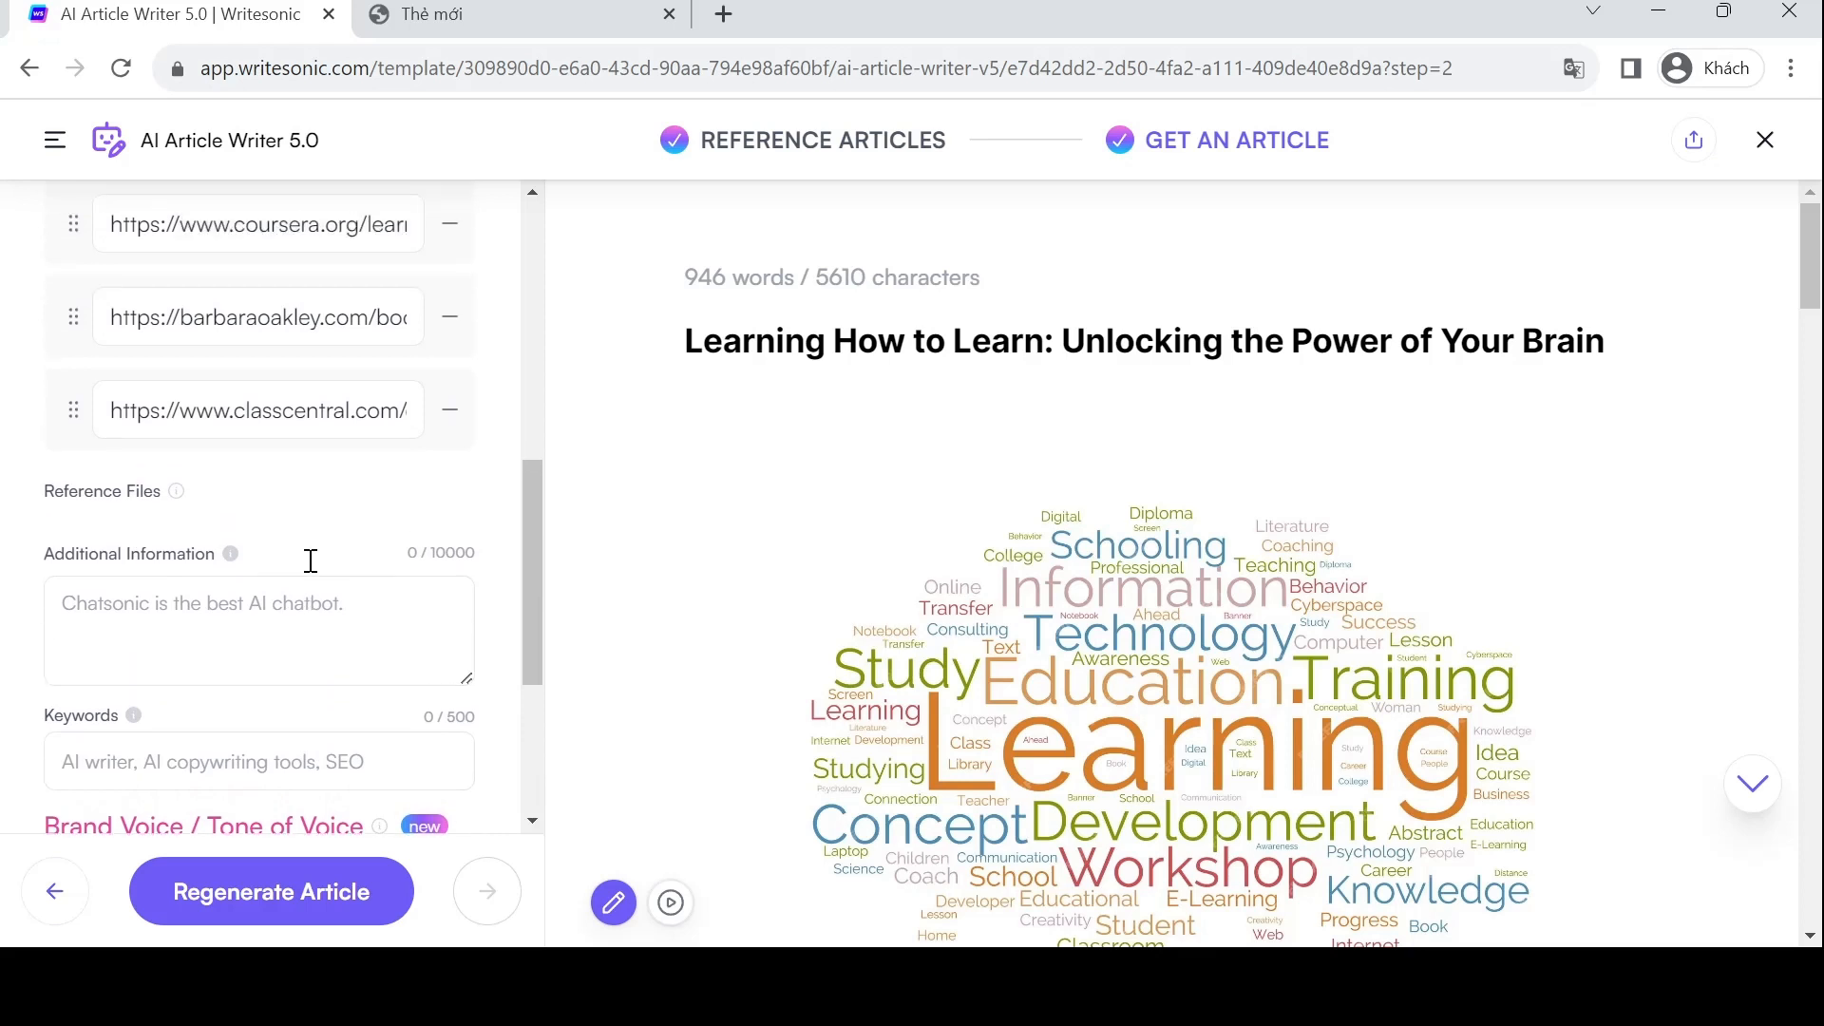
pyautogui.scroll(-4, 311, 560)
pyautogui.click(267, 541)
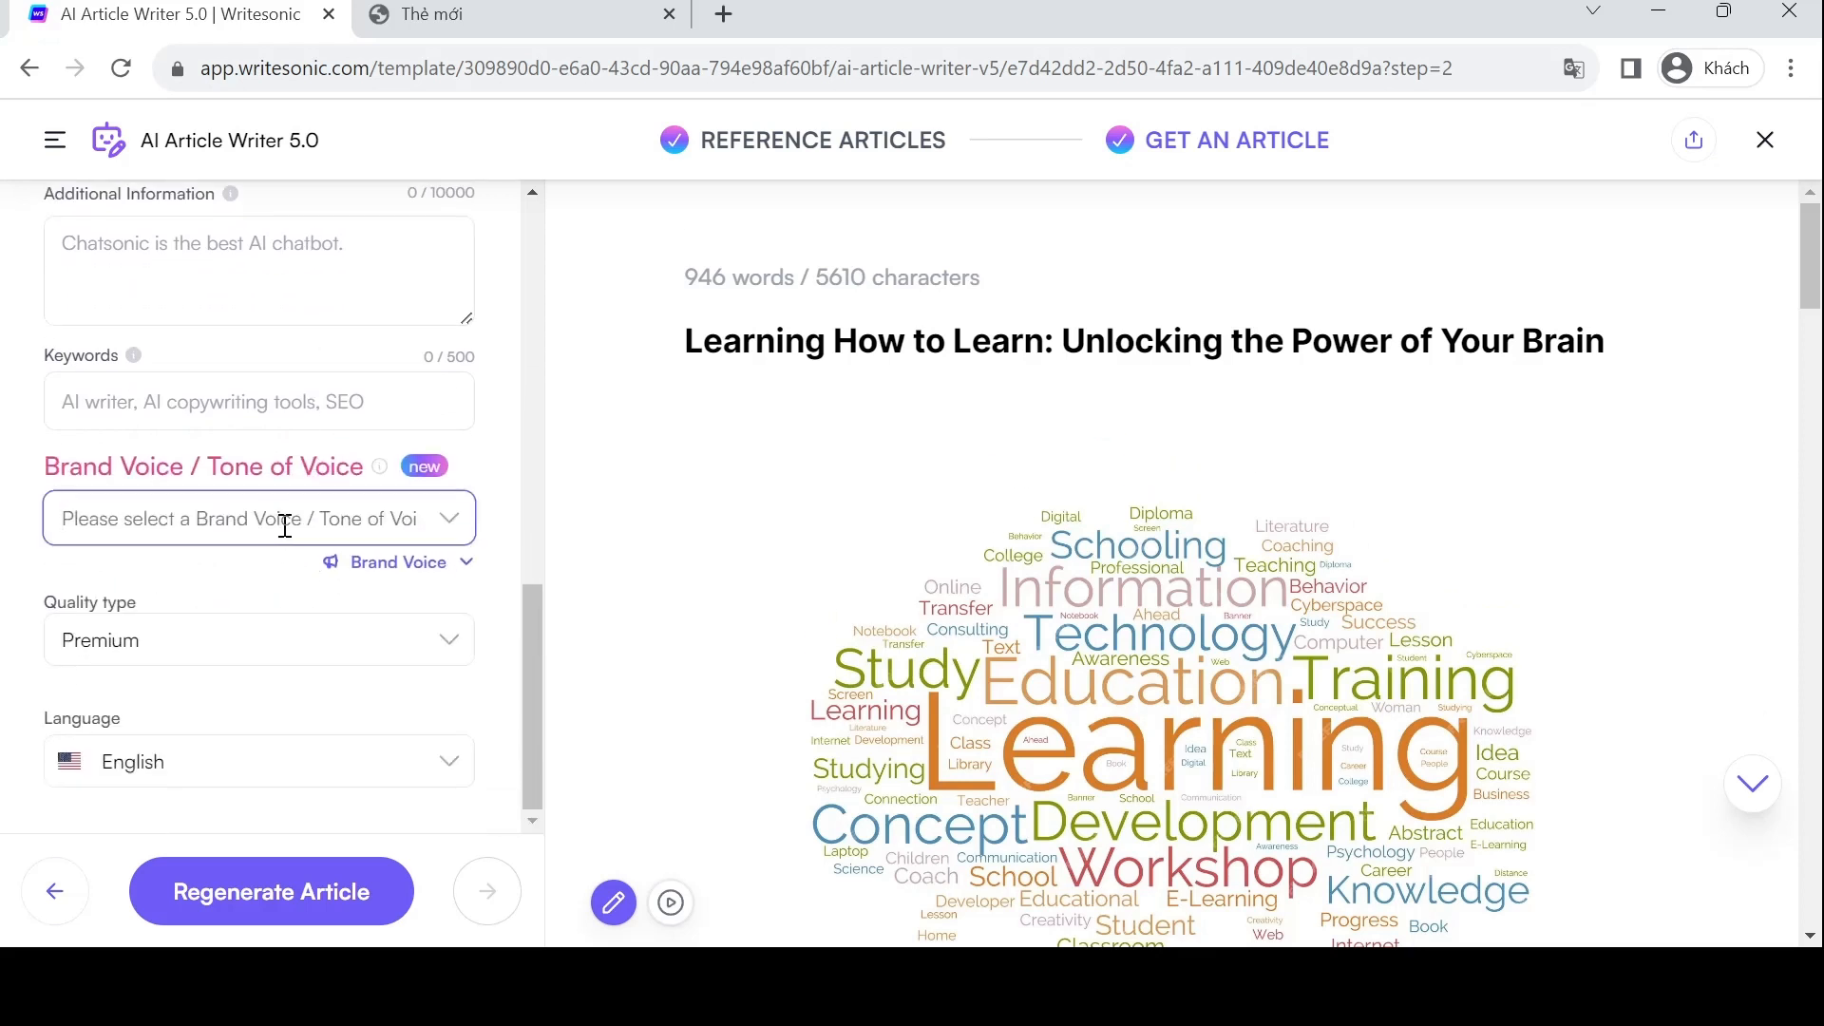
pyautogui.scroll(3, 257, 656)
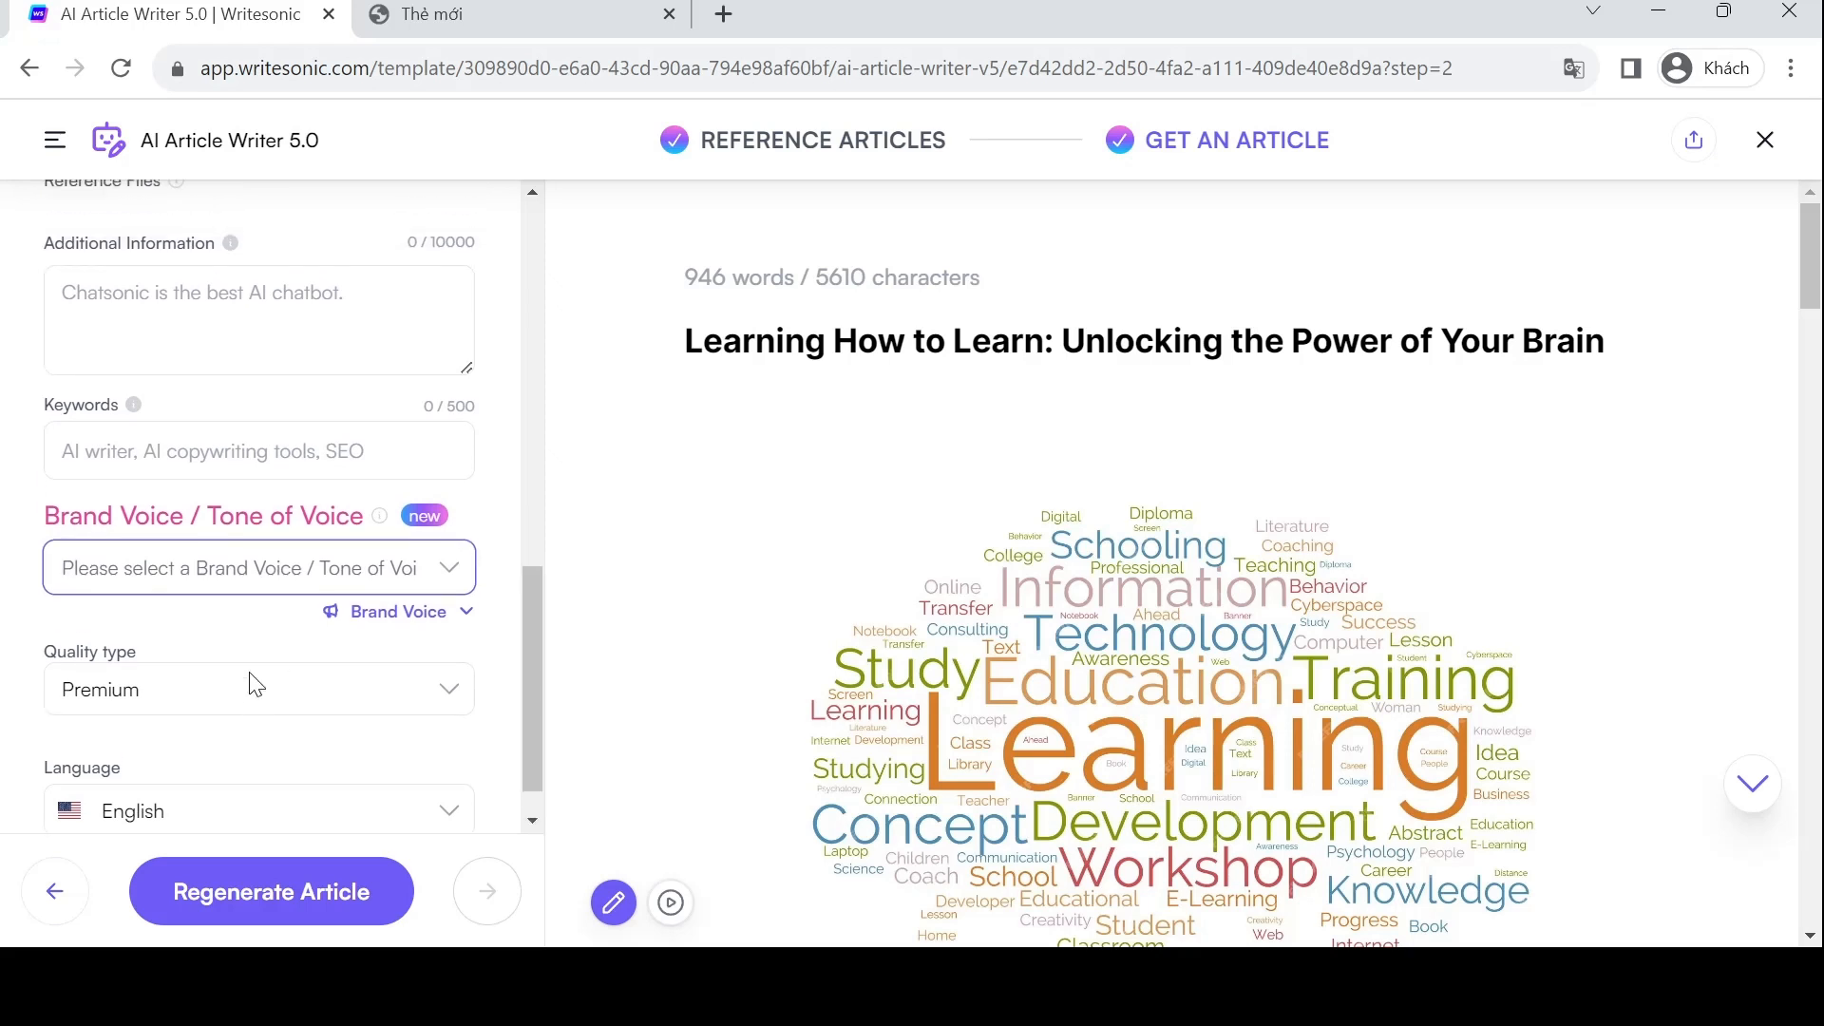
pyautogui.scroll(1, 309, 478)
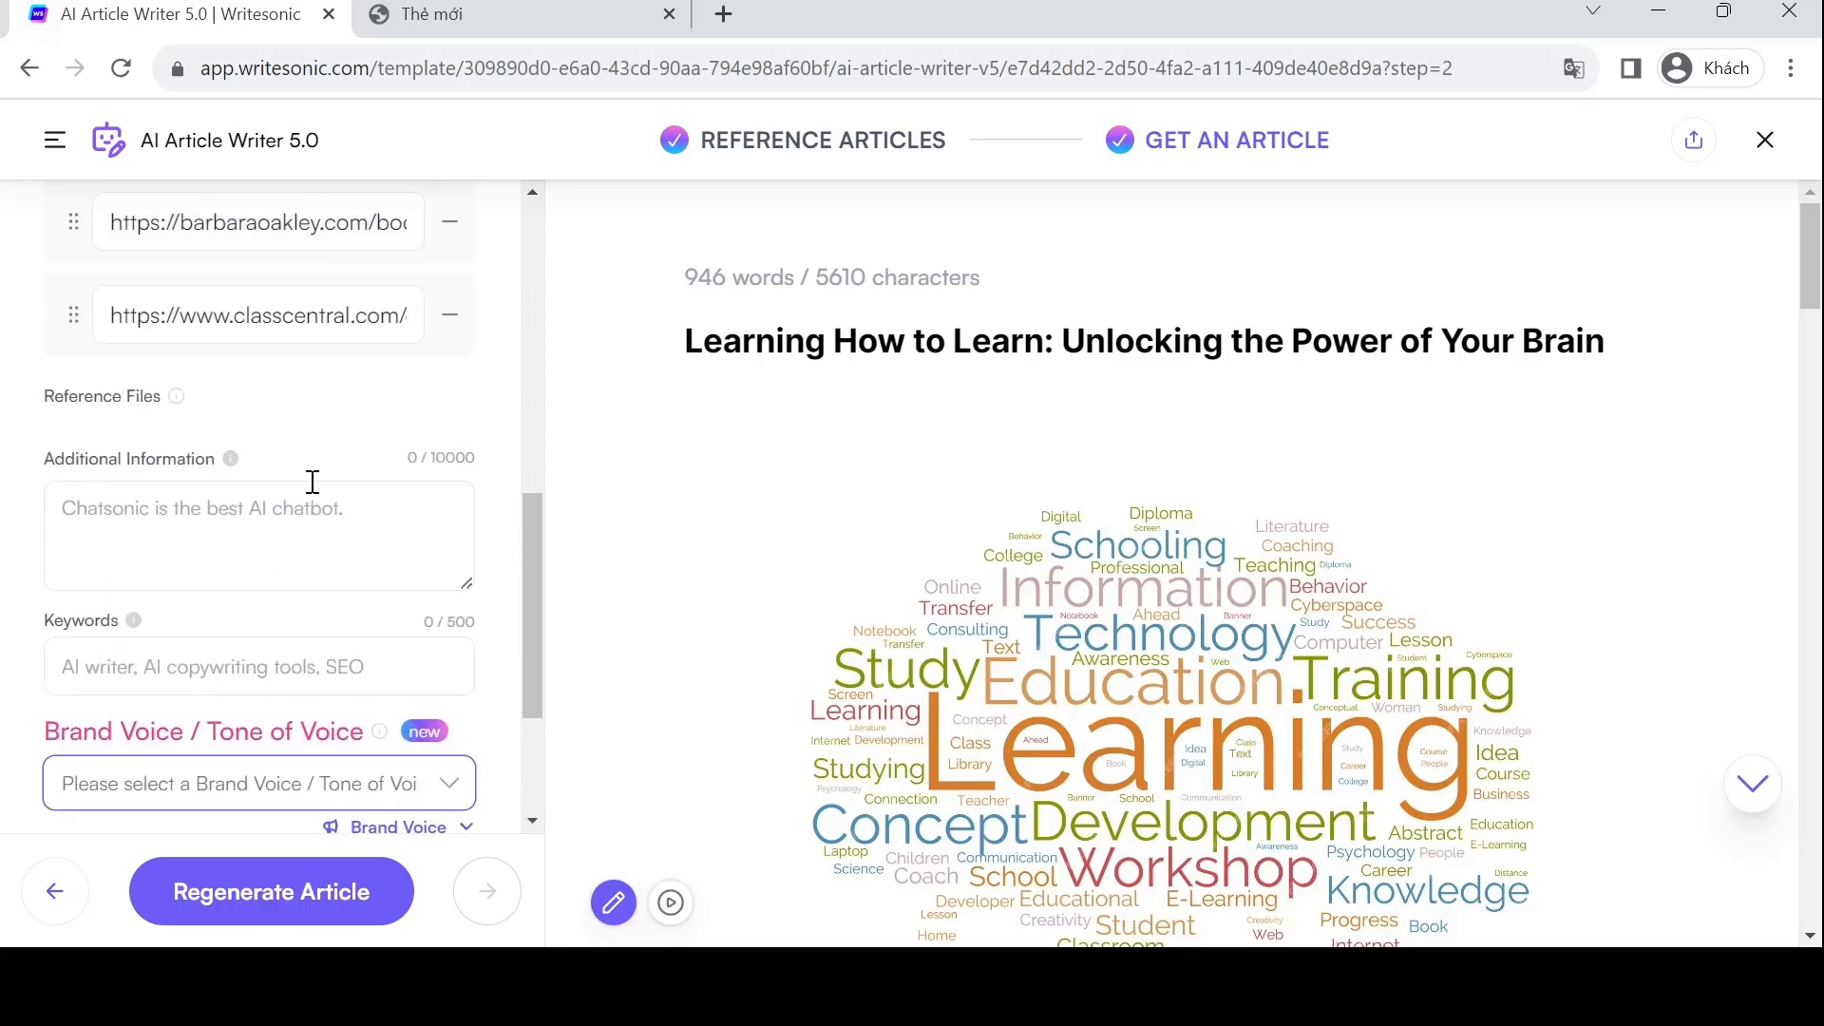
pyautogui.scroll(5, 374, 452)
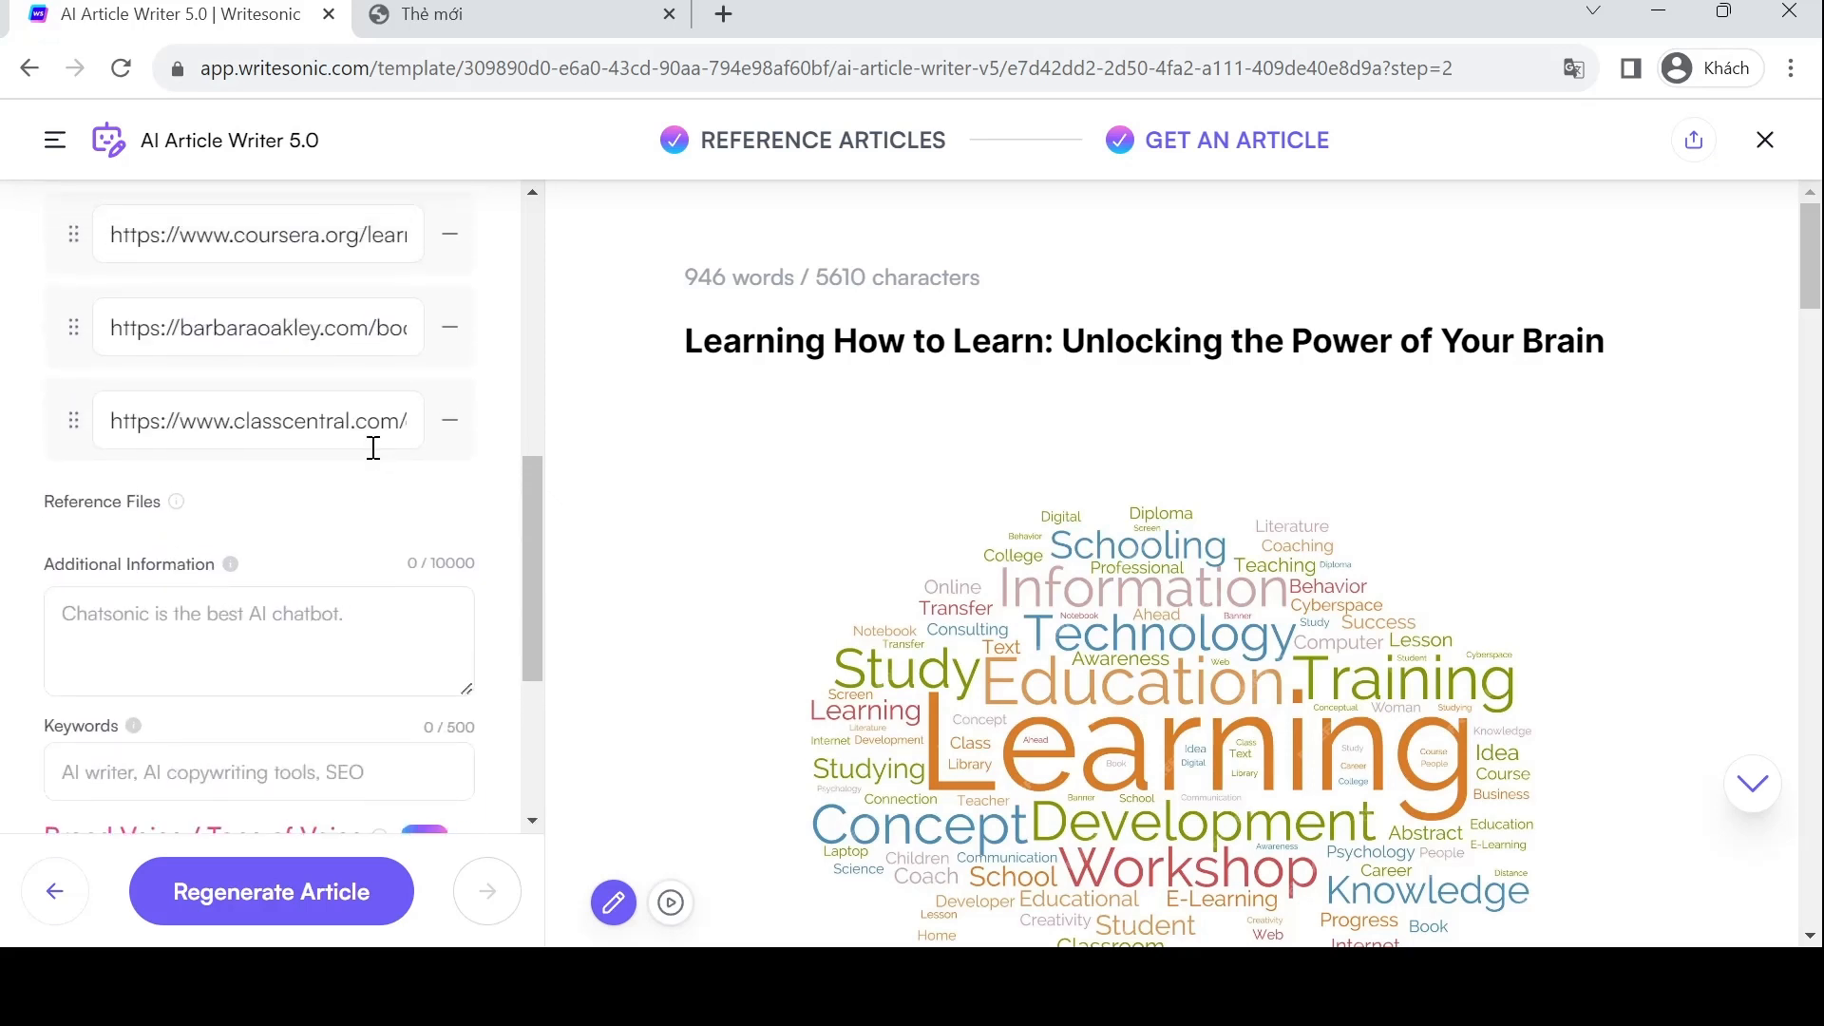
pyautogui.scroll(5, 373, 449)
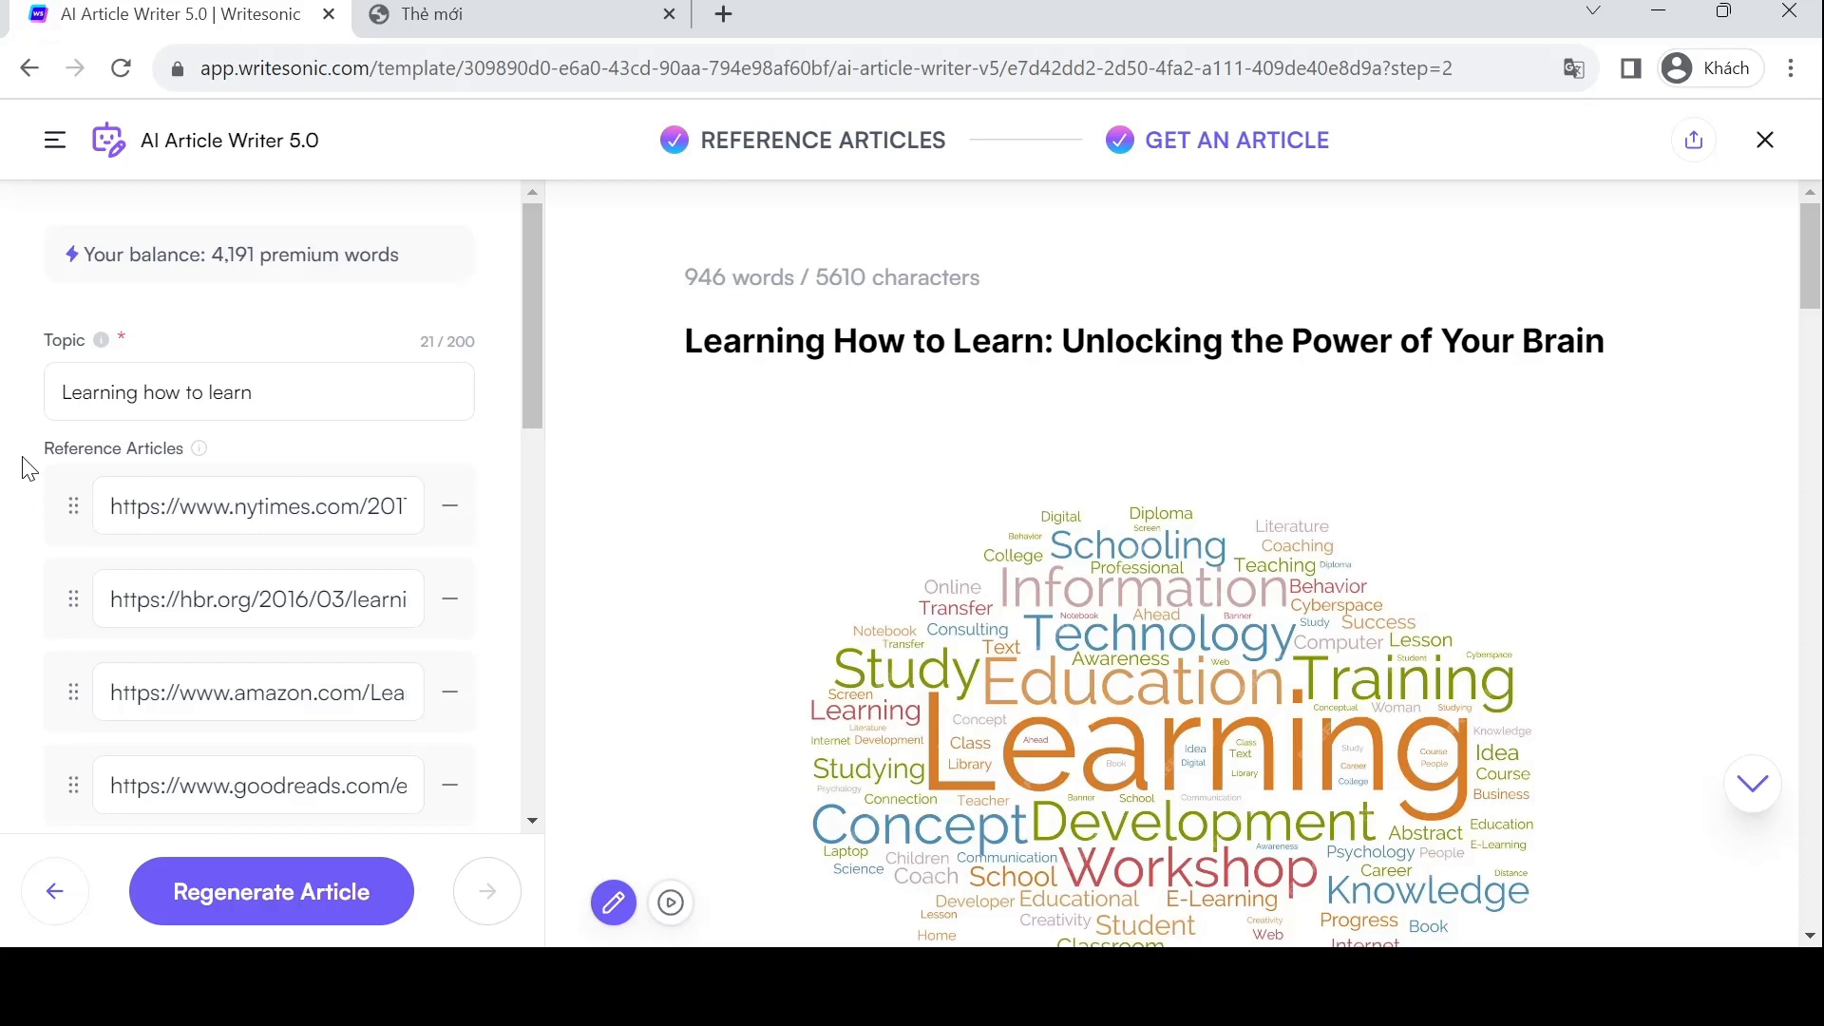
pyautogui.click(1397, 986)
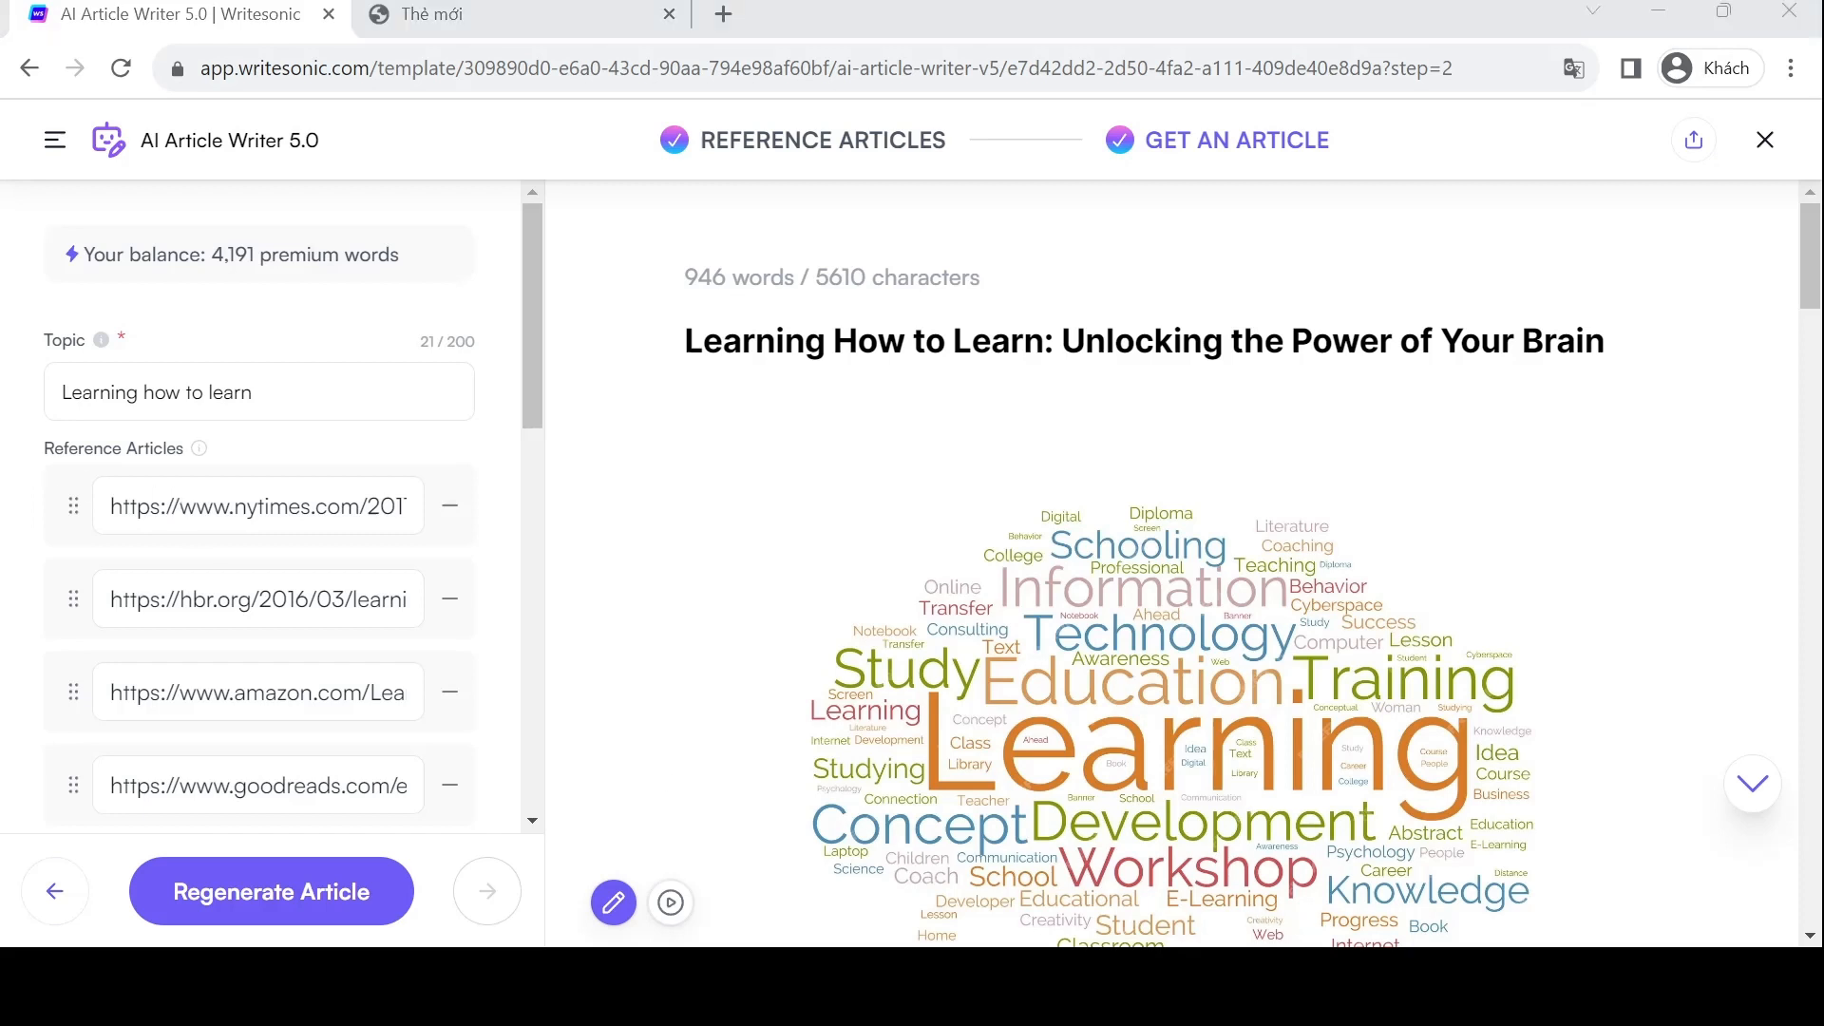